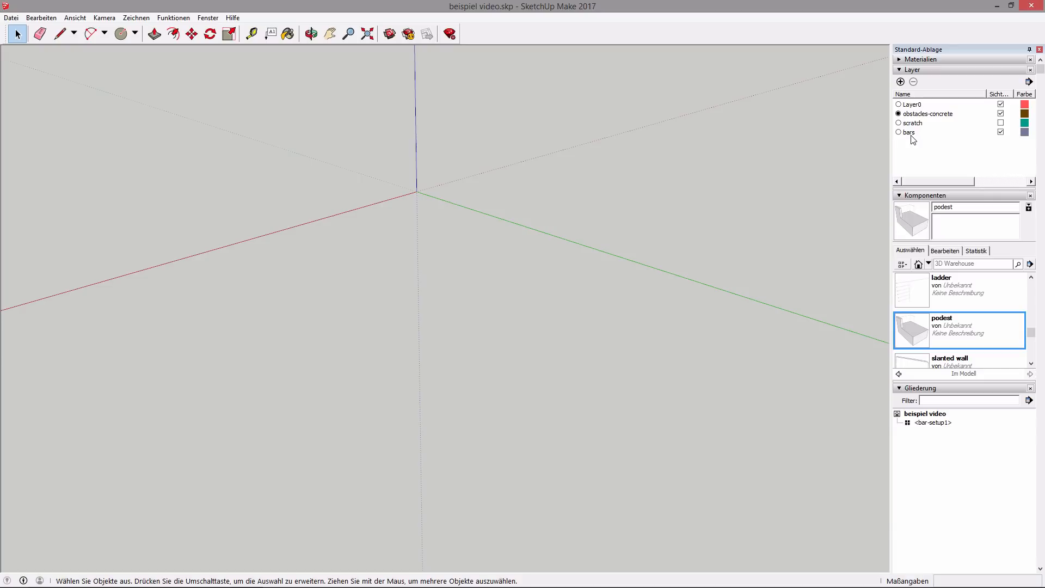
# - Review the model's layers and look through the components available in the model
pyautogui.click(913, 106)
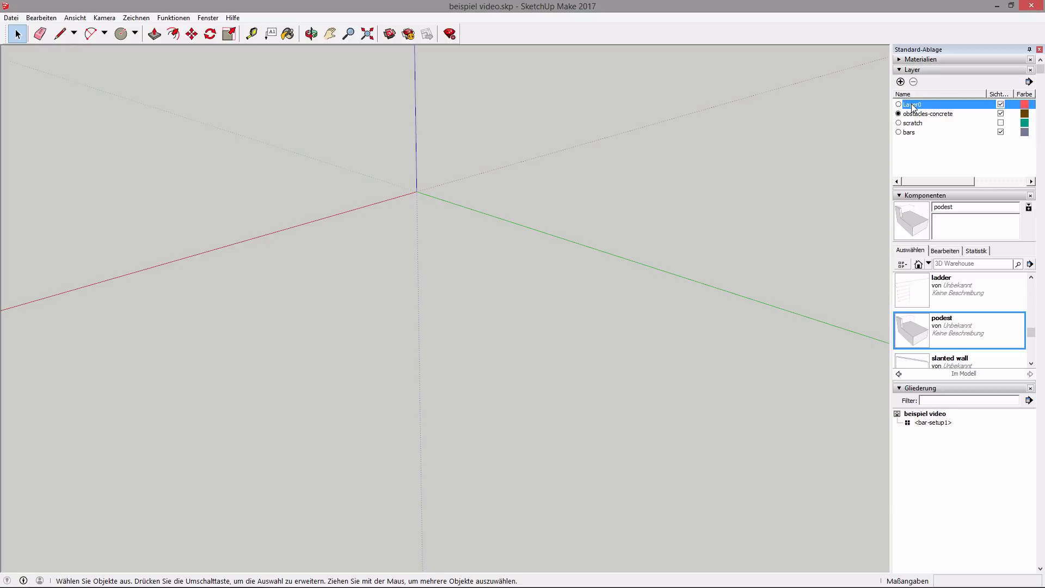
pyautogui.click(912, 104)
pyautogui.click(913, 105)
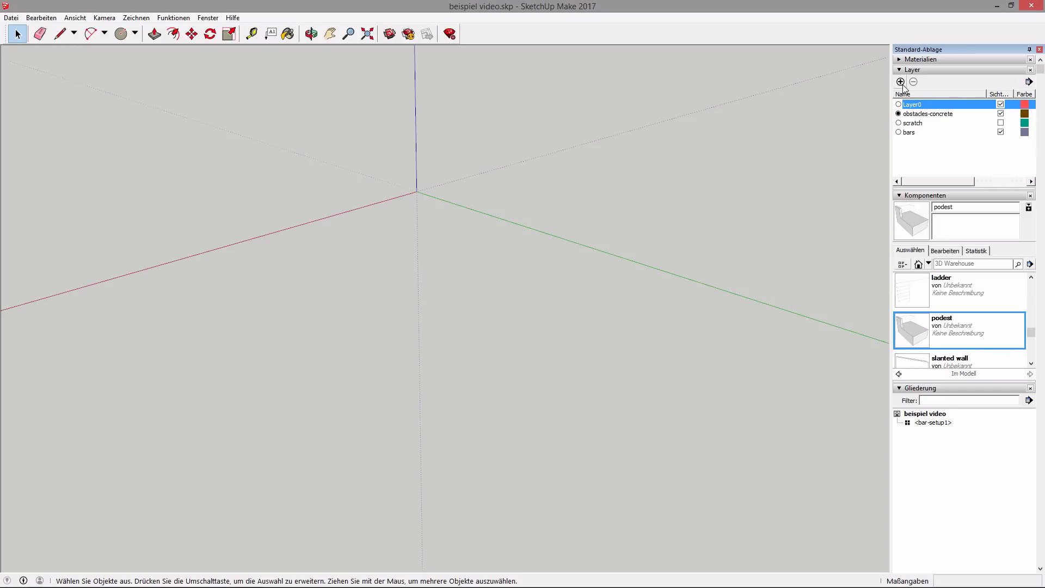
pyautogui.click(912, 124)
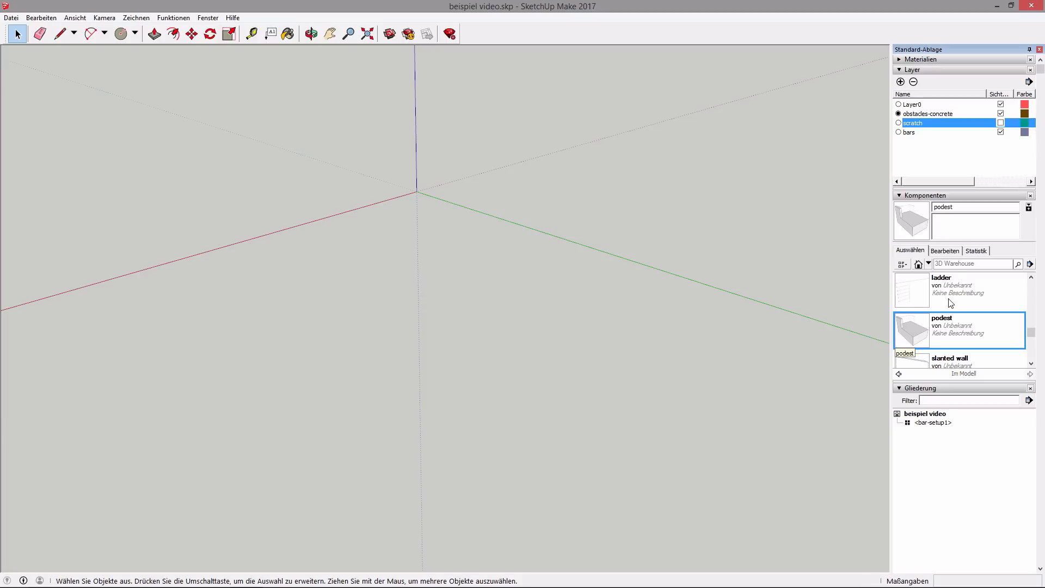
pyautogui.scroll(-3, 993, 318)
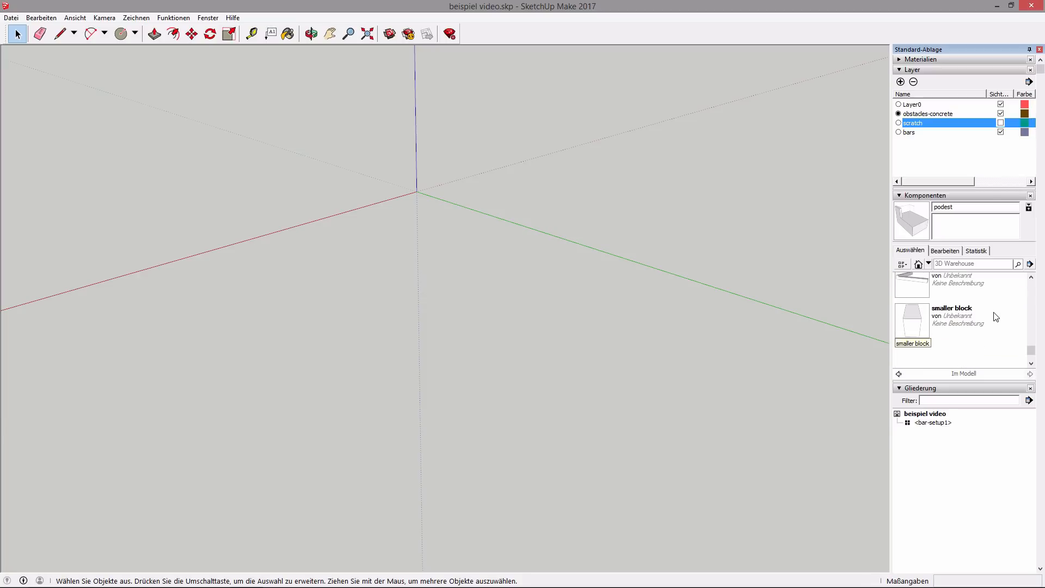
pyautogui.scroll(-2, 995, 317)
pyautogui.scroll(4, 986, 265)
pyautogui.scroll(8, 988, 272)
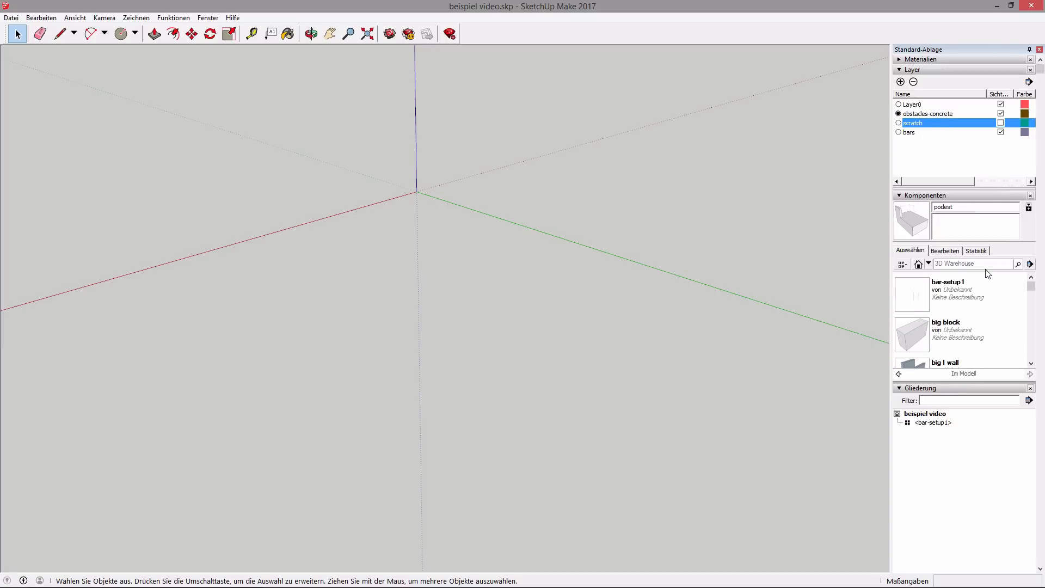
pyautogui.scroll(-3, 991, 294)
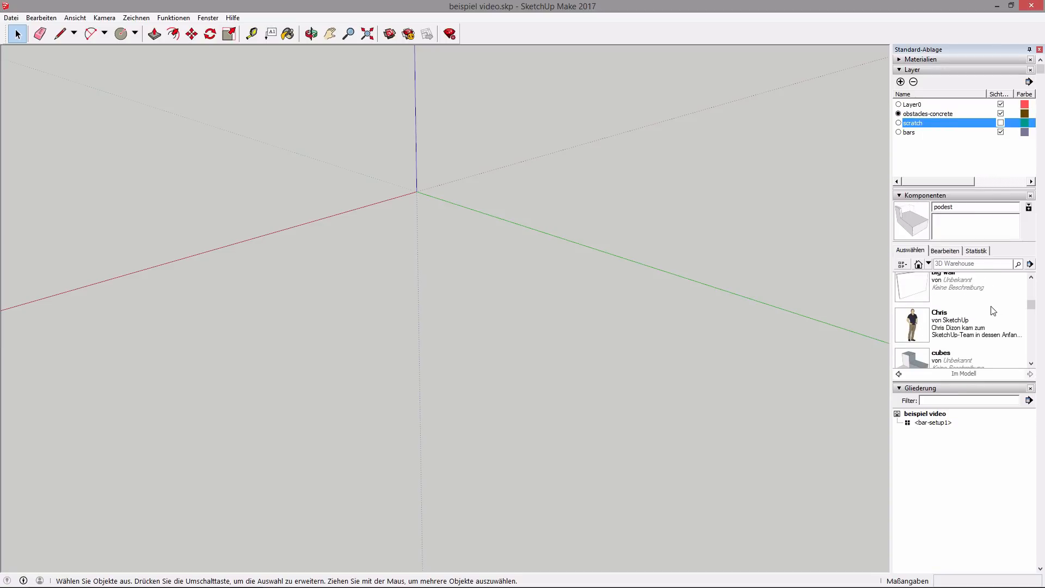
pyautogui.scroll(-2, 993, 311)
pyautogui.scroll(-3, 990, 311)
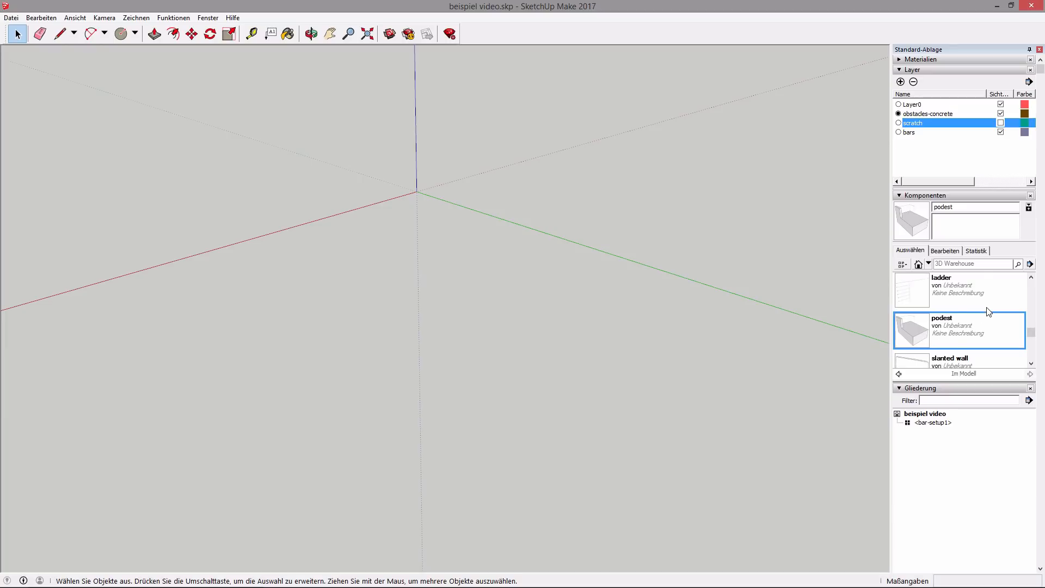
pyautogui.scroll(-2, 985, 312)
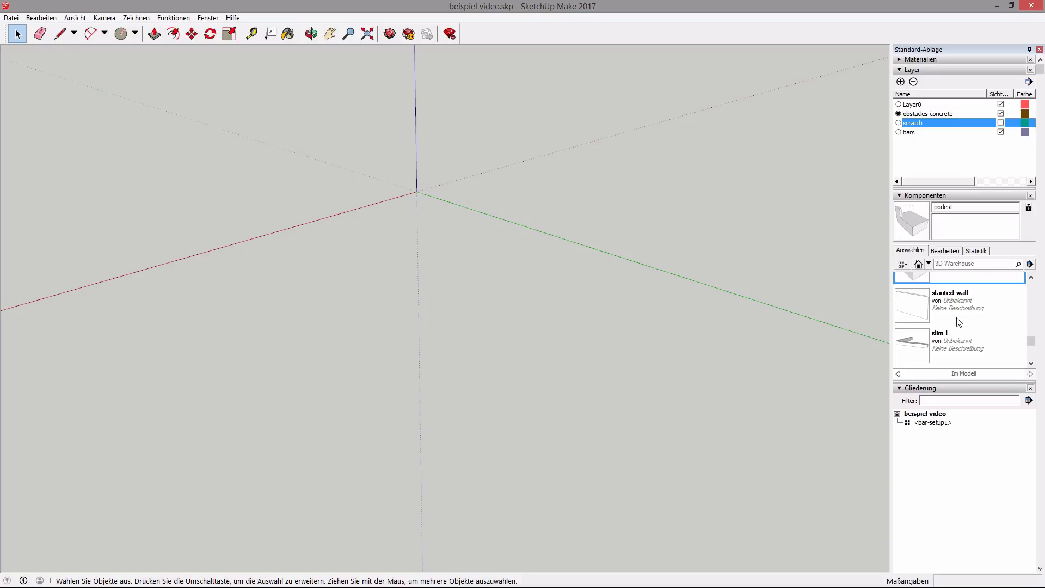
pyautogui.scroll(5, 959, 322)
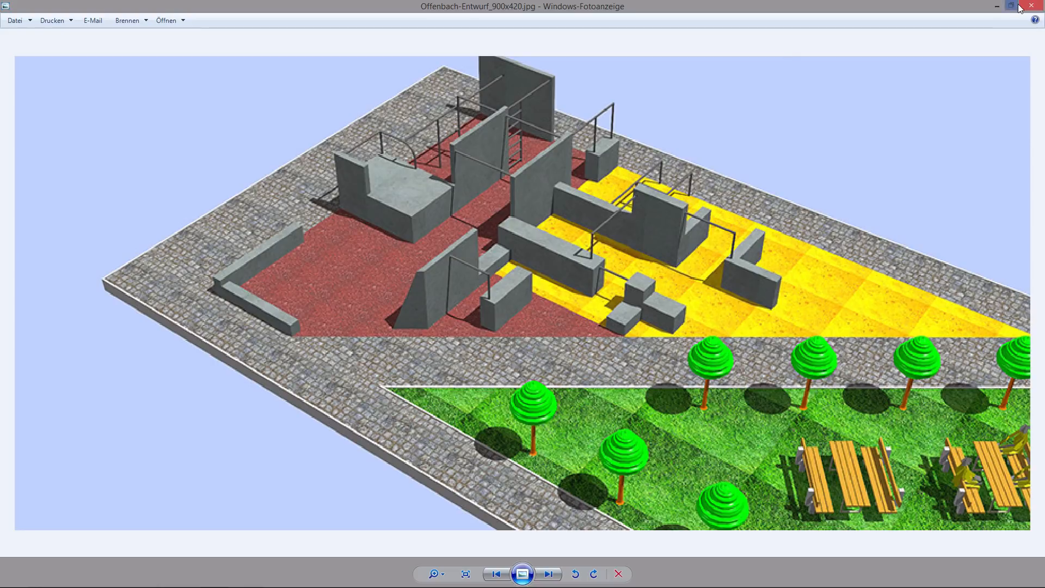
# - Switch from the reference image back to SketchUp and place the big wall component near the red axis
pyautogui.click(997, 5)
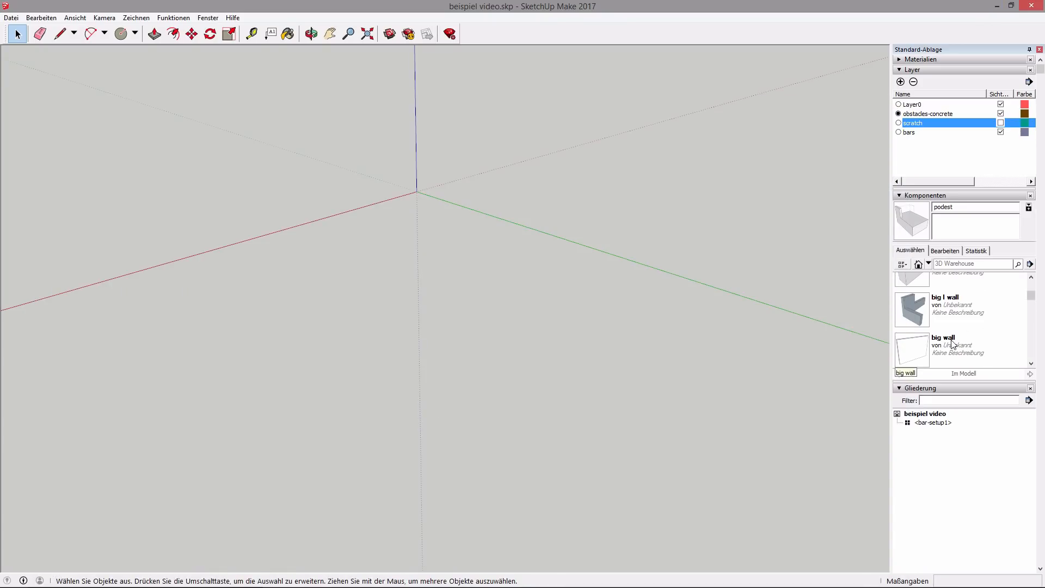
pyautogui.click(953, 344)
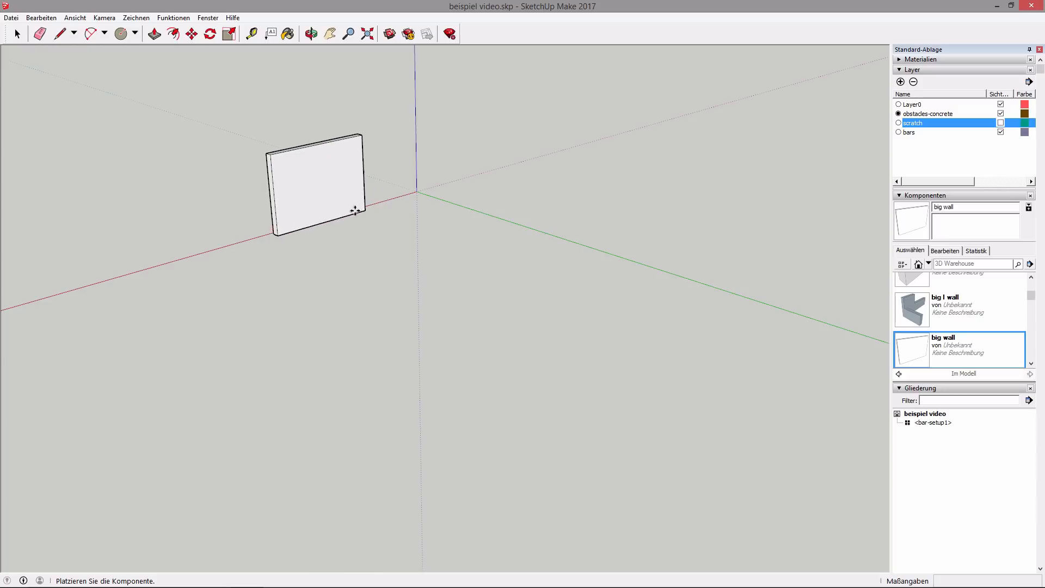
pyautogui.click(344, 197)
# - Move the big wall by its lower front corner onto the axes origin
pyautogui.scroll(5, 366, 198)
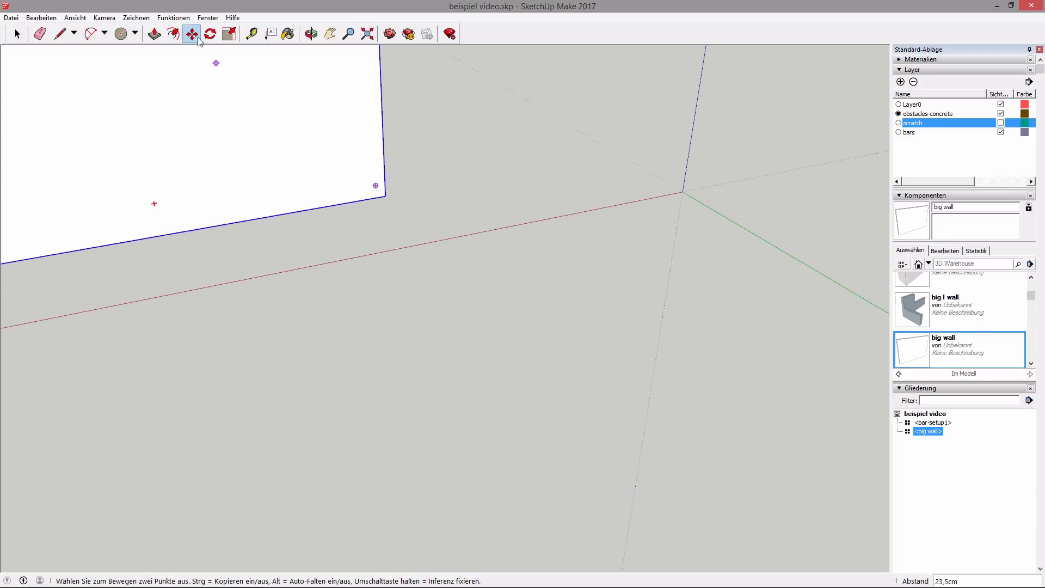
pyautogui.click(385, 196)
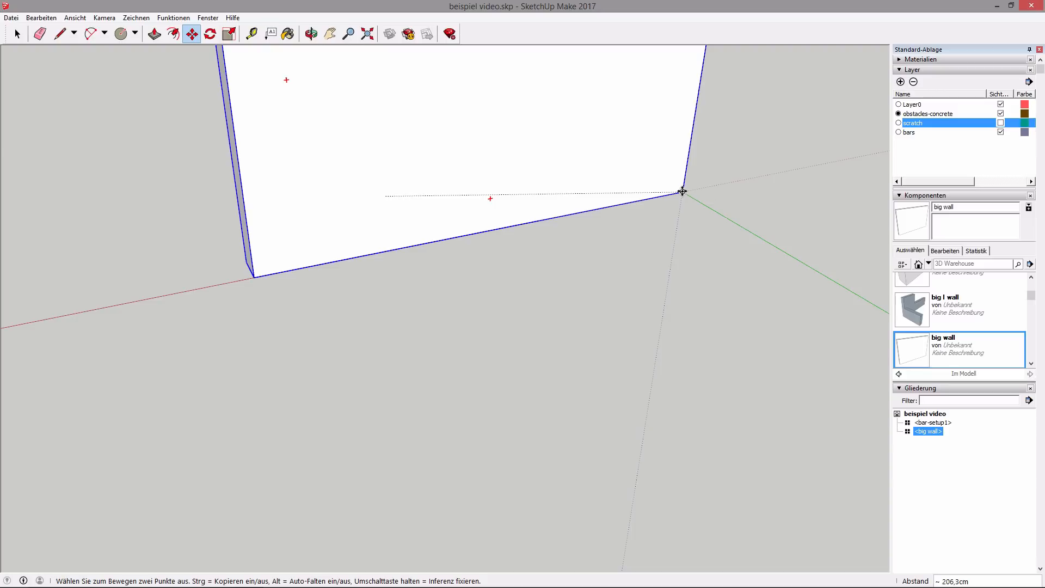
pyautogui.click(682, 191)
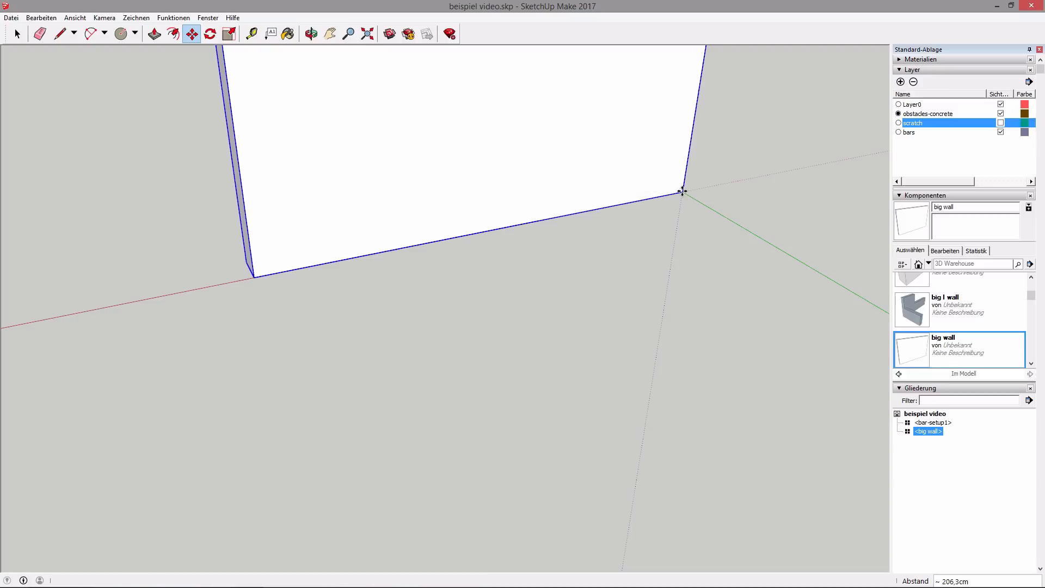
pyautogui.scroll(-1, 654, 242)
pyautogui.scroll(-4, 654, 242)
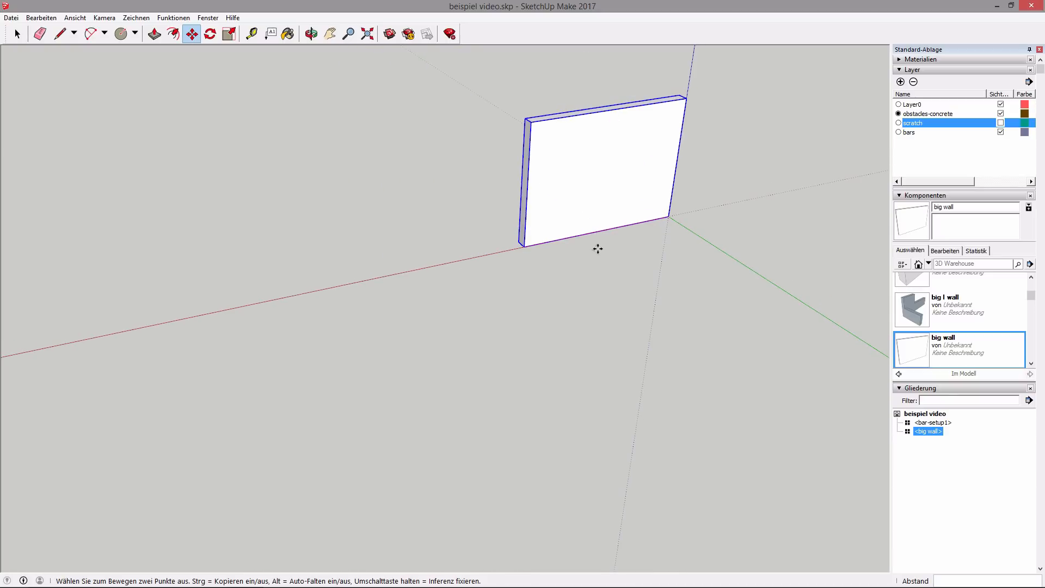
# - Rotate the big wall 90° around its corner at the origin, aligning it with the green axis, and deselect it
pyautogui.scroll(-4, 643, 297)
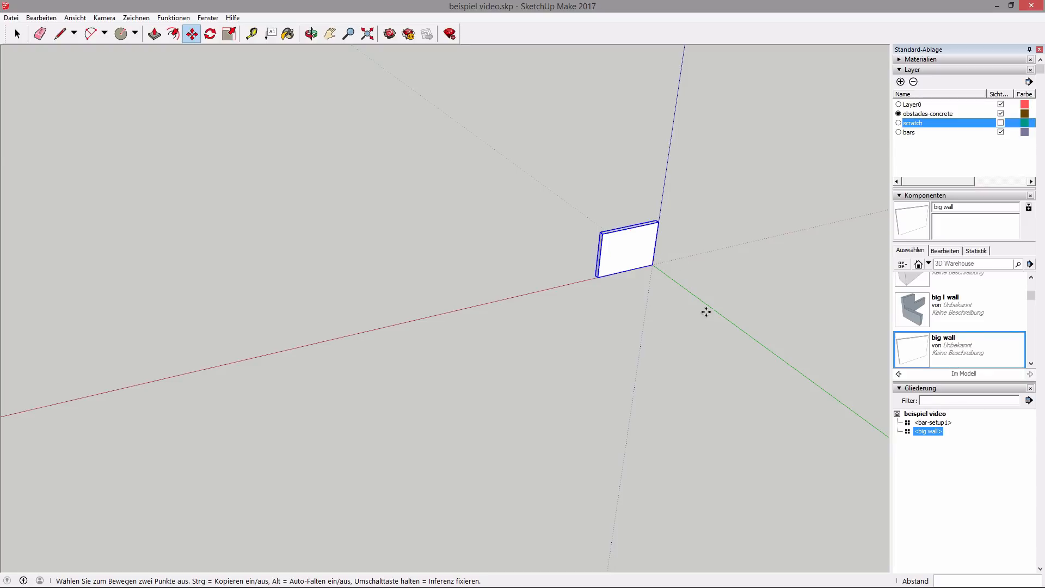
pyautogui.click(210, 36)
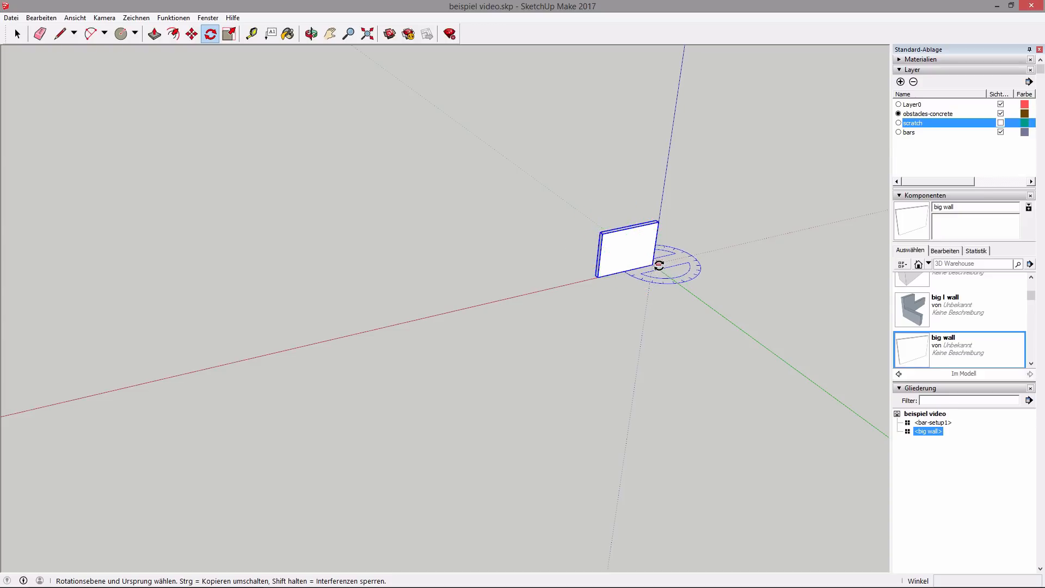
pyautogui.scroll(5, 654, 265)
pyautogui.scroll(3, 656, 264)
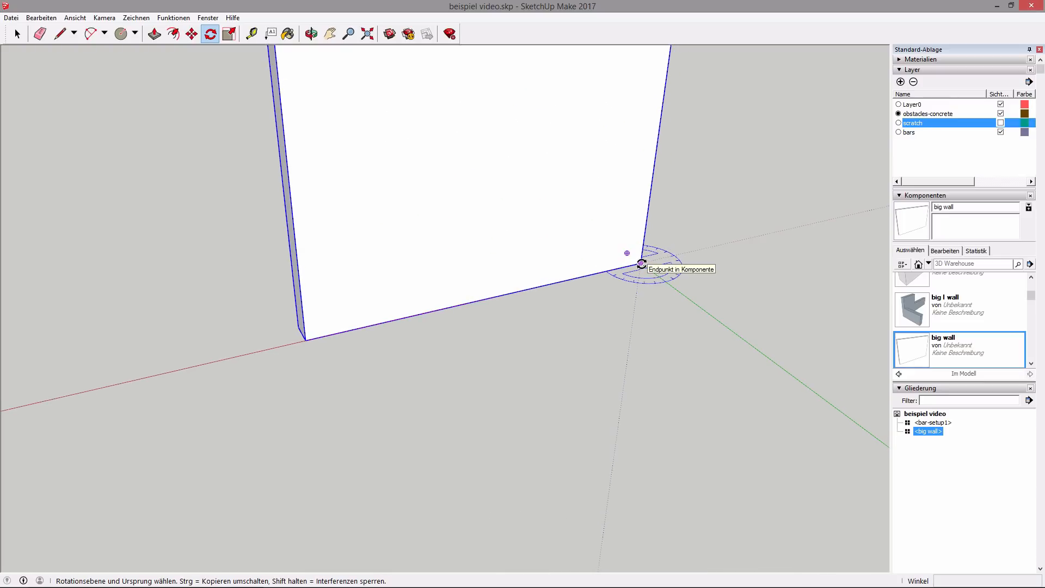
pyautogui.click(641, 263)
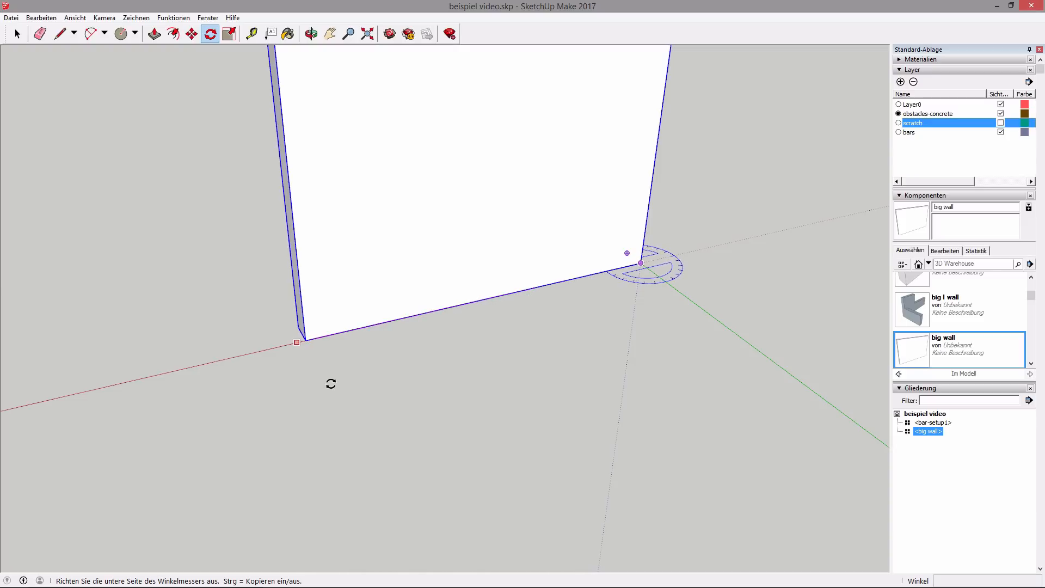
pyautogui.click(306, 339)
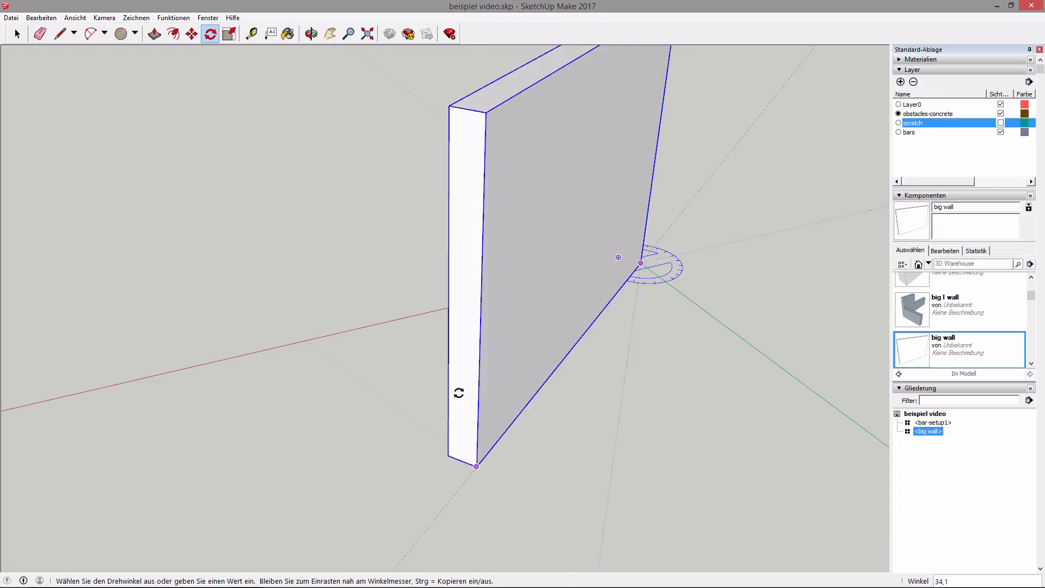
pyautogui.scroll(-3, 359, 348)
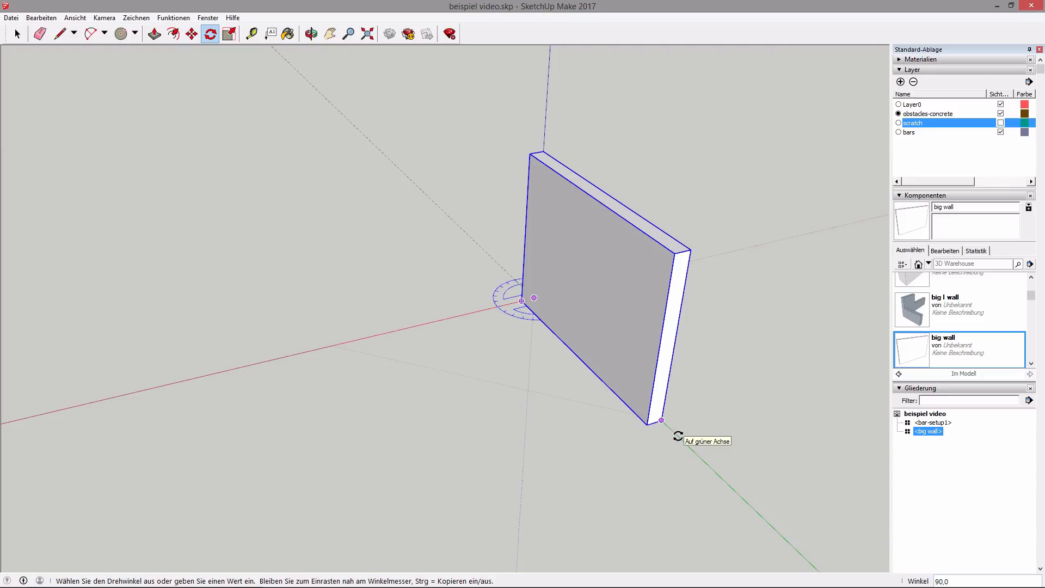
pyautogui.click(677, 437)
pyautogui.scroll(-3, 479, 337)
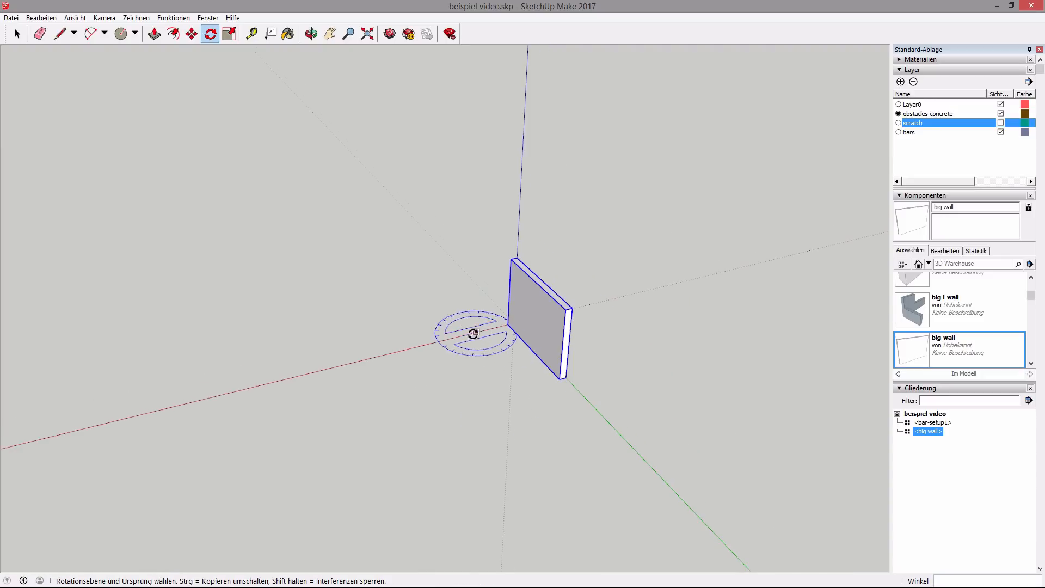
pyautogui.click(16, 33)
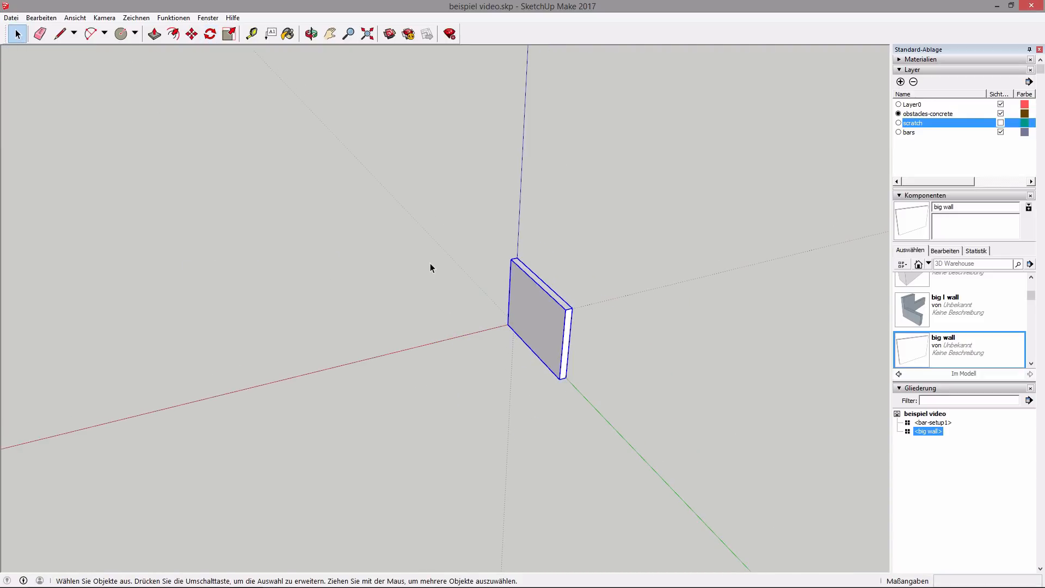
pyautogui.click(701, 229)
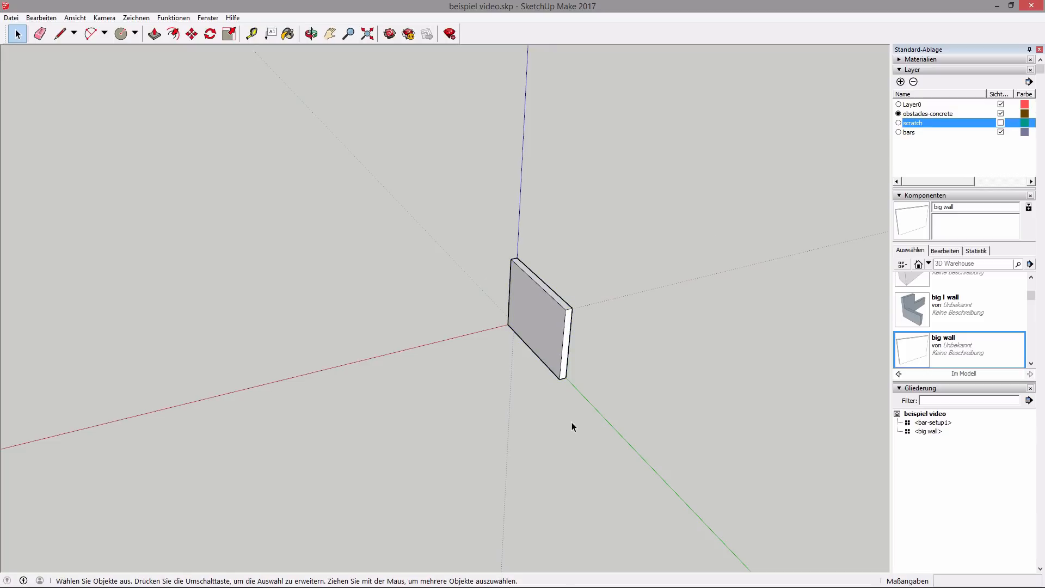
# - Insert the ladder component near the big wall and check its intended position in the reference image Offenbach-Entwurf_900x420.jpg
pyautogui.scroll(2, 1004, 337)
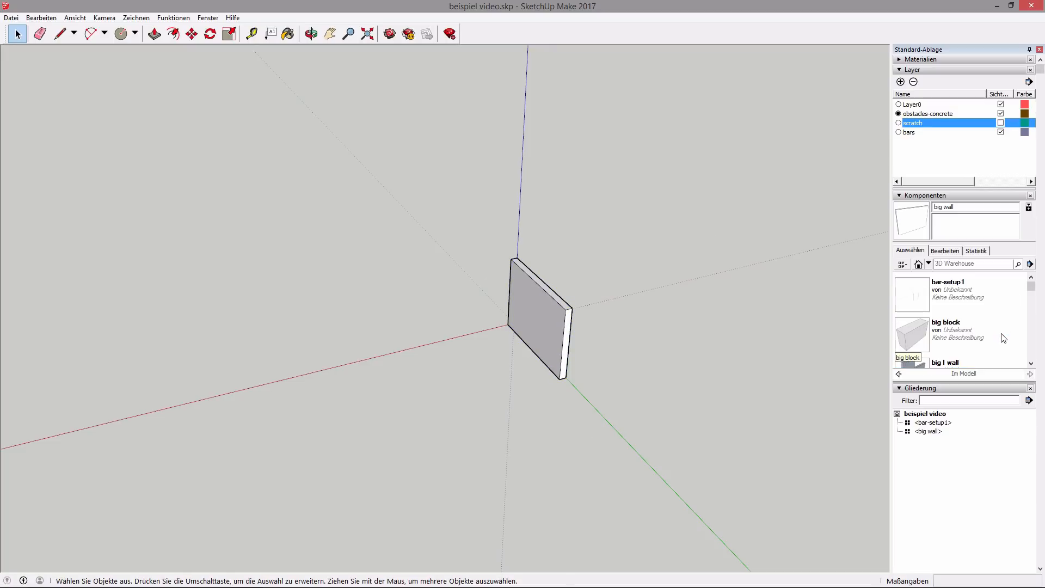
pyautogui.scroll(-5, 1006, 332)
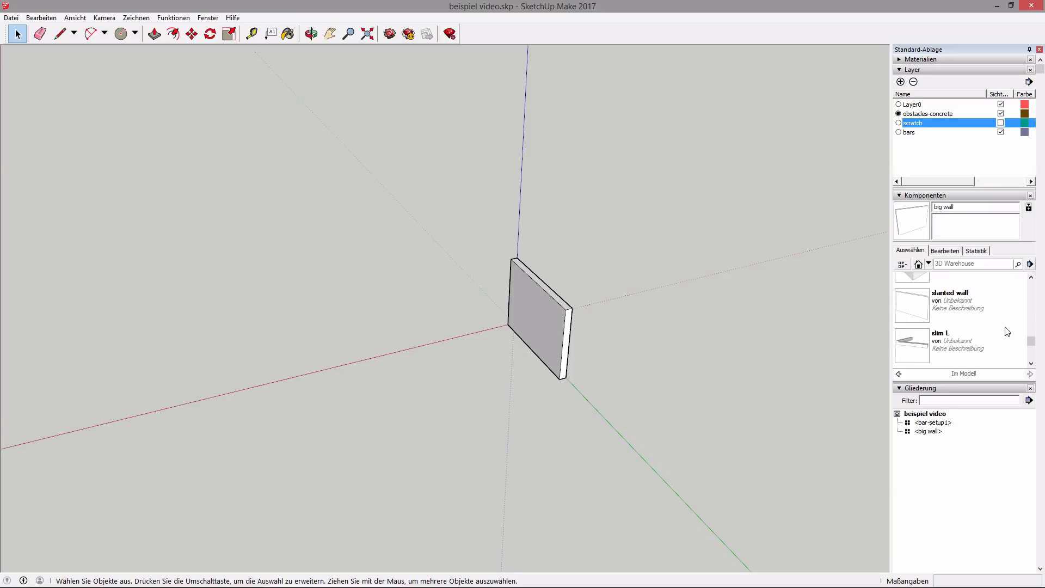
pyautogui.click(912, 290)
pyautogui.click(430, 399)
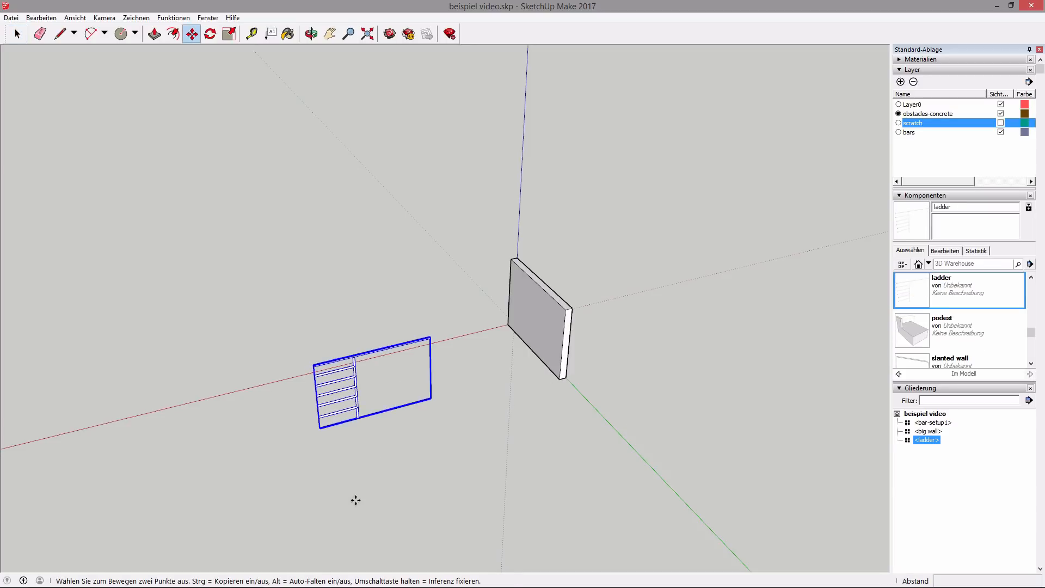
pyautogui.click(214, 579)
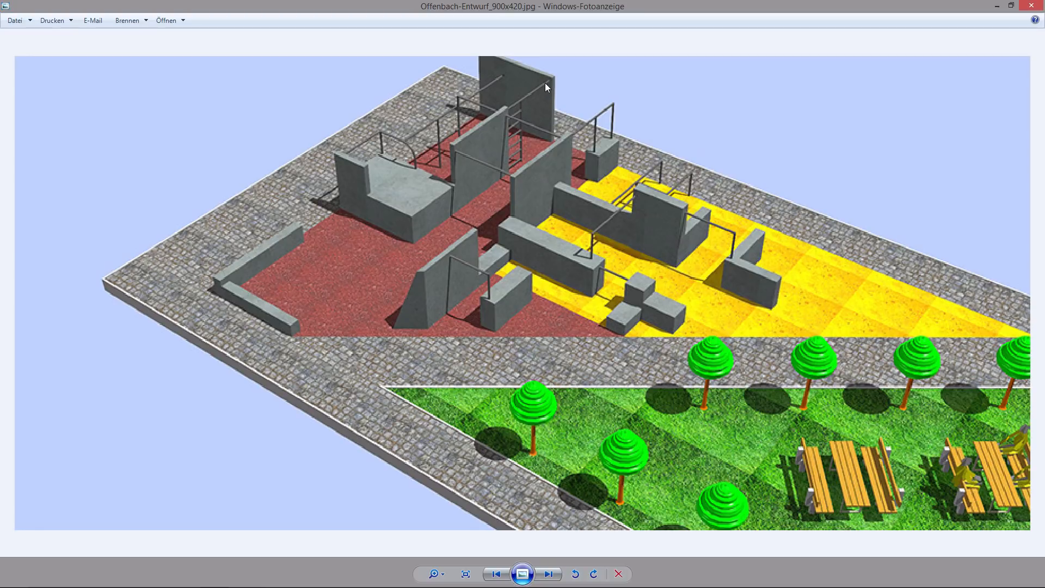
pyautogui.click(997, 6)
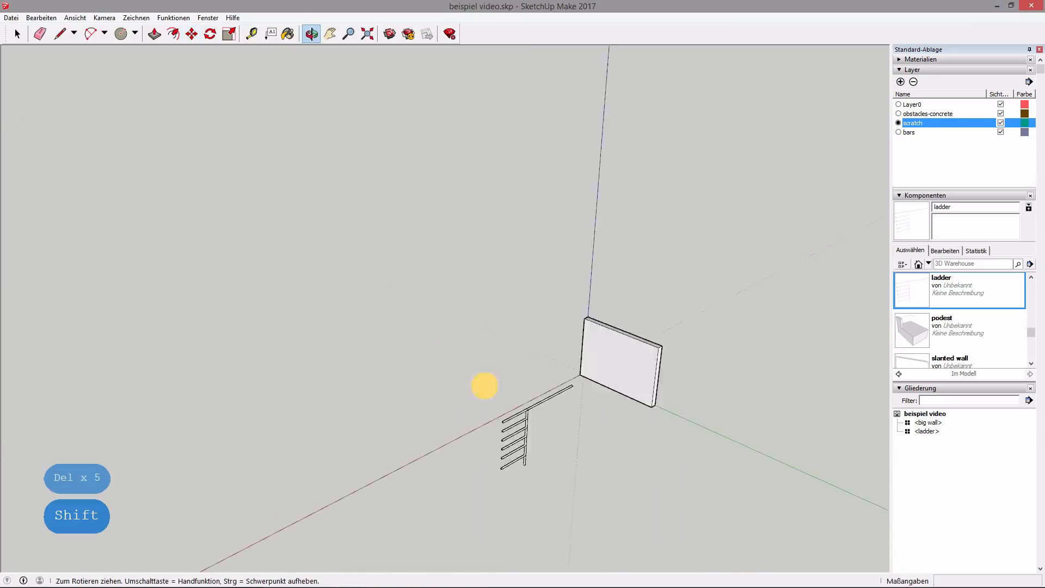
# - Set obstacles-concrete as the active layer and switch back to the scratch layer
pyautogui.moveTo(482, 385); pyautogui.dragTo(670, 409, button='middle')
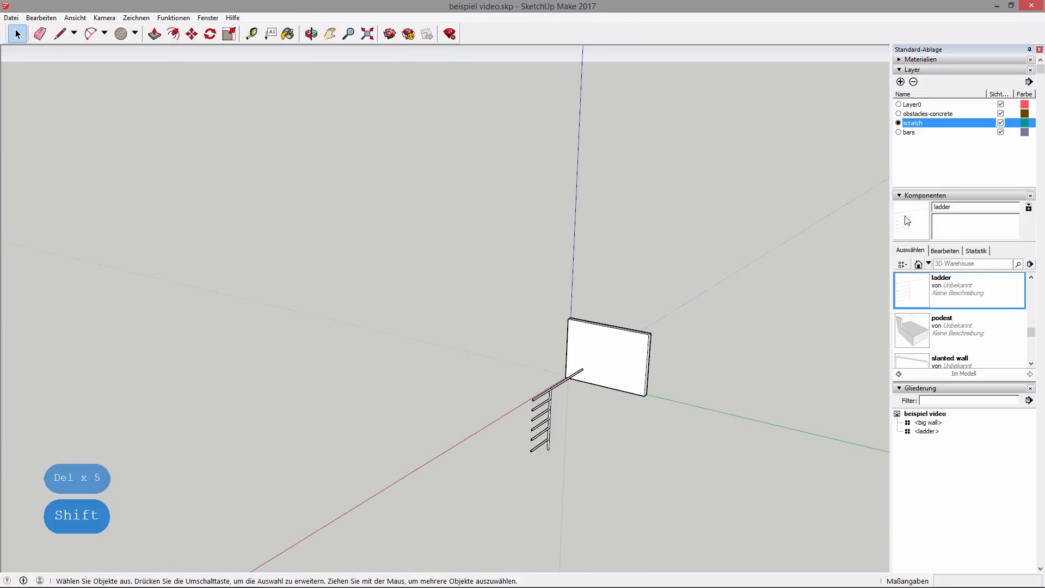
pyautogui.click(899, 113)
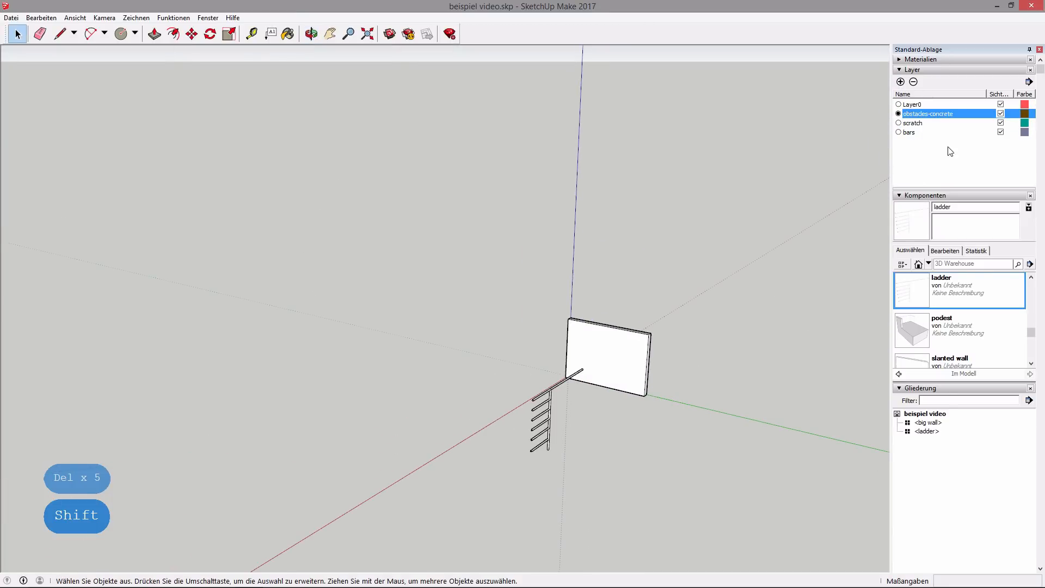
pyautogui.click(1000, 124)
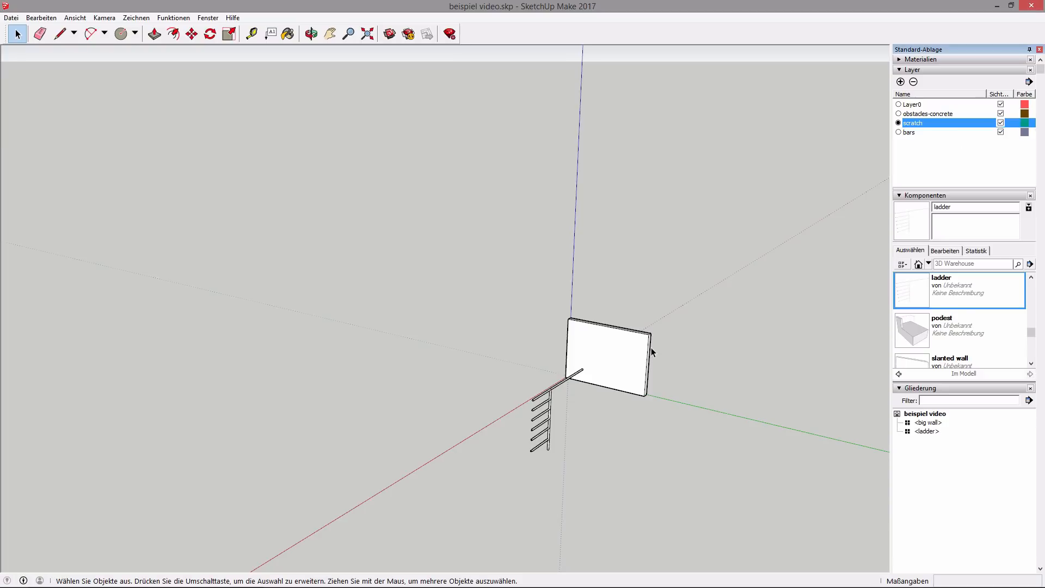
# - Draw a 190 cm vertical guide line up the big wall's front edge from the lower corner farthest from the origin
pyautogui.click(60, 34)
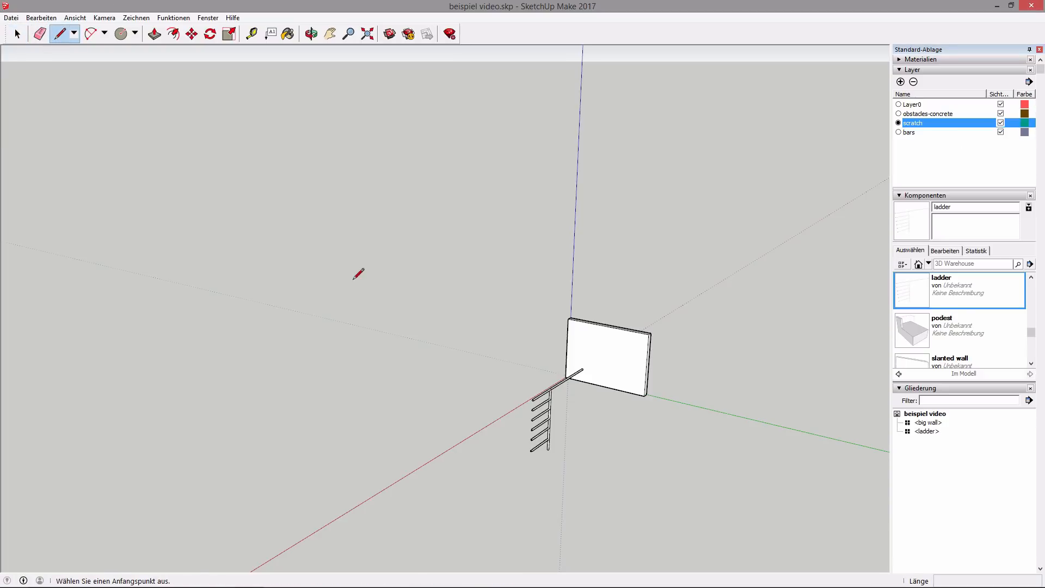
pyautogui.scroll(2, 604, 454)
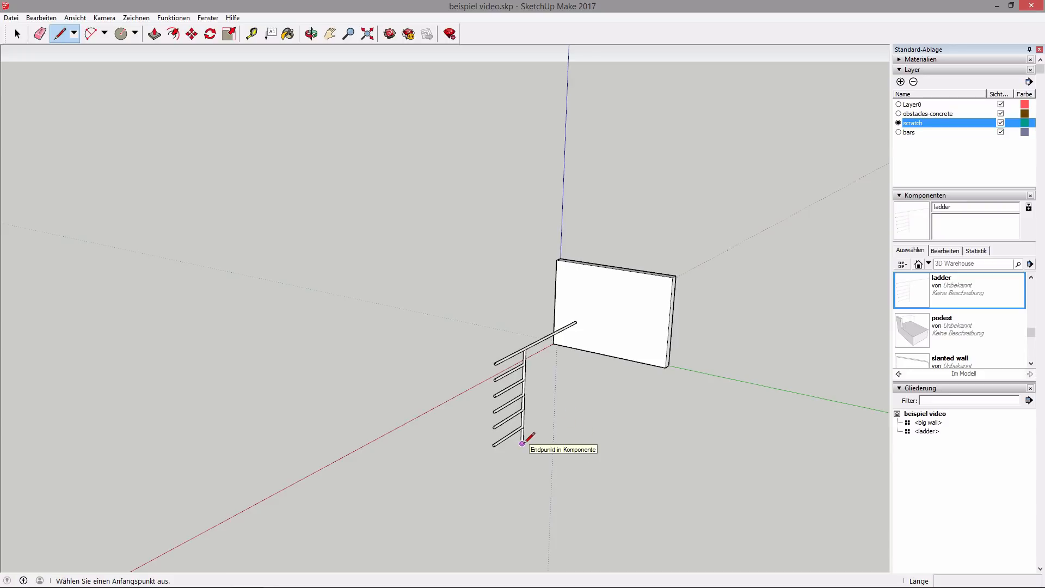
pyautogui.scroll(5, 497, 359)
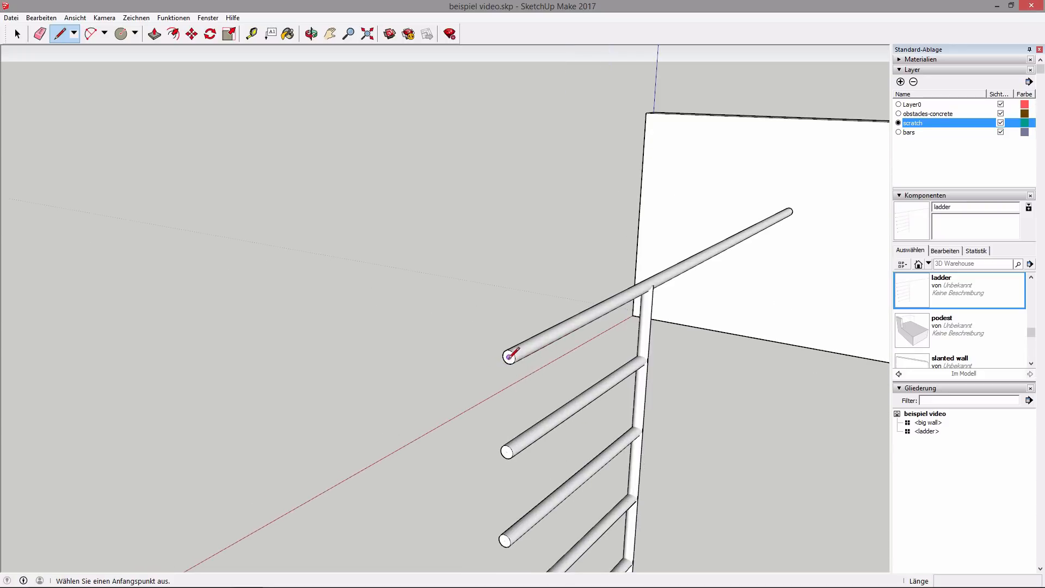
pyautogui.moveTo(755, 298); pyautogui.dragTo(401, 326, button='middle')
pyautogui.moveTo(228, 368); pyautogui.dragTo(385, 357, button='middle')
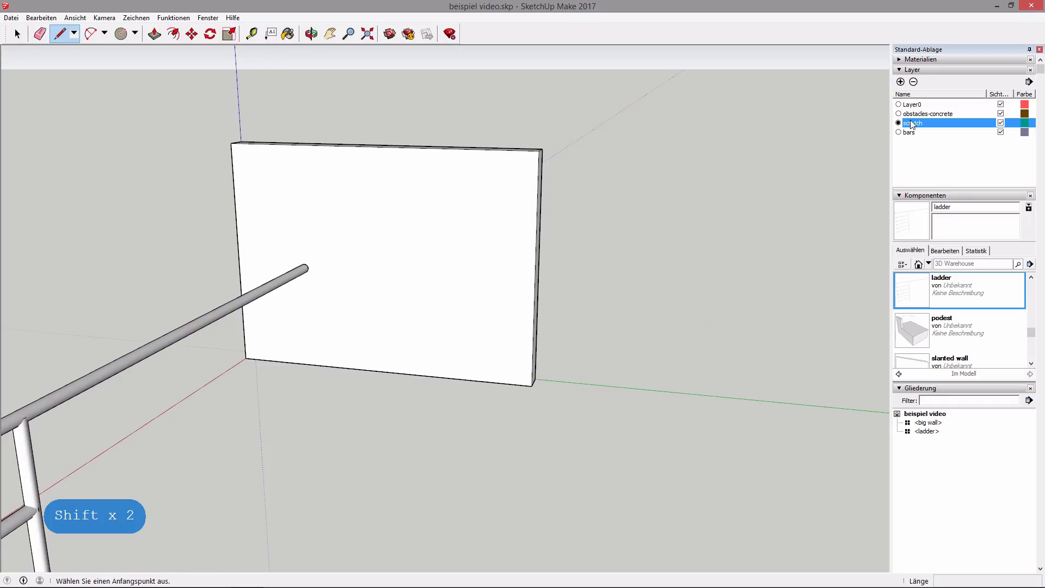
pyautogui.click(532, 385)
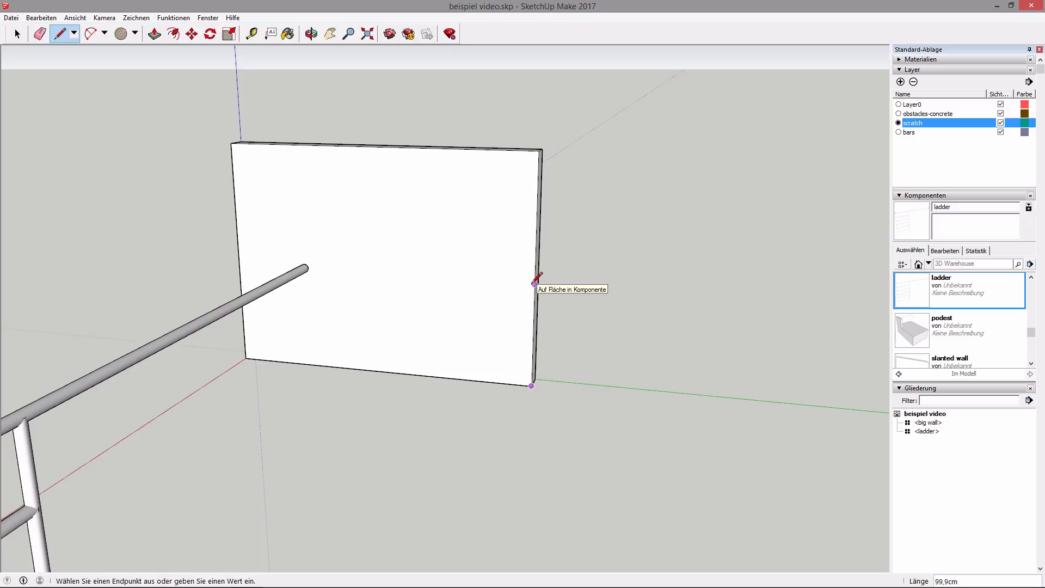
pyautogui.write('1,80')
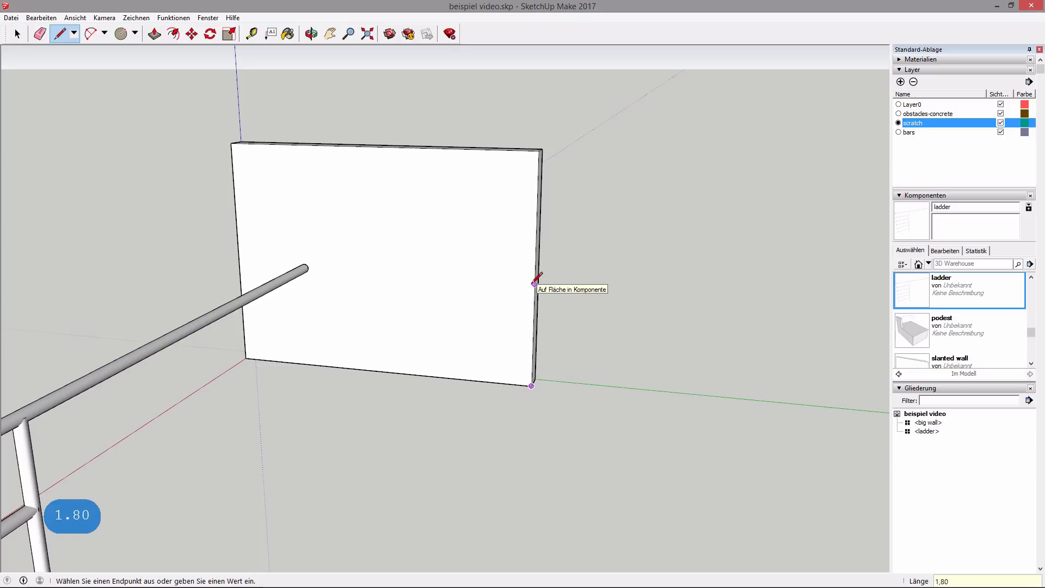
pyautogui.press('BackSpace')
pyautogui.press('BackSpace')
pyautogui.press('BackSpace')
pyautogui.write('90')
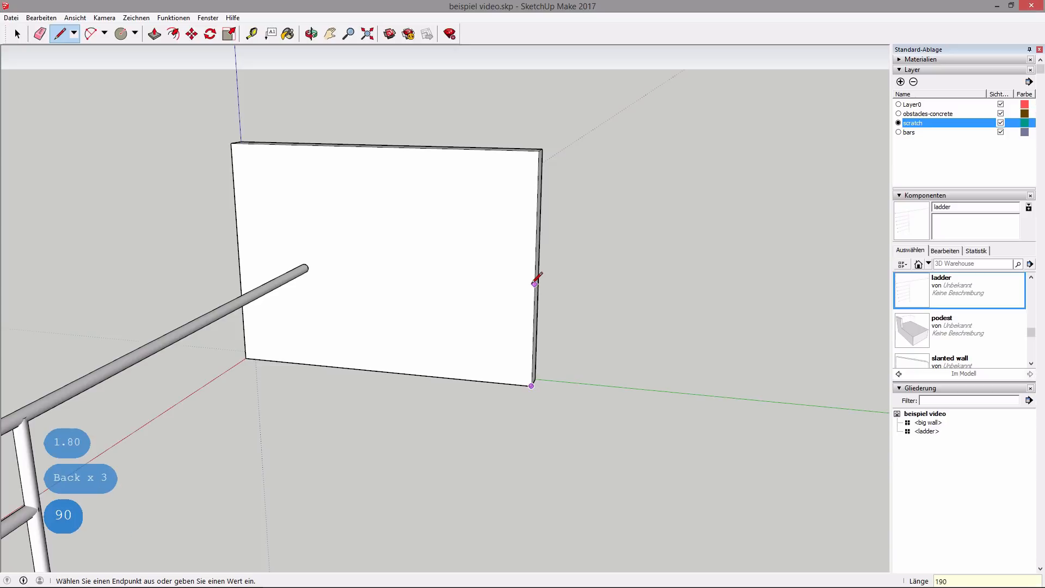
pyautogui.press('Return')
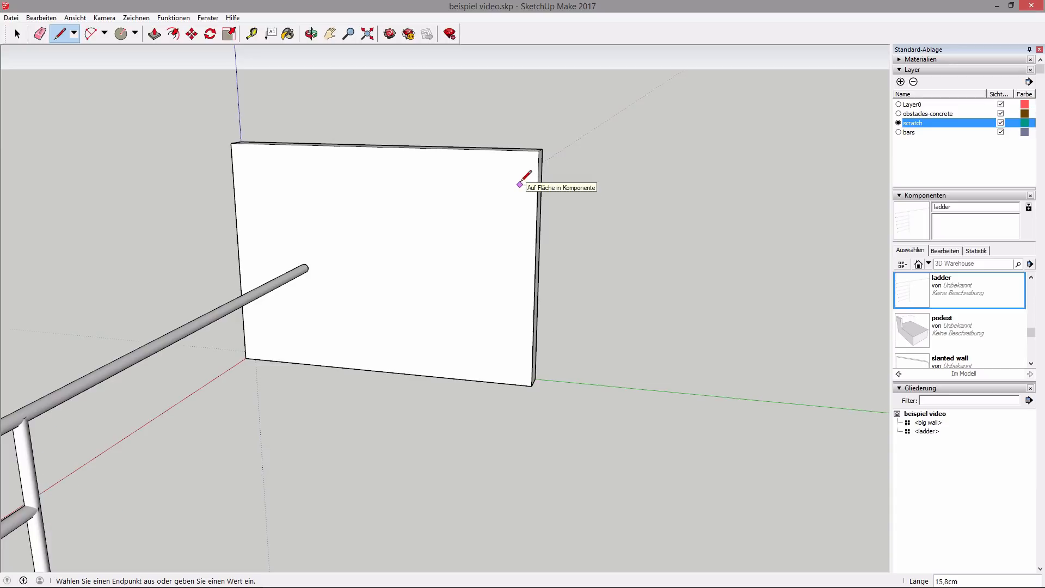
# - Continue with a 10 cm horizontal line inward across the wall face from the vertical guide line's upper end, and finish the line
pyautogui.write('10')
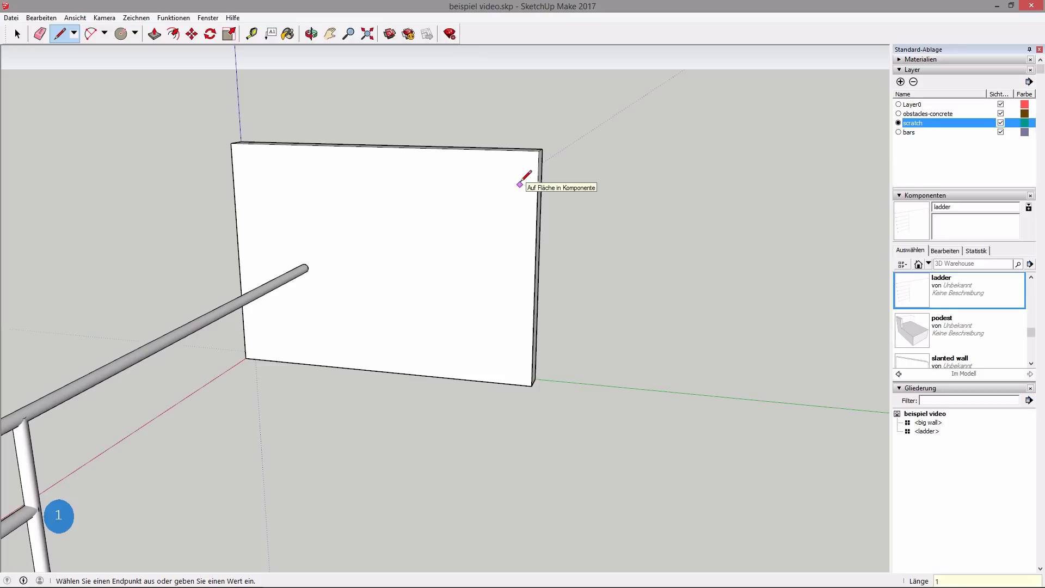
pyautogui.press('Return')
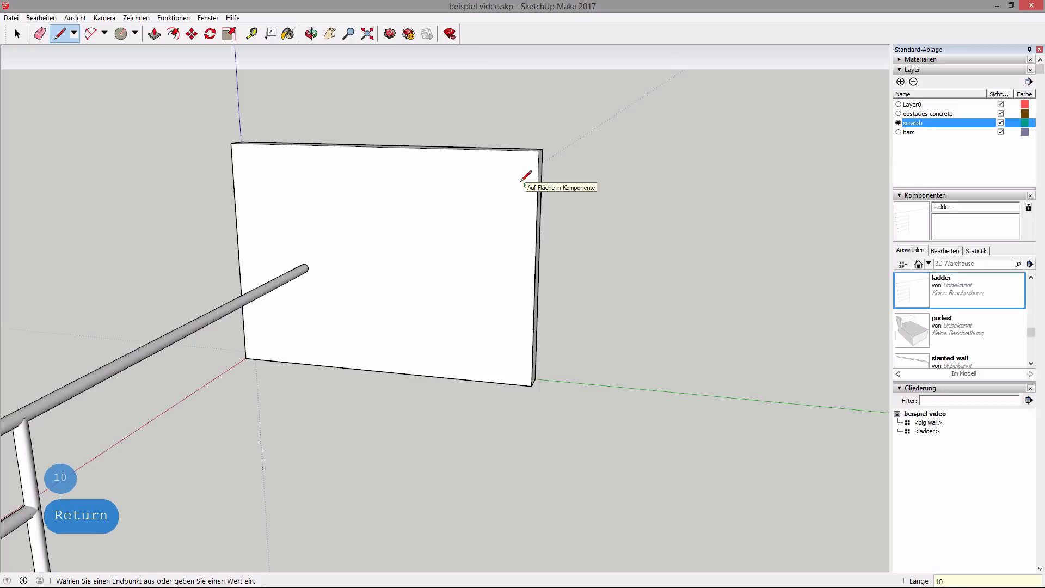
pyautogui.press('Escape')
pyautogui.click(17, 33)
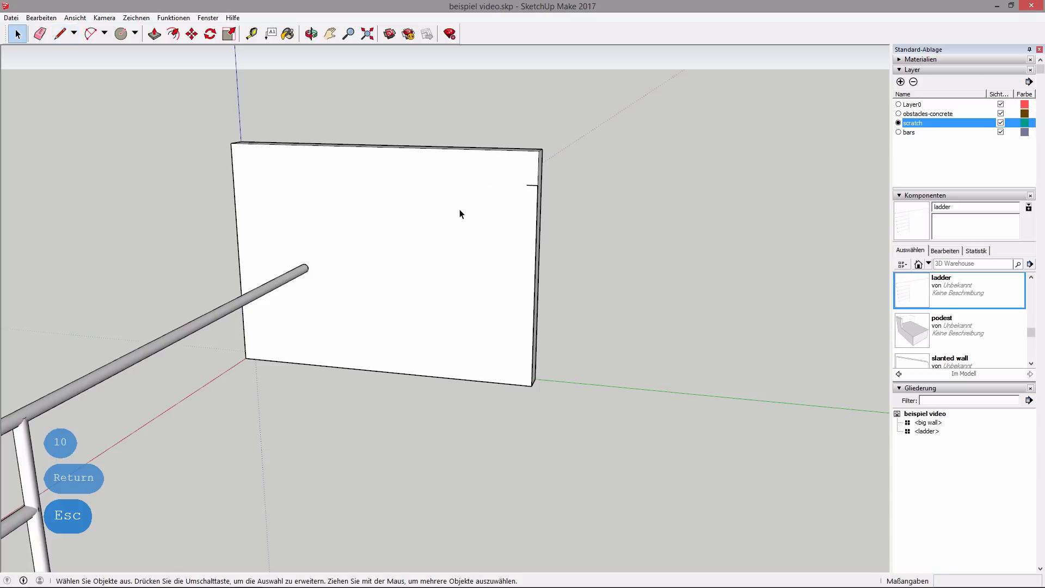
# - Try to move the ladder by its top bar's end onto the free end of the guide line on the big wall
pyautogui.moveTo(529, 208); pyautogui.dragTo(100, 214, button='middle')
pyautogui.click(192, 33)
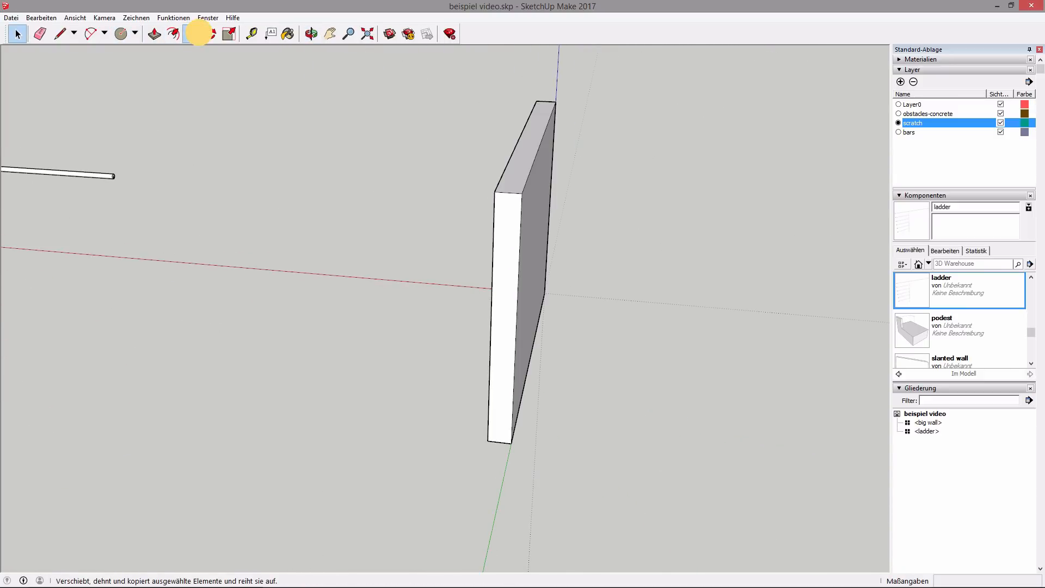
pyautogui.scroll(8, 114, 194)
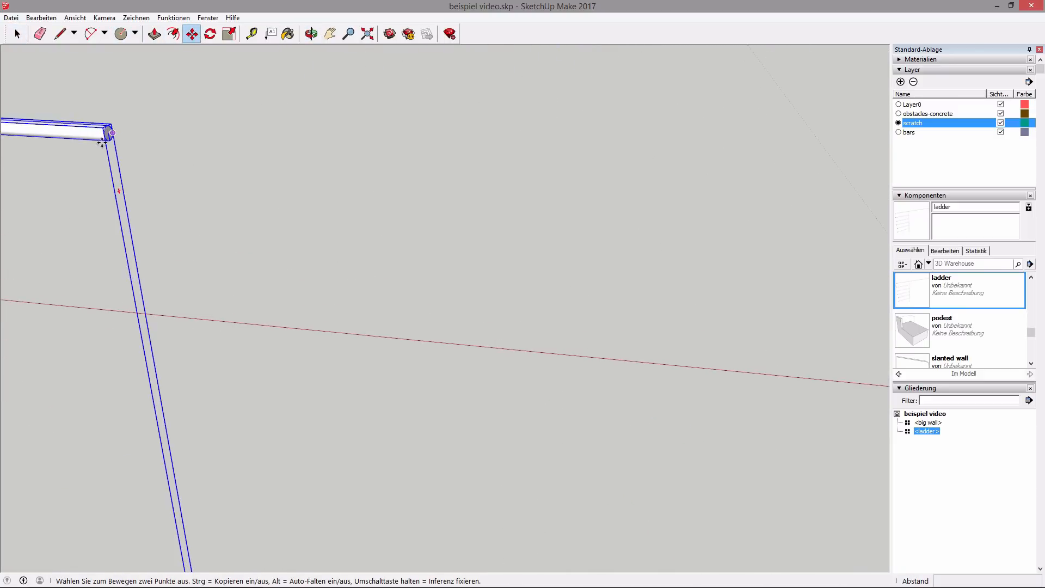
pyautogui.scroll(3, 109, 134)
pyautogui.moveTo(125, 103); pyautogui.dragTo(434, 259, button='middle')
pyautogui.click(433, 259)
pyautogui.scroll(-8, 434, 259)
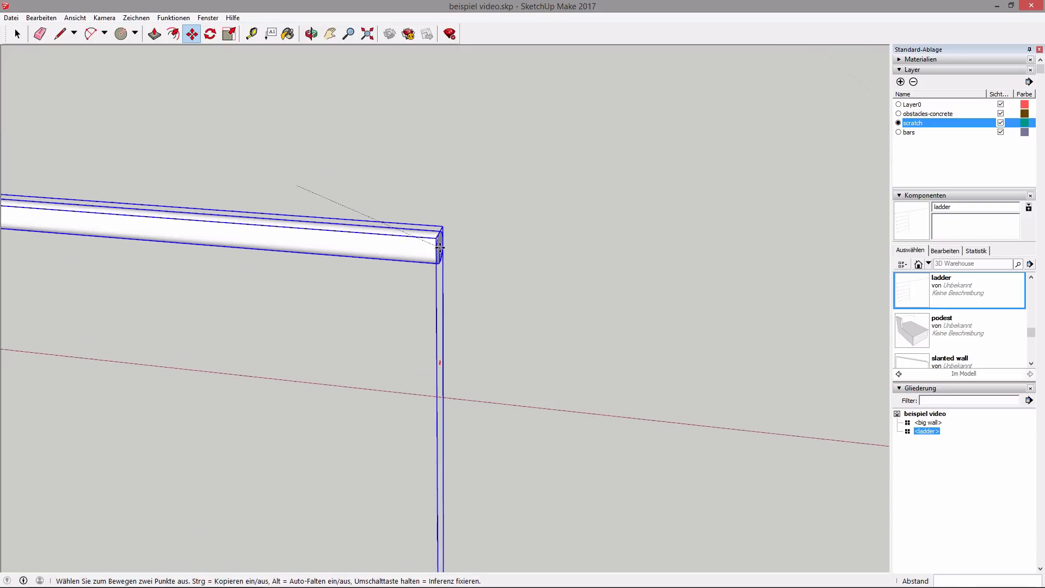
pyautogui.press('shift')
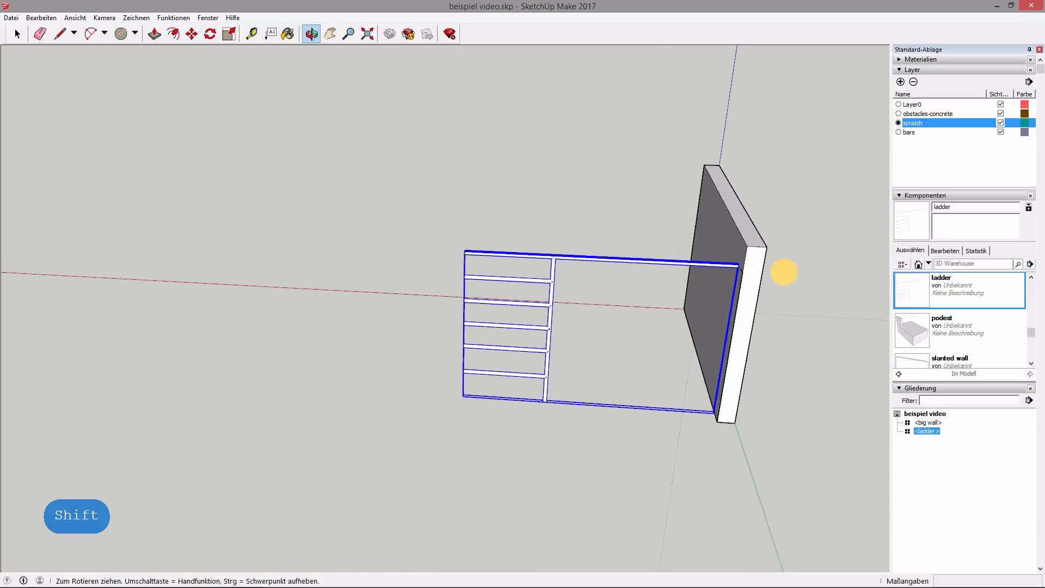
pyautogui.moveTo(784, 270); pyautogui.dragTo(778, 261, button='middle')
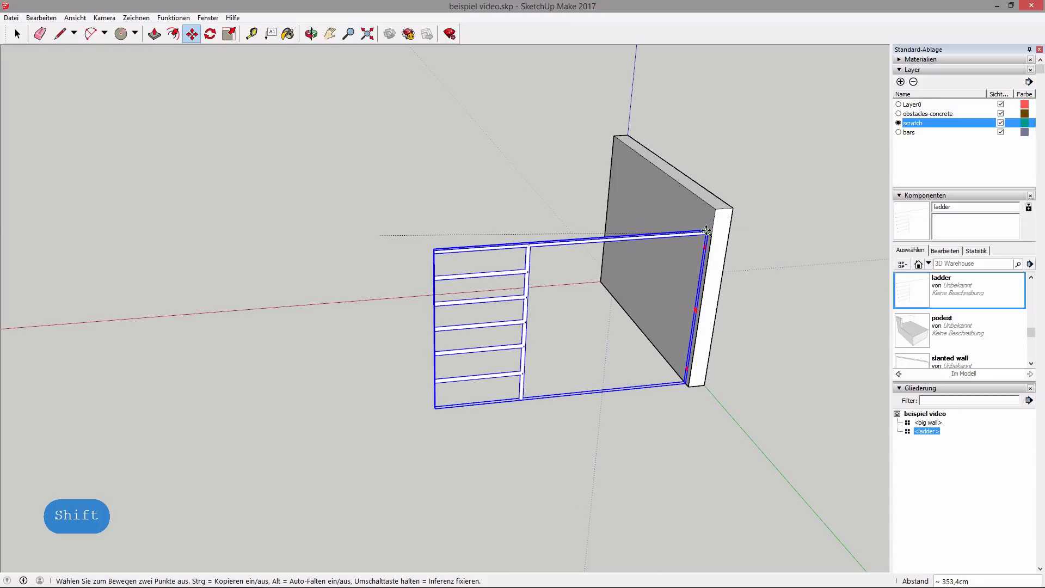
pyautogui.click(616, 233)
pyautogui.click(17, 33)
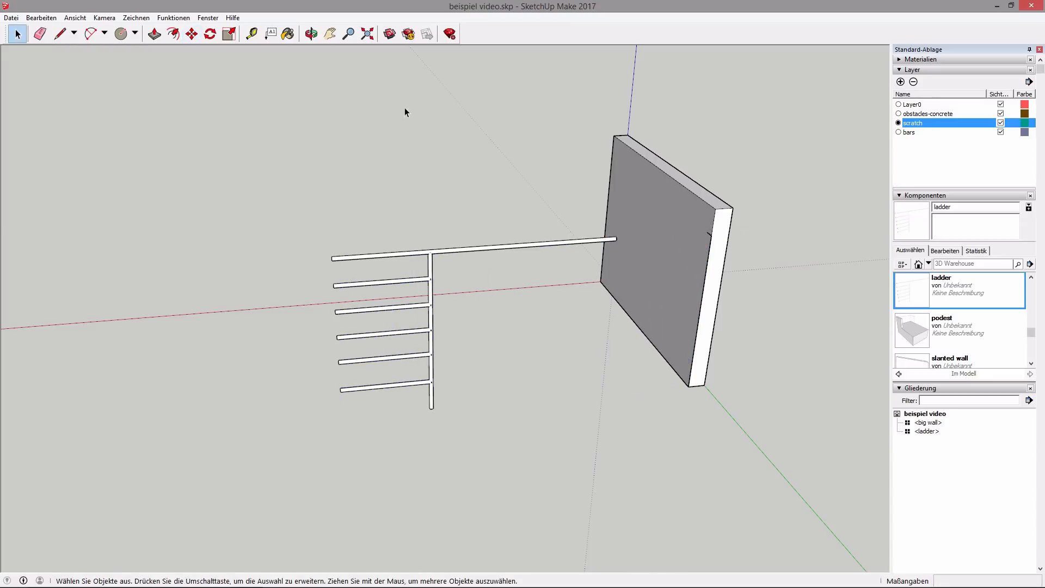
# - Switch the obstacles-concrete layer off and on to check which objects belong to it, keeping scratch as the active layer
pyautogui.click(898, 114)
pyautogui.click(898, 123)
pyautogui.click(1001, 113)
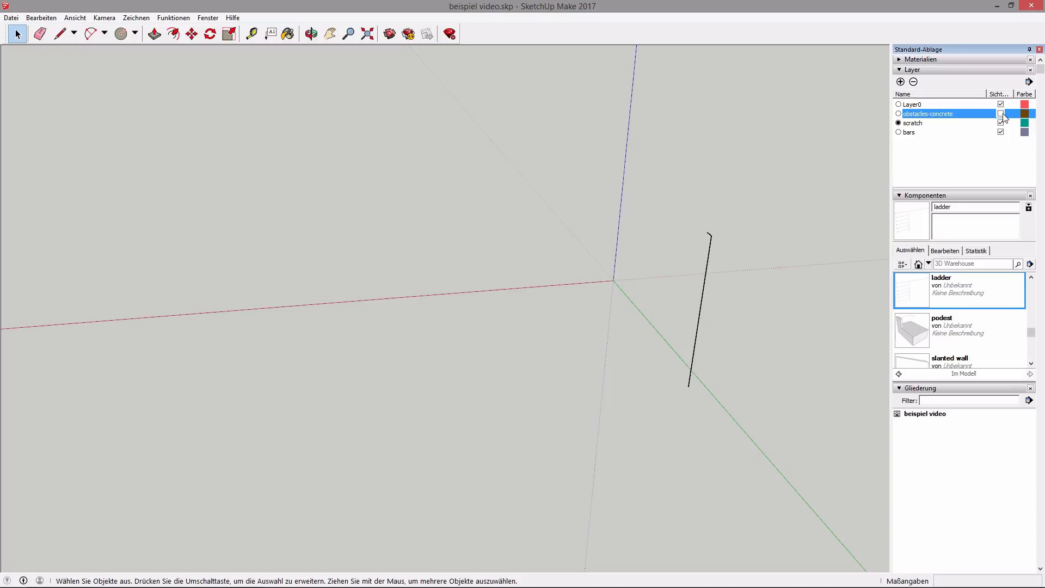
pyautogui.click(1000, 113)
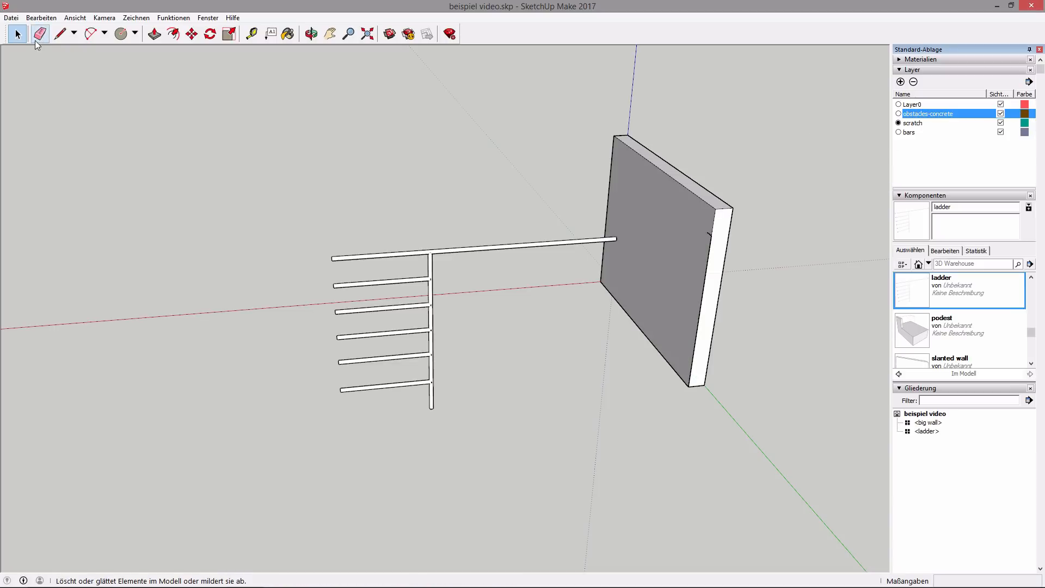
# - Delete the ladder placed on the obstacles-concrete layer
pyautogui.moveTo(244, 156); pyautogui.dragTo(571, 431)
pyautogui.click(428, 264)
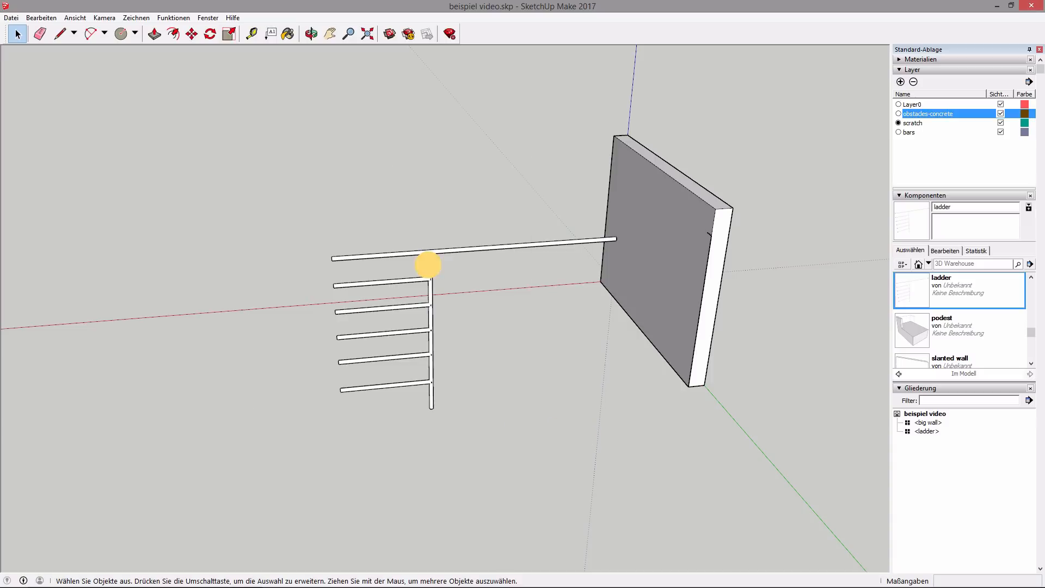
pyautogui.press('Delete')
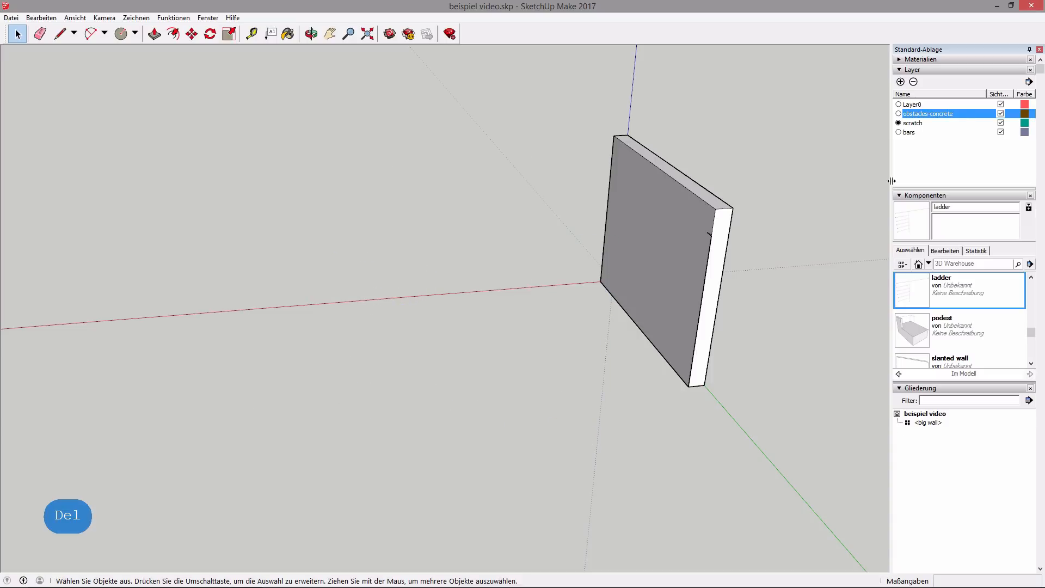
# - Make bars the active layer and insert a new ladder component in front of the big wall
pyautogui.click(897, 132)
pyautogui.click(921, 296)
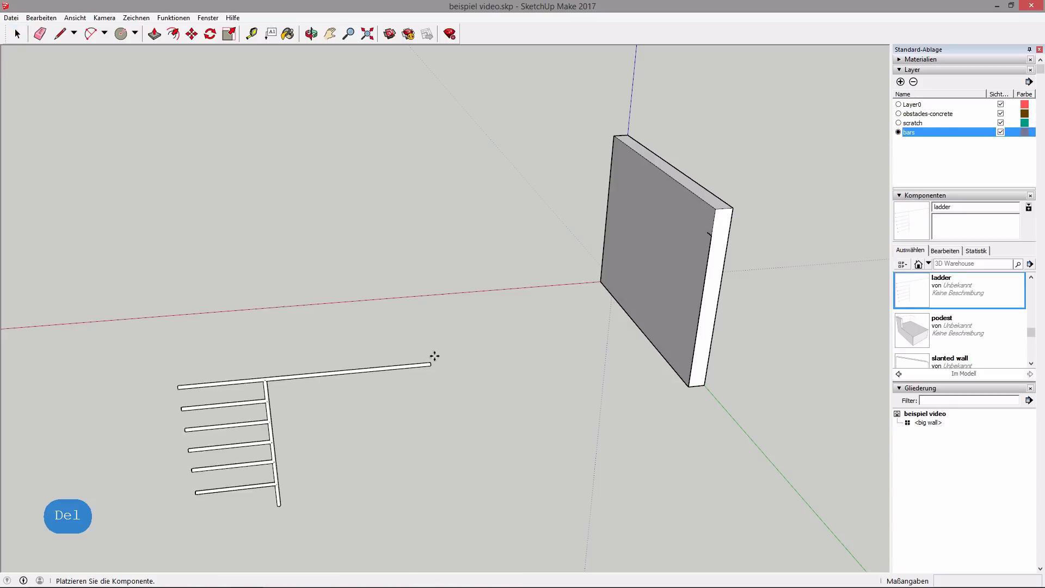
pyautogui.click(566, 271)
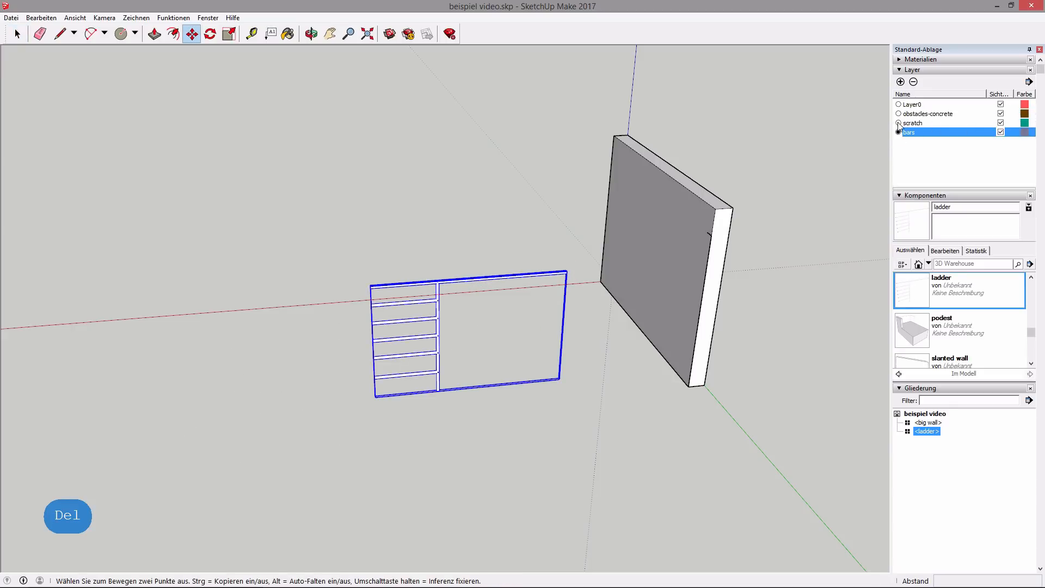
# - Hide the obstacles-concrete layer and move the ladder by the center of its top bar's end onto the short guide line's free end
pyautogui.click(1001, 114)
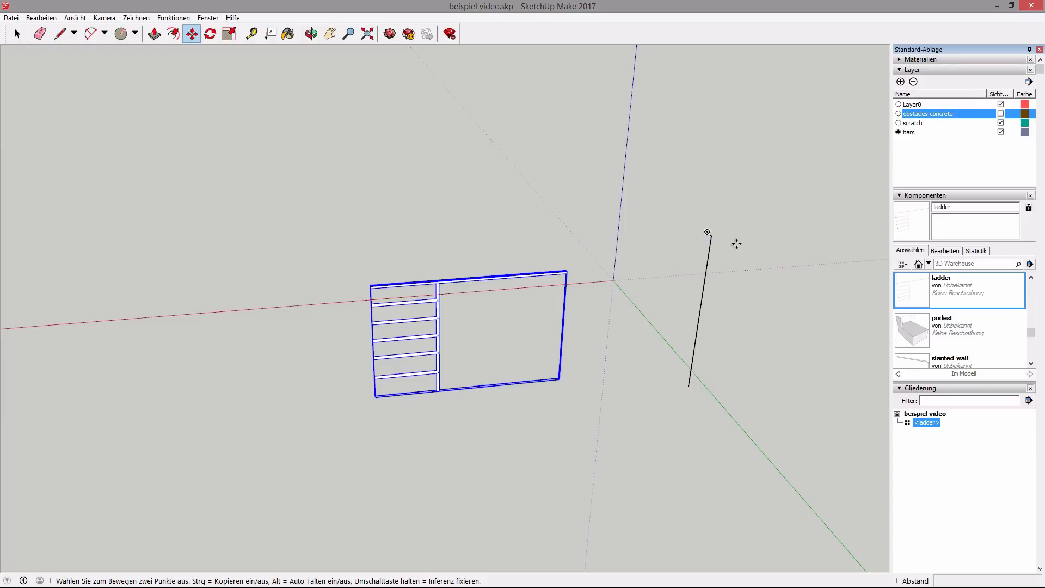
pyautogui.moveTo(558, 236); pyautogui.dragTo(372, 211, button='middle')
pyautogui.scroll(6, 654, 314)
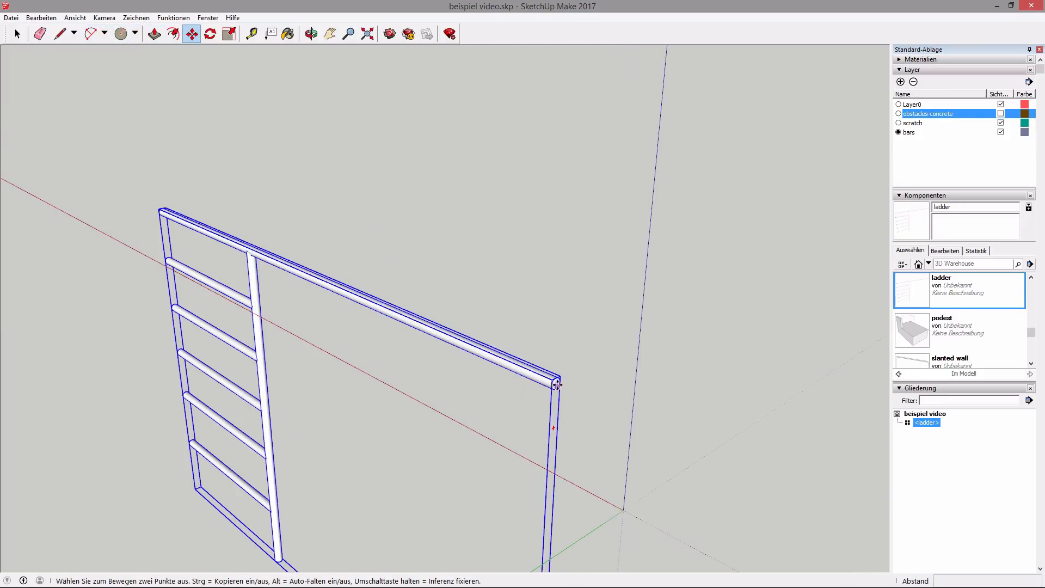
pyautogui.scroll(3, 558, 384)
pyautogui.click(557, 384)
pyautogui.scroll(-10, 556, 384)
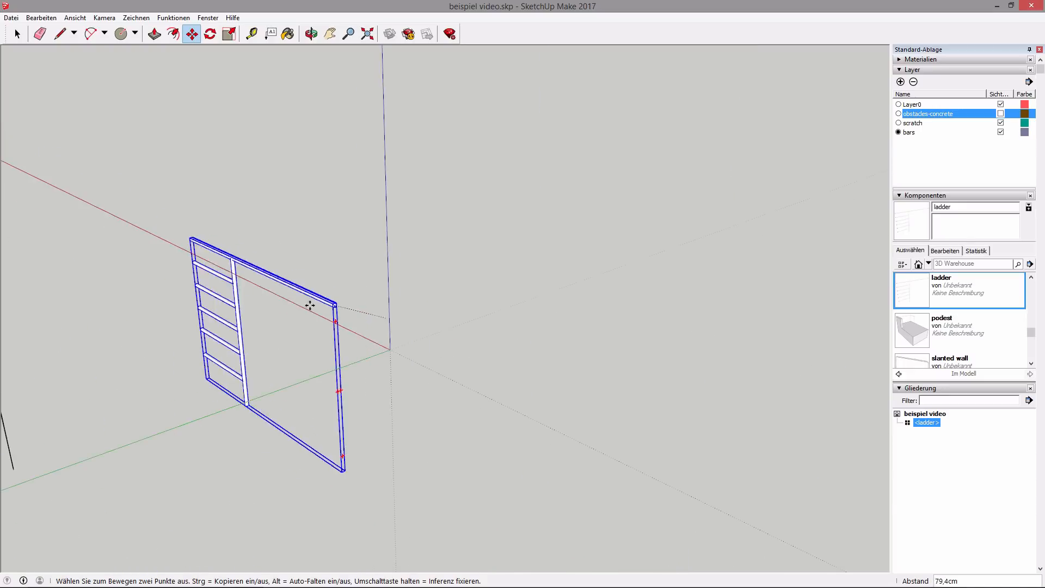
pyautogui.scroll(6, 111, 237)
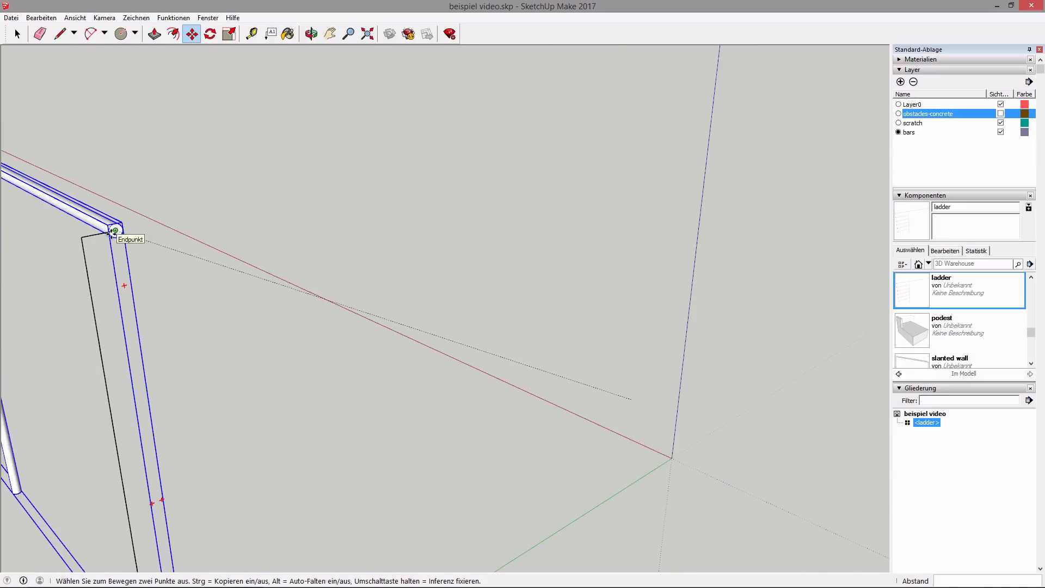
pyautogui.scroll(3, 120, 227)
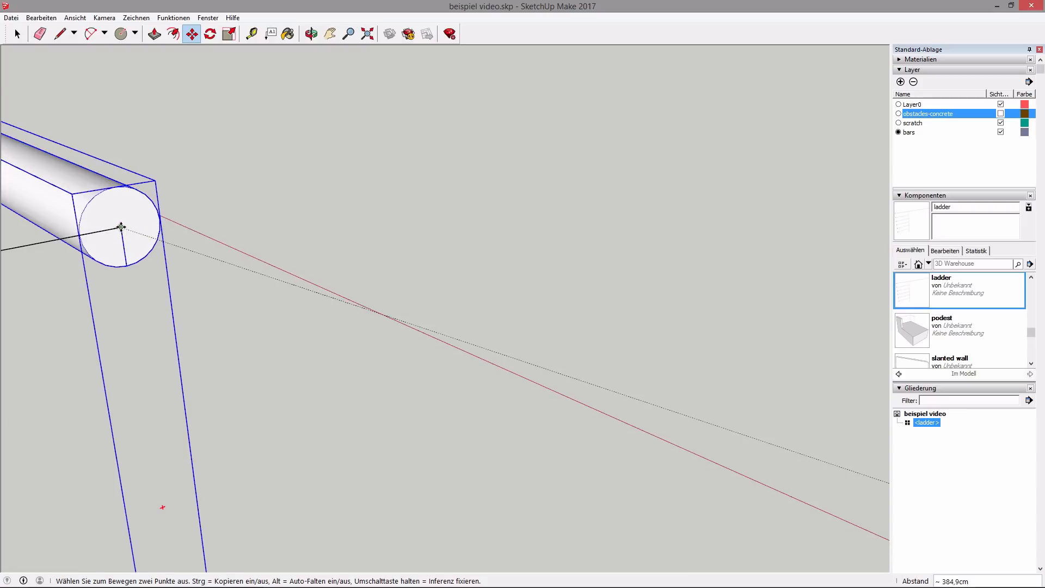
pyautogui.click(121, 228)
# - Show the obstacles-concrete layer again and deselect the ladder
pyautogui.scroll(-6, 129, 231)
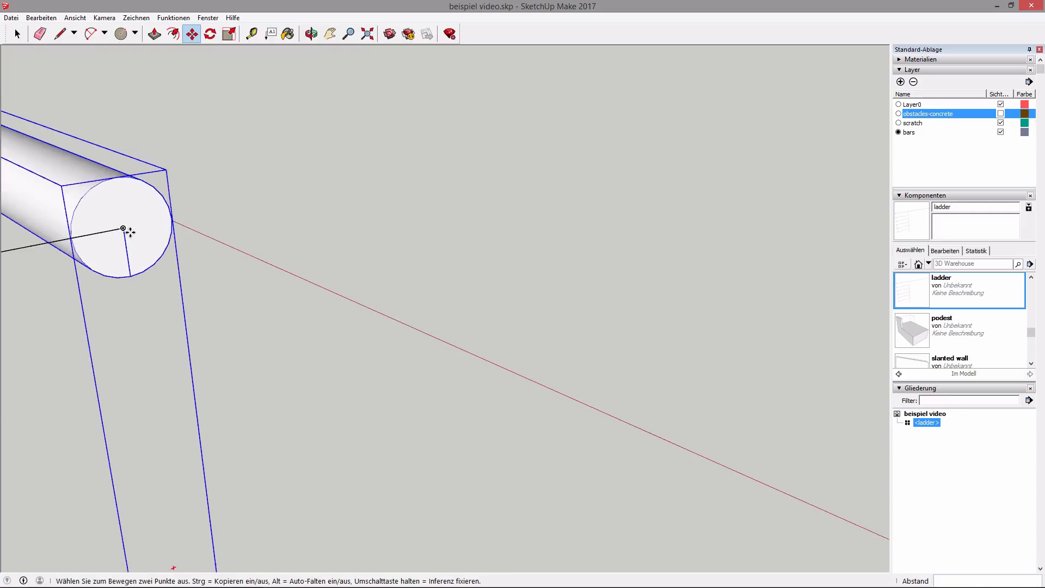
pyautogui.moveTo(136, 257); pyautogui.dragTo(798, 170, button='middle')
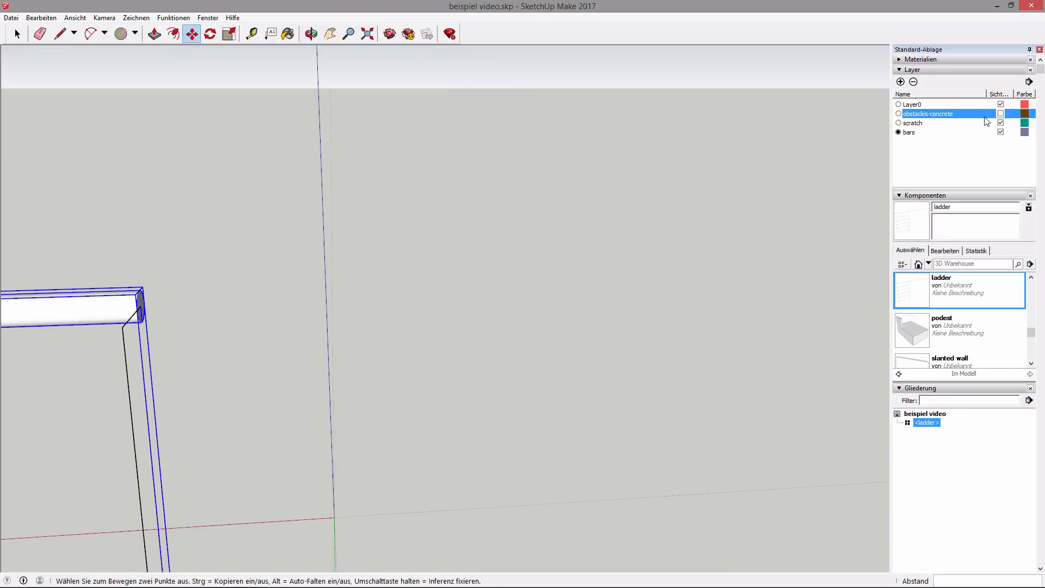
pyautogui.click(1001, 114)
pyautogui.scroll(-5, 369, 340)
pyautogui.moveTo(369, 340); pyautogui.dragTo(481, 401, button='middle')
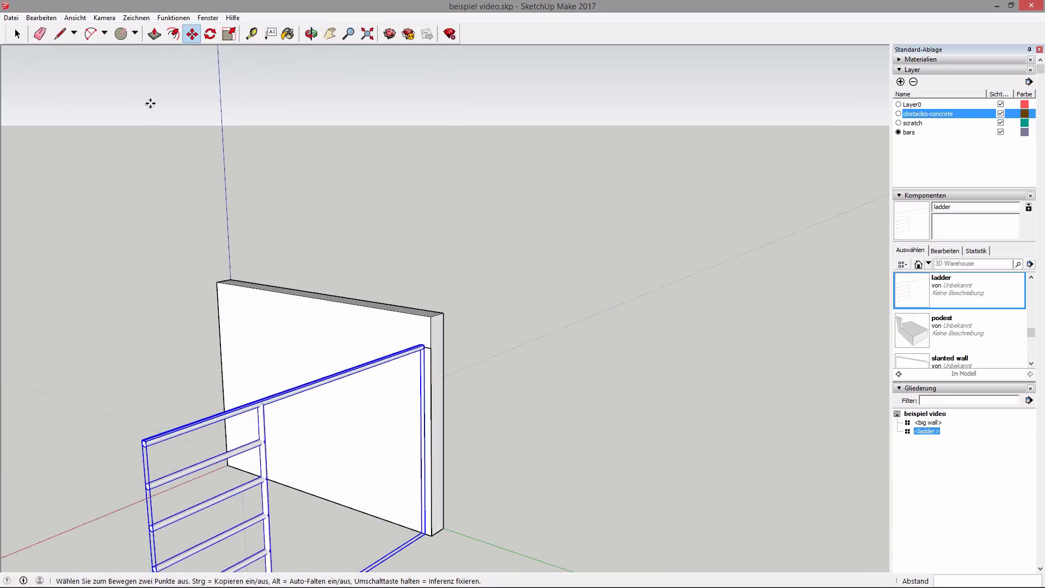
pyautogui.click(16, 33)
pyautogui.click(489, 481)
# - Examine the ladder's connection to the big wall from several sides
pyautogui.scroll(3, 490, 411)
pyautogui.moveTo(490, 411); pyautogui.dragTo(410, 407, button='middle')
pyautogui.press('capslock')
pyautogui.press('capslock')
pyautogui.press('capslock')
pyautogui.press('capslock')
pyautogui.moveTo(352, 427); pyautogui.dragTo(626, 223, button='middle')
pyautogui.moveTo(681, 260); pyautogui.dragTo(283, 528, button='middle')
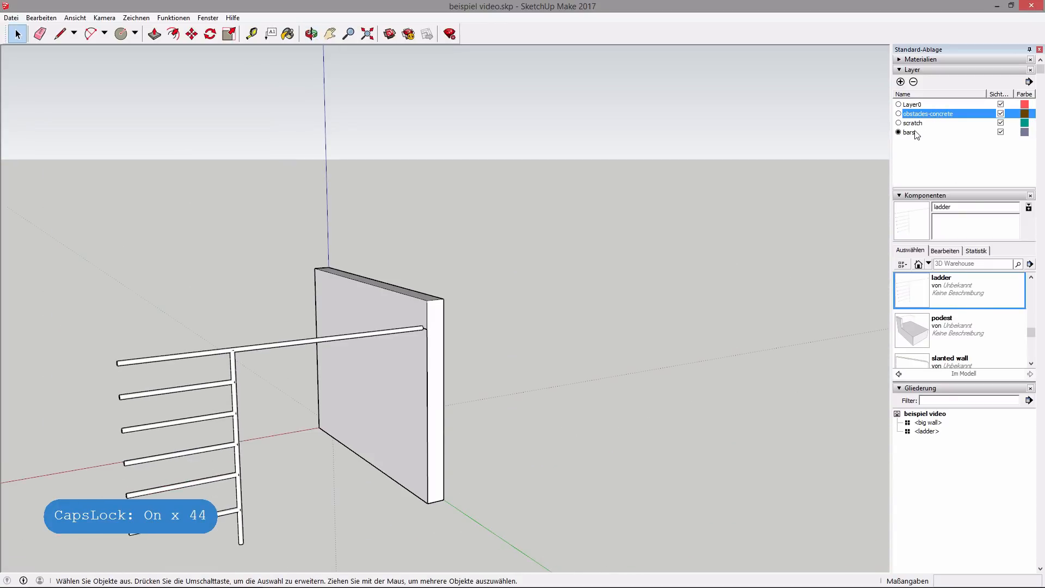
pyautogui.scroll(-2, 534, 394)
pyautogui.moveTo(480, 331); pyautogui.dragTo(408, 429, button='middle')
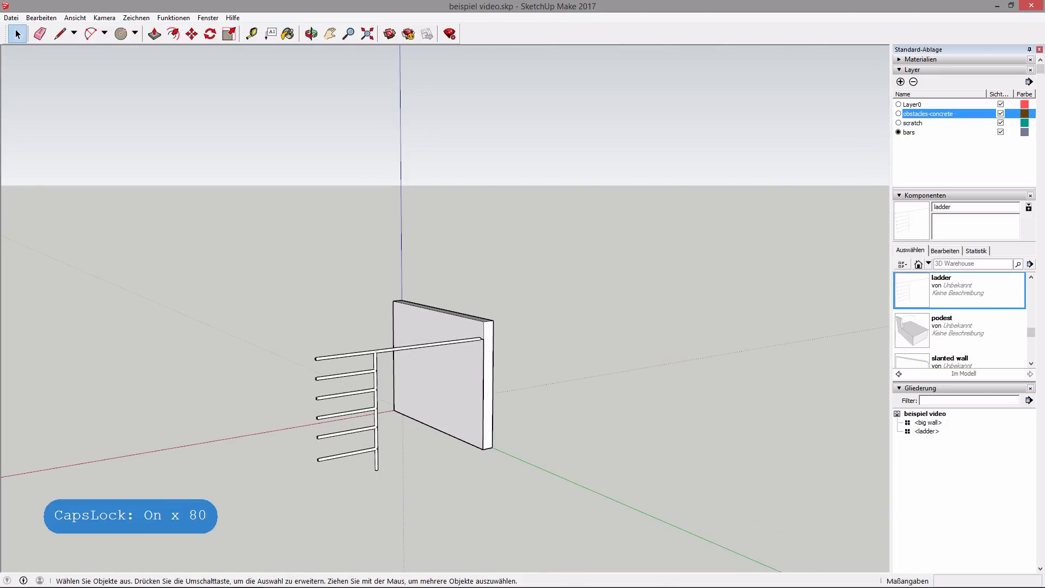
# - Check the layout of the remaining obstacles in the reference image Offenbach-Entwurf_900x420.jpg and return to the model
pyautogui.click(221, 576)
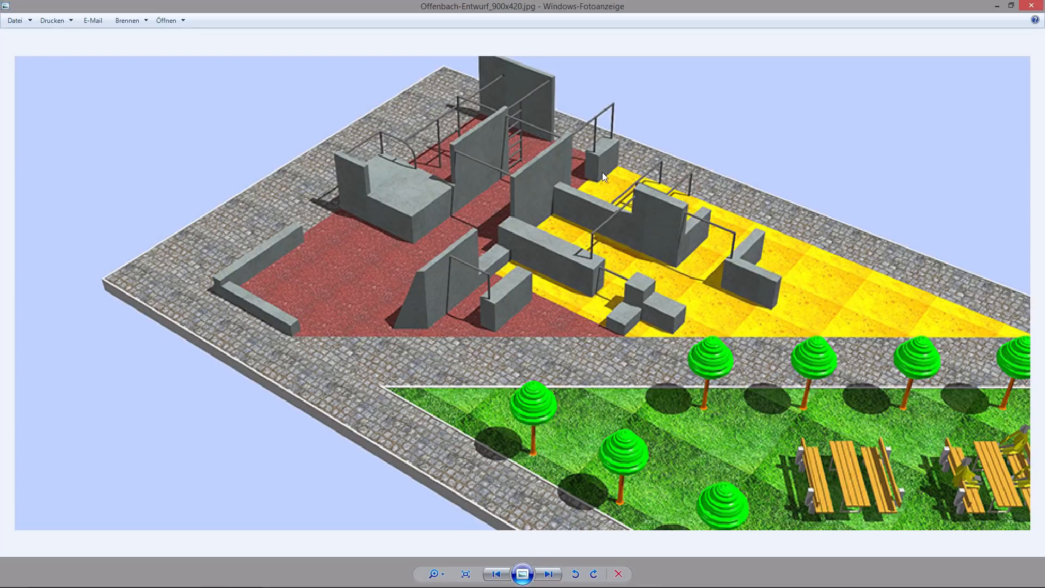
pyautogui.click(997, 5)
pyautogui.scroll(-3, 614, 267)
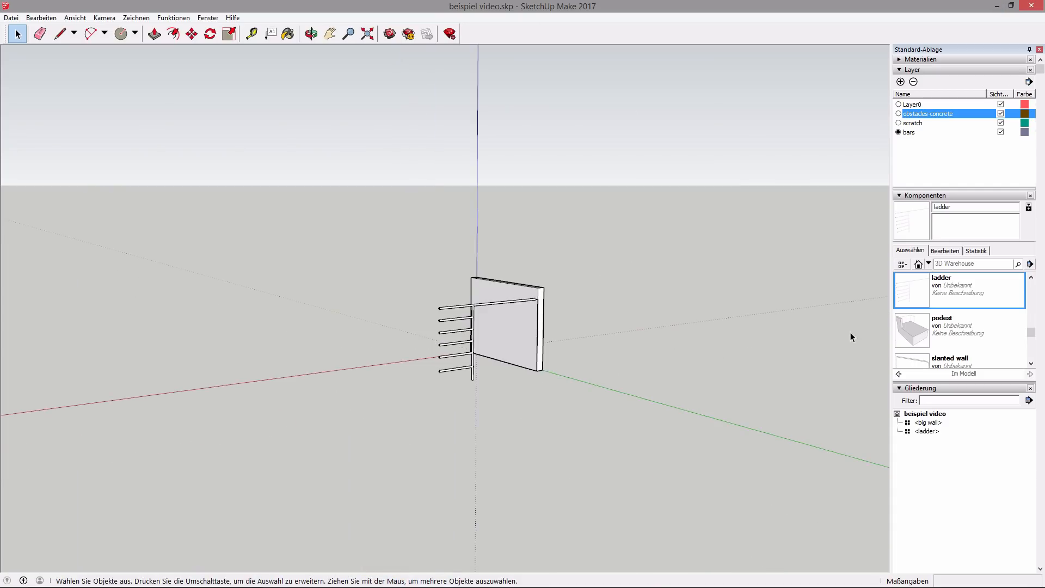
# - Place another big wall component in the open area beyond the ladder's free end
pyautogui.scroll(3, 984, 325)
pyautogui.scroll(4, 989, 325)
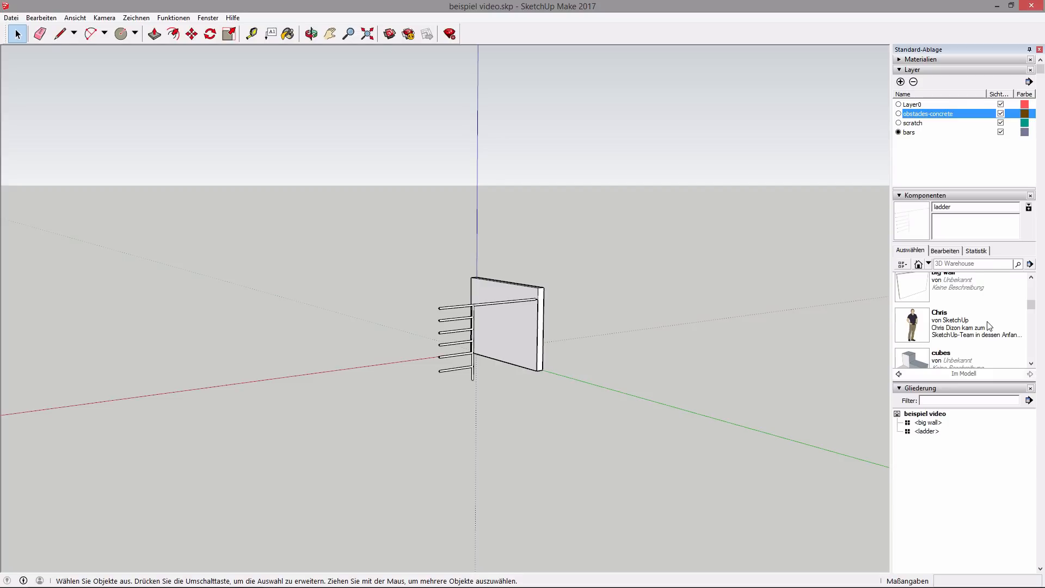
pyautogui.moveTo(912, 348); pyautogui.dragTo(370, 419)
pyautogui.moveTo(419, 397); pyautogui.dragTo(447, 398, button='middle')
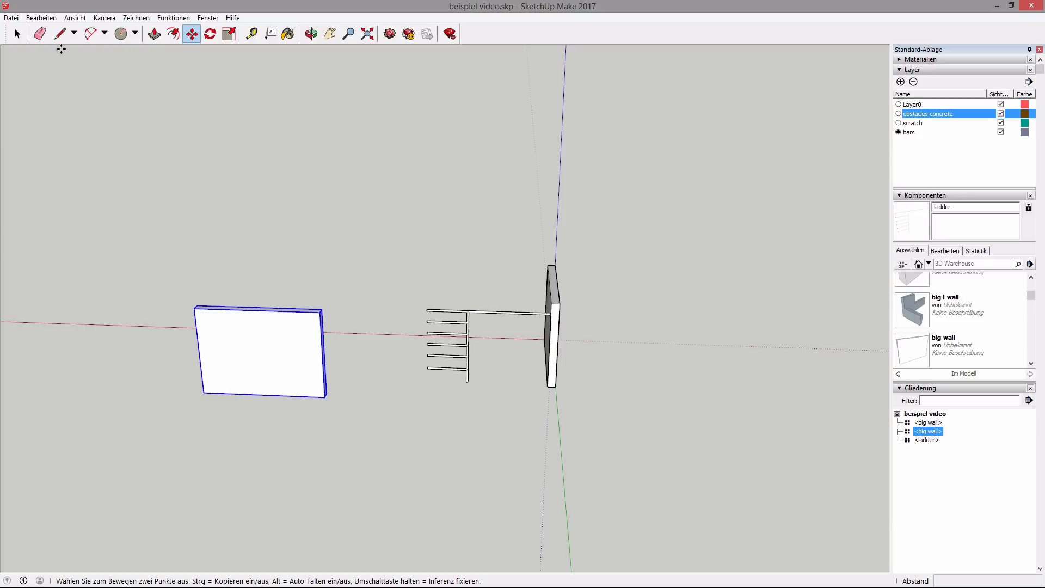
pyautogui.moveTo(394, 424); pyautogui.dragTo(577, 318, button='middle')
pyautogui.press('m')
pyautogui.scroll(3, 435, 312)
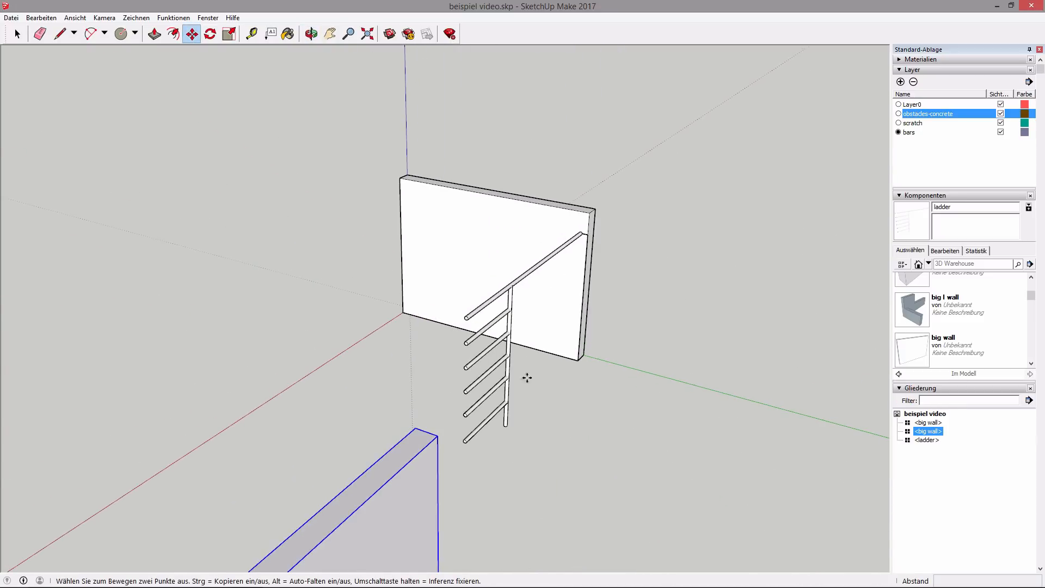
# - Measure the thickness of the newly placed big wall at its upper edge
pyautogui.moveTo(525, 376); pyautogui.dragTo(11, 443, button='middle')
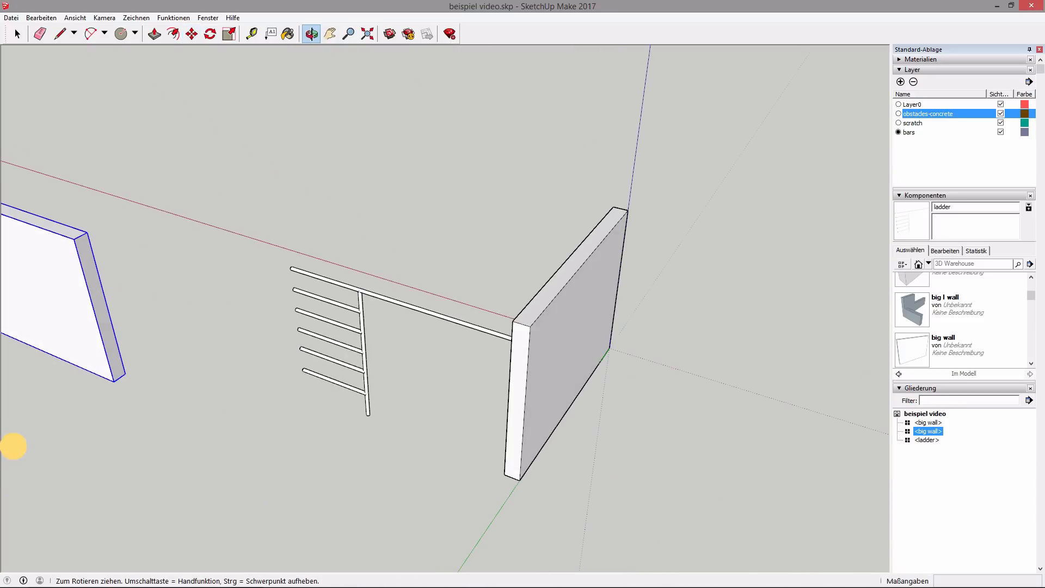
pyautogui.click(251, 34)
pyautogui.click(85, 230)
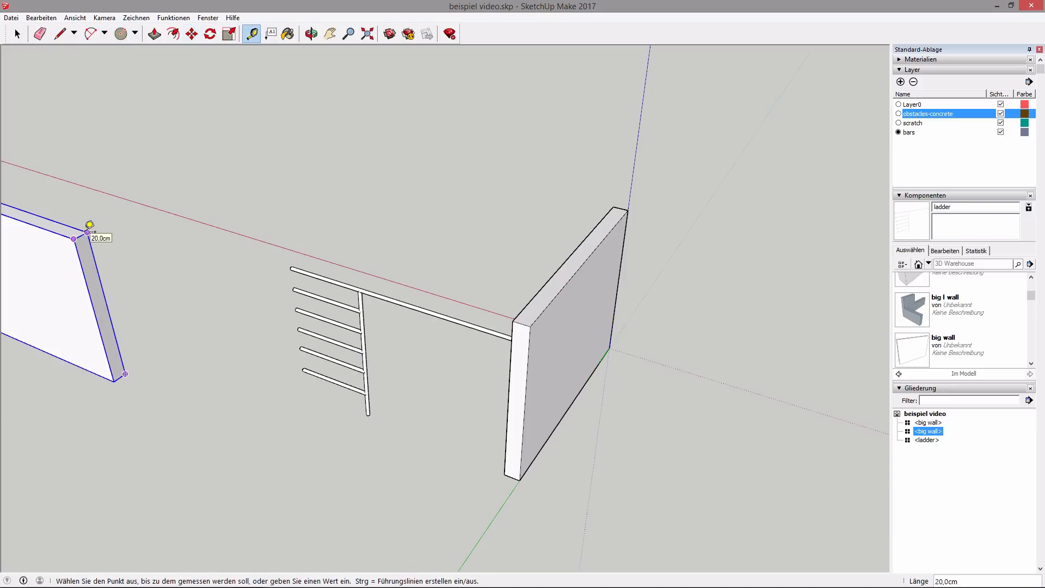
pyautogui.press('Escape')
# - Set scratch as the active layer and delete the newly placed big wall
pyautogui.click(59, 34)
pyautogui.click(905, 123)
pyautogui.click(899, 123)
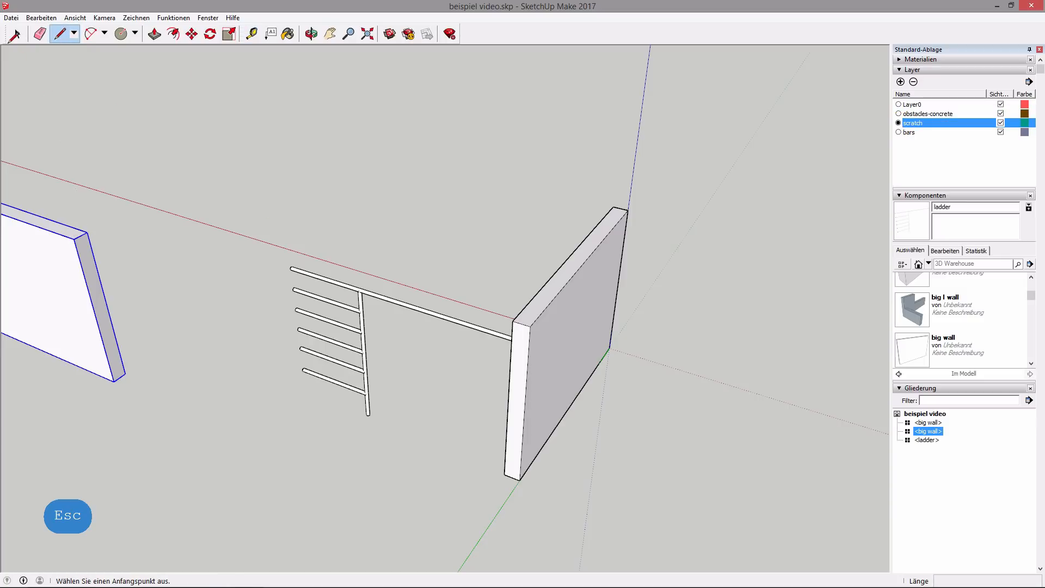
pyautogui.click(14, 39)
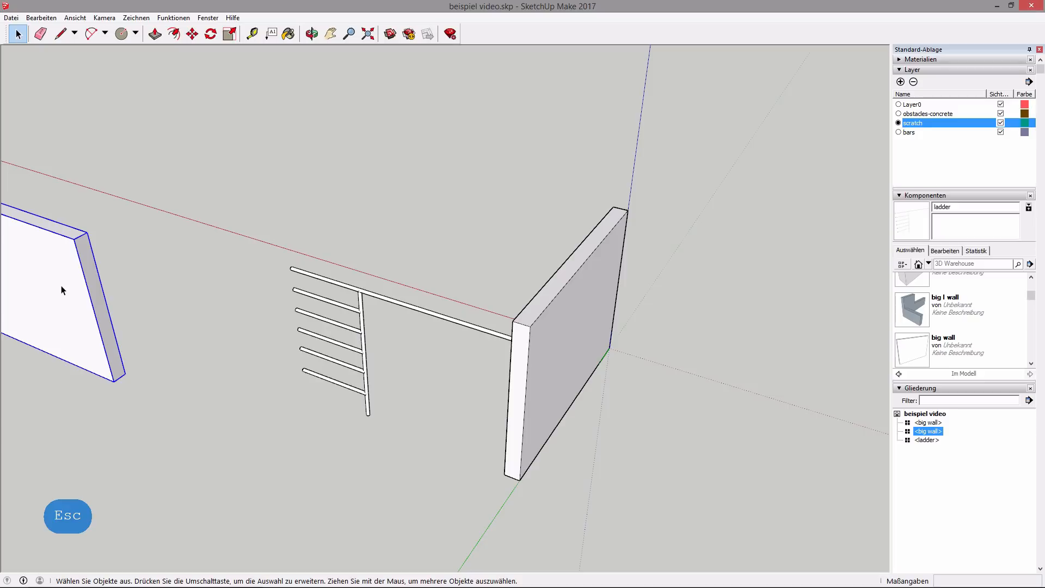
pyautogui.press('Delete')
# - Make obstacles-concrete the active layer and place a second big wall beyond the ladder's free end
pyautogui.click(899, 114)
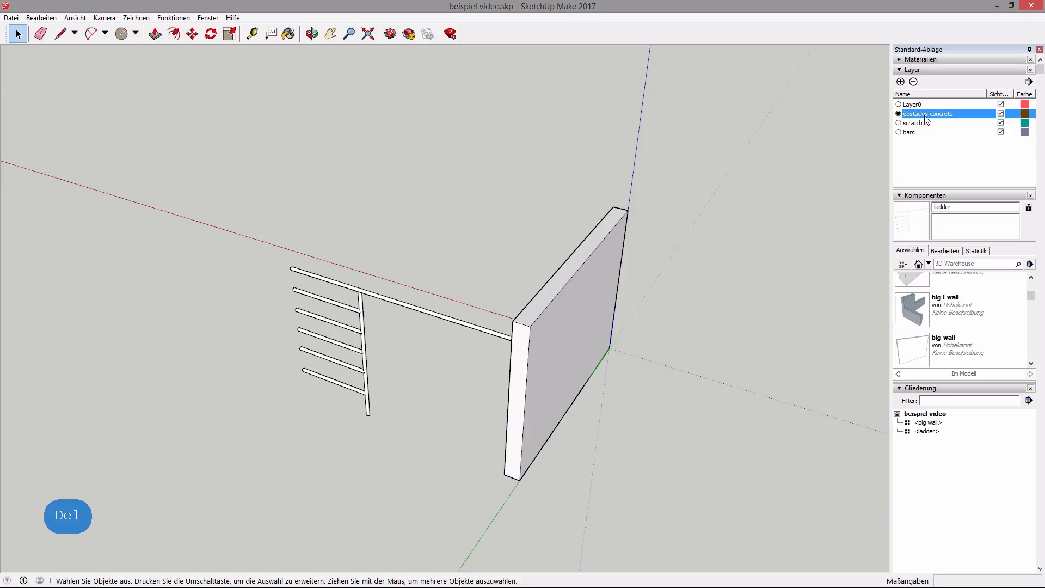
pyautogui.click(940, 352)
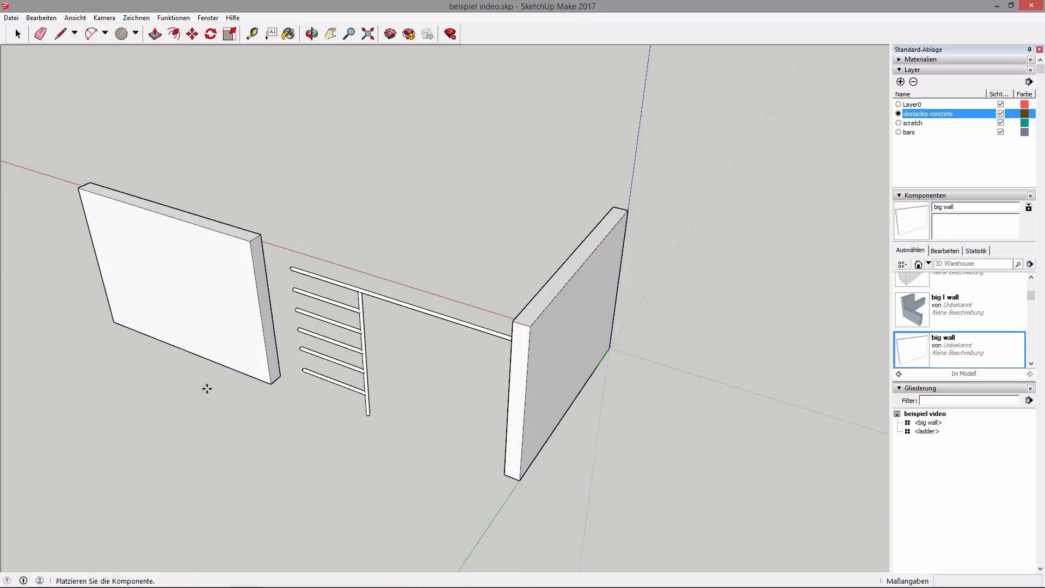
pyautogui.click(207, 359)
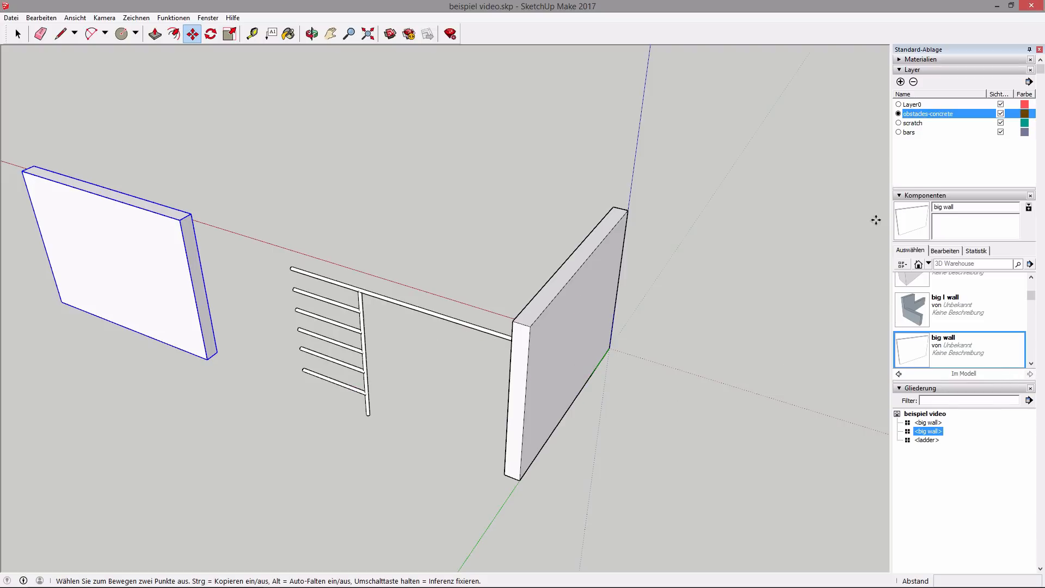
# - On the scratch layer, draw a 10 cm guide line along the green axis from the center of the ladder's top bar end
pyautogui.click(899, 123)
pyautogui.click(60, 34)
pyautogui.moveTo(229, 208); pyautogui.dragTo(920, 106, button='middle')
pyautogui.scroll(4, 541, 285)
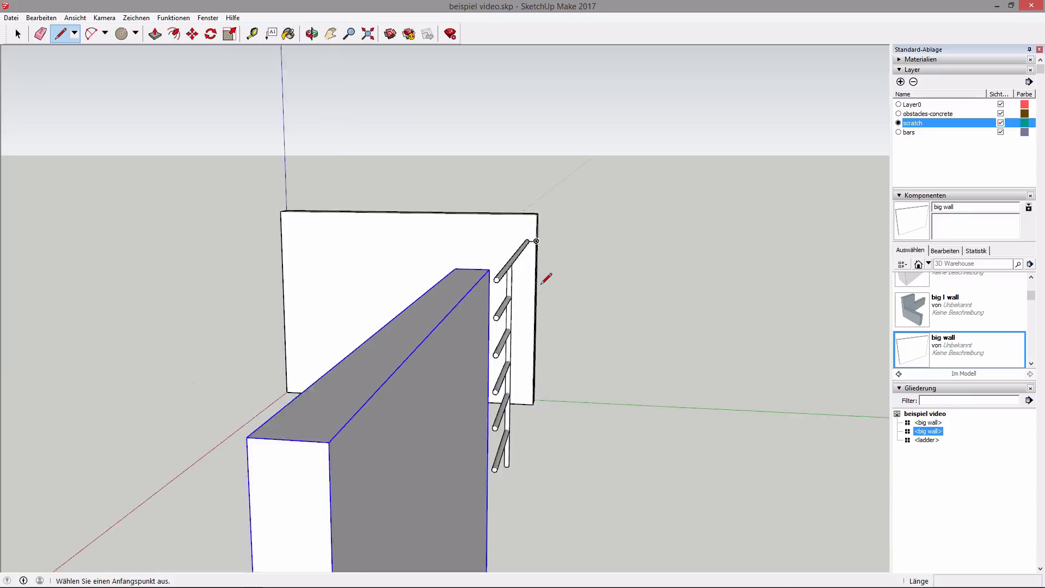
pyautogui.scroll(-1, 442, 286)
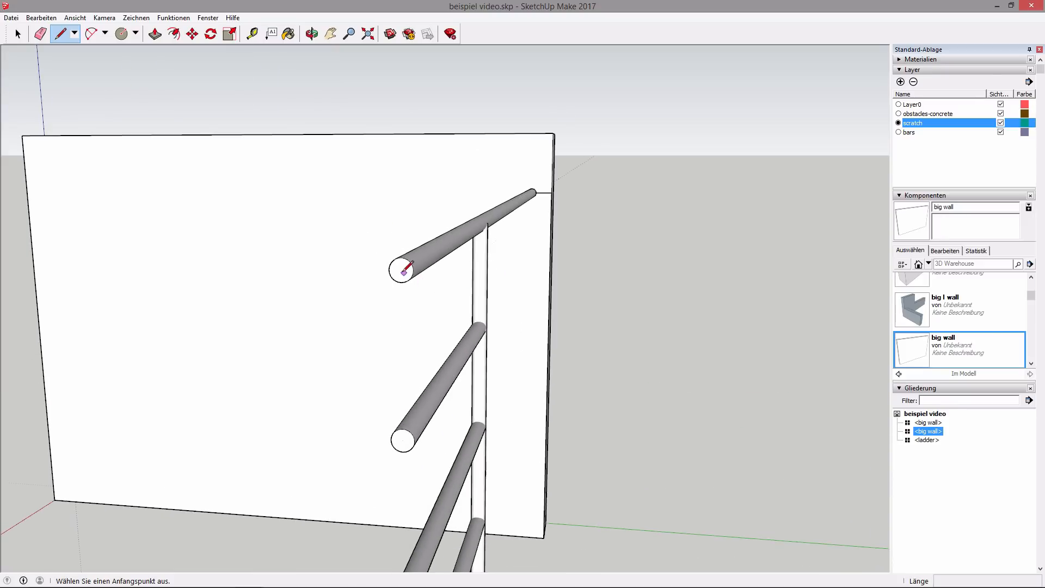
pyautogui.click(401, 269)
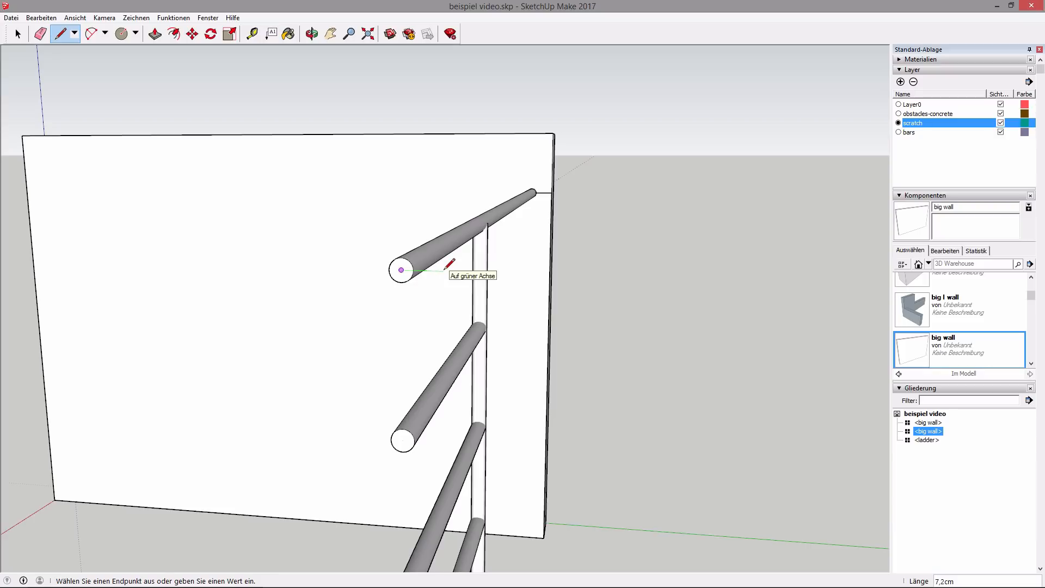
pyautogui.write('10')
pyautogui.press('Return')
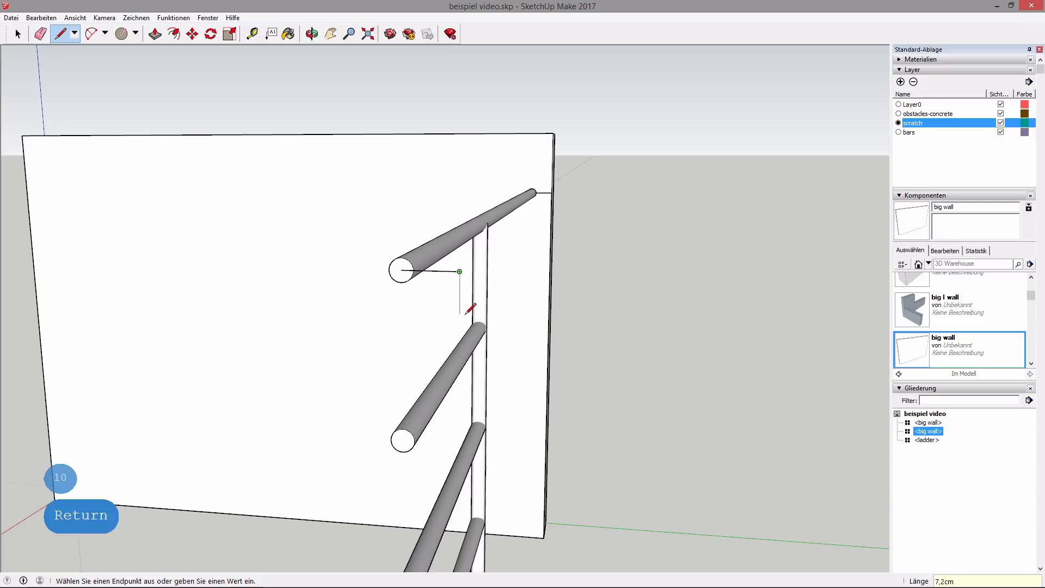
# - Continue the guide line 190 cm straight down along the blue axis and end it there
pyautogui.press('Up')
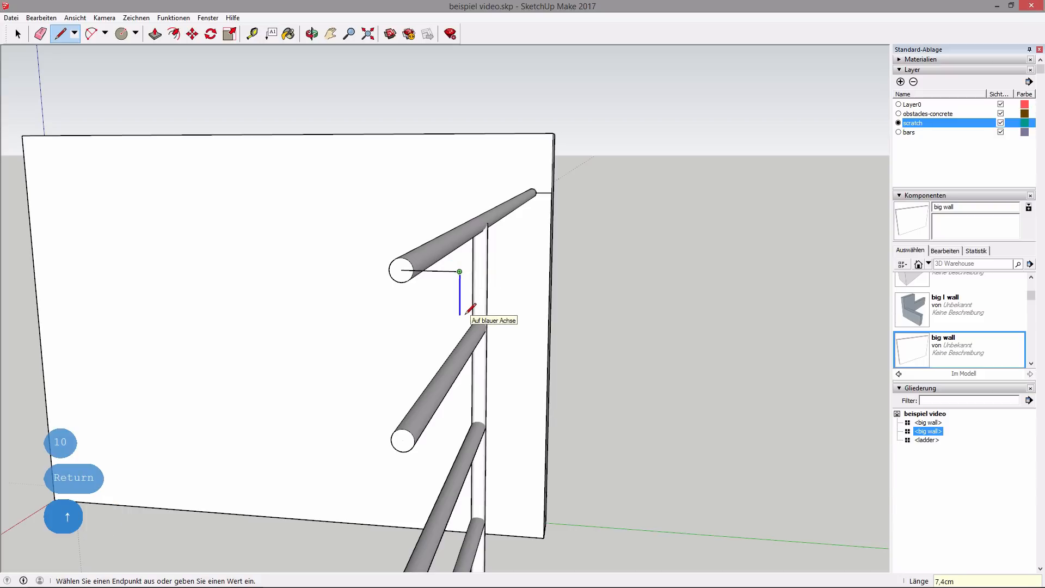
pyautogui.write('190')
pyautogui.press('Return')
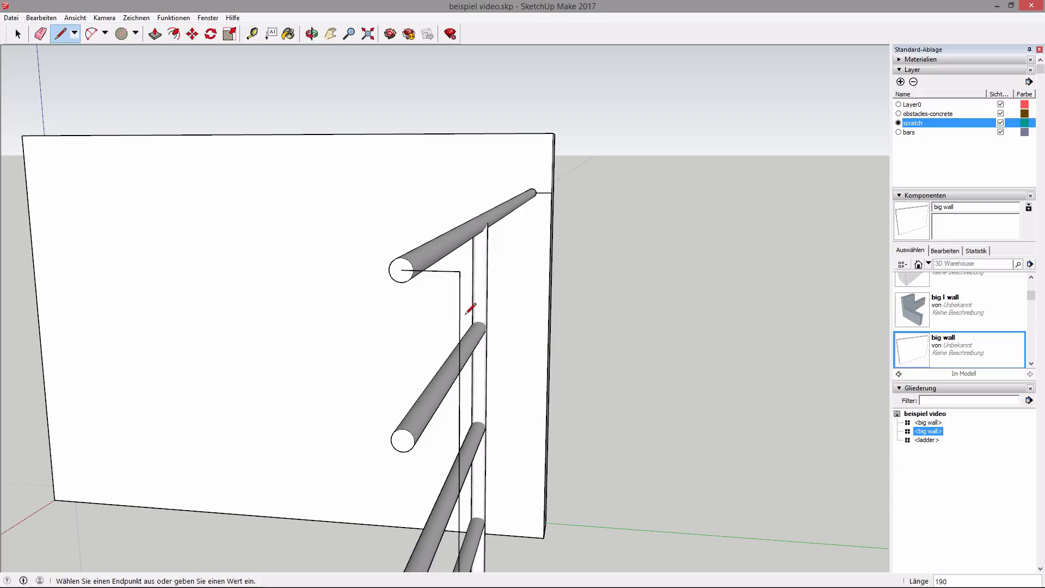
pyautogui.press('Return')
pyautogui.press('Return')
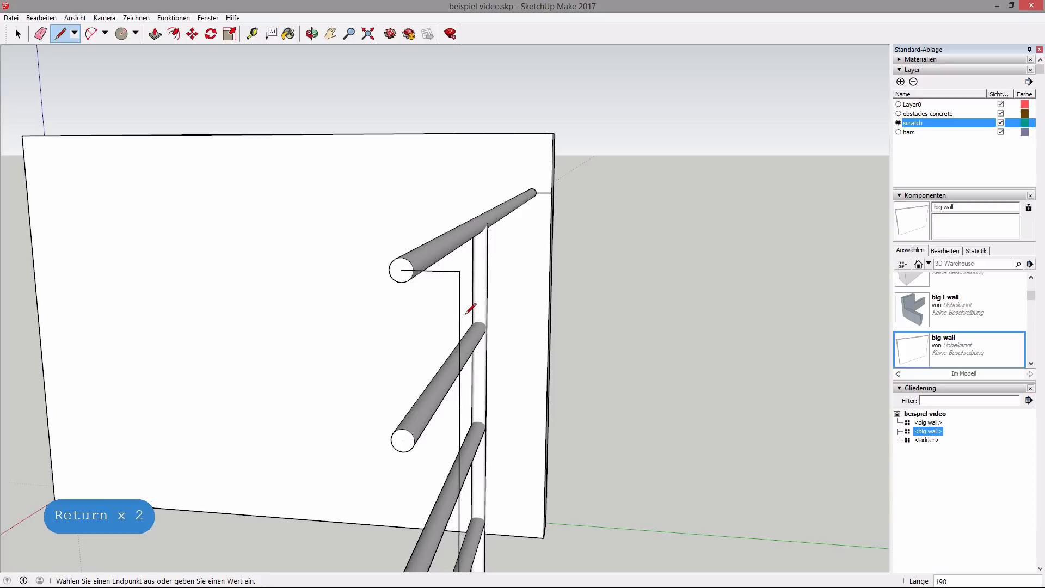
pyautogui.press('Escape')
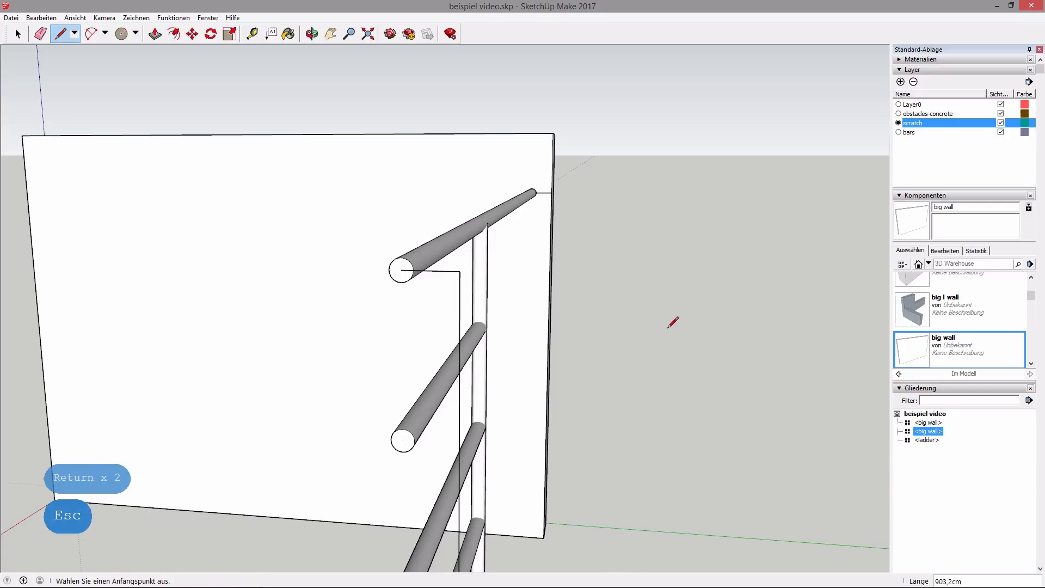
# - Reactivate the obstacles-concrete layer and move the second big wall by its lower corner onto the vertical guide line's bottom end
pyautogui.scroll(-2, 670, 324)
pyautogui.scroll(-4, 669, 326)
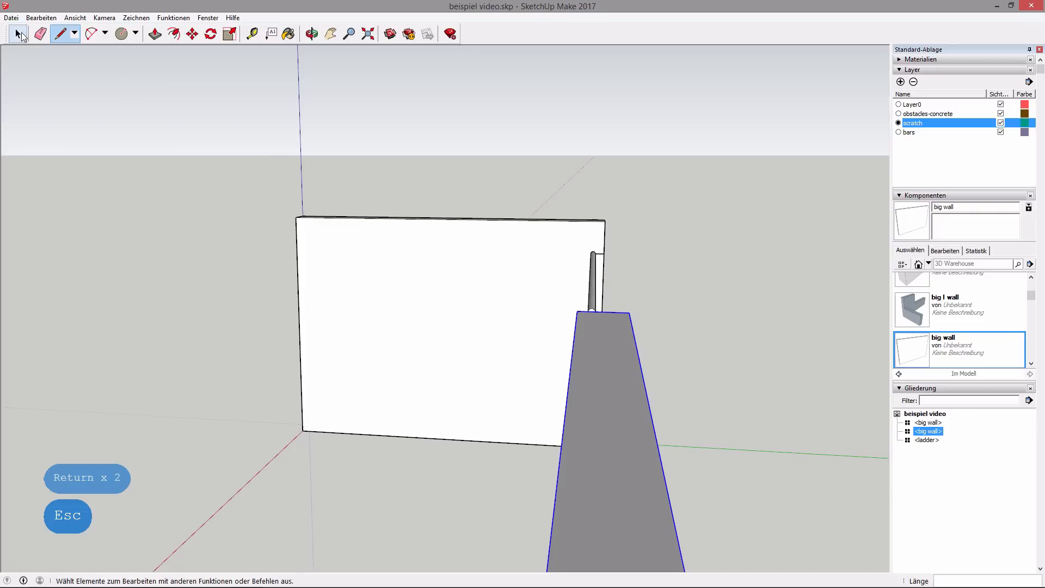
pyautogui.click(18, 34)
pyautogui.click(899, 114)
pyautogui.moveTo(349, 207); pyautogui.dragTo(262, 155, button='middle')
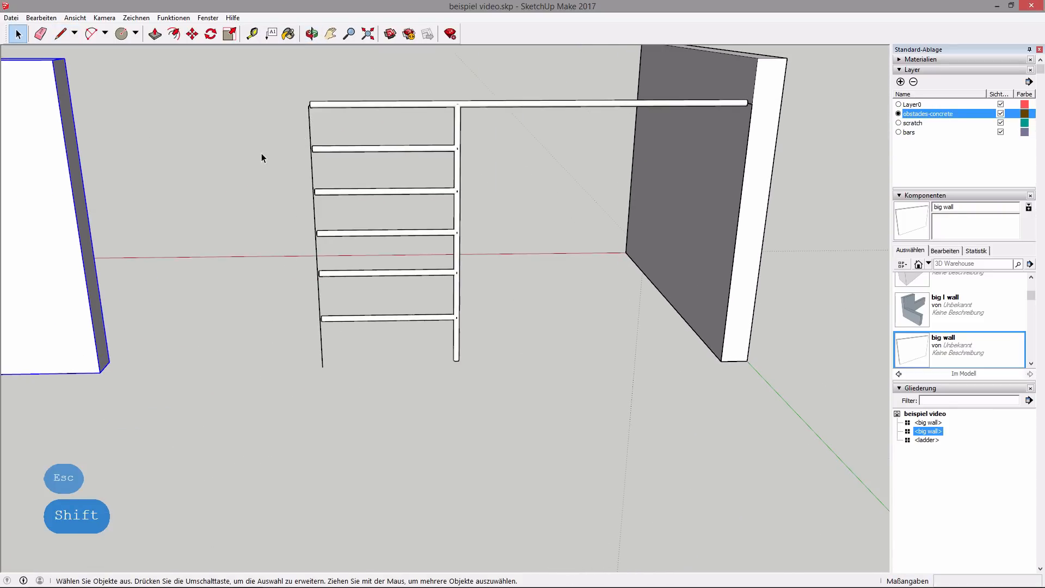
pyautogui.click(192, 34)
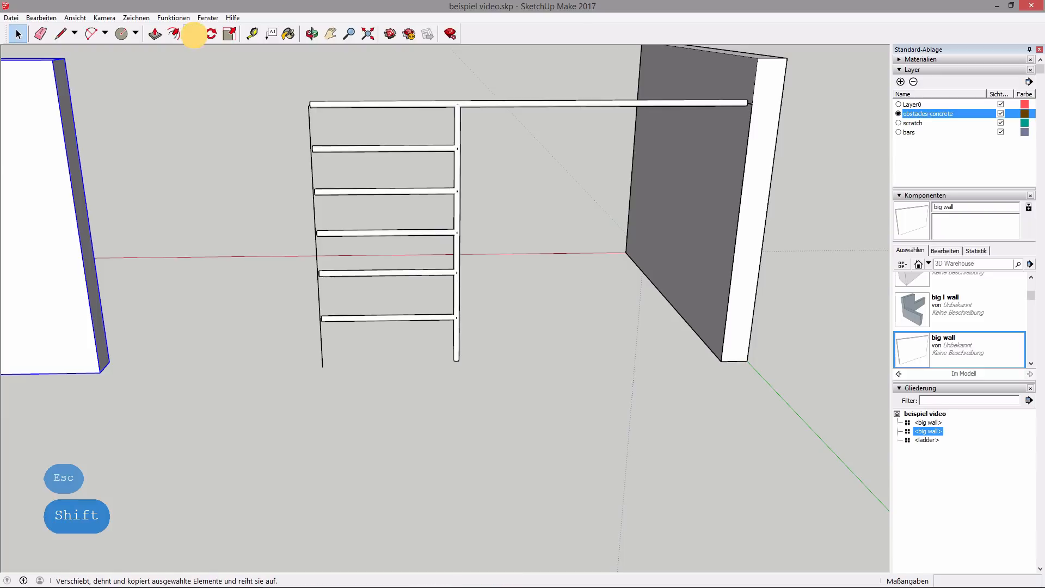
pyautogui.click(100, 374)
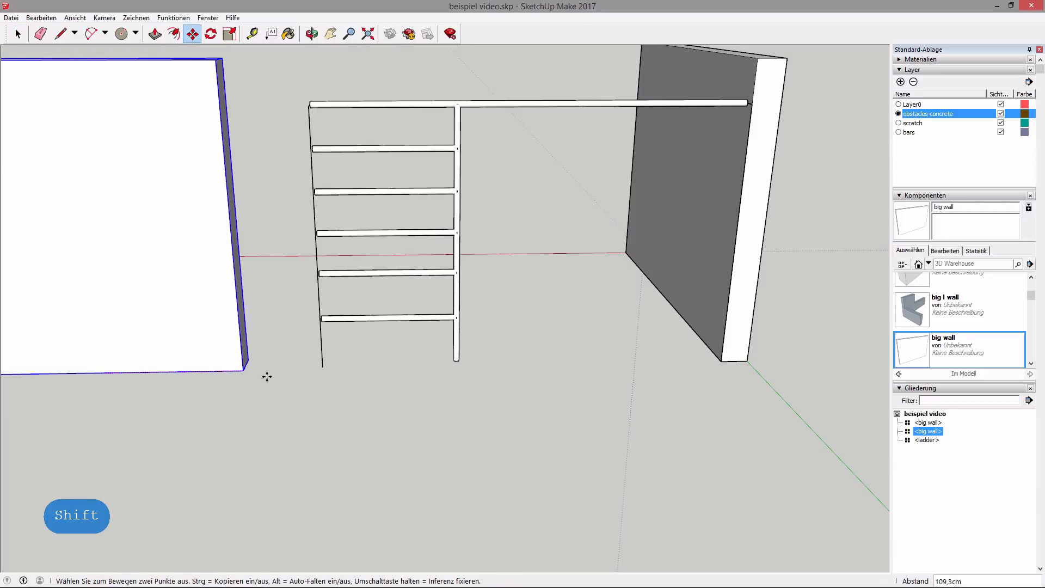
pyautogui.click(323, 367)
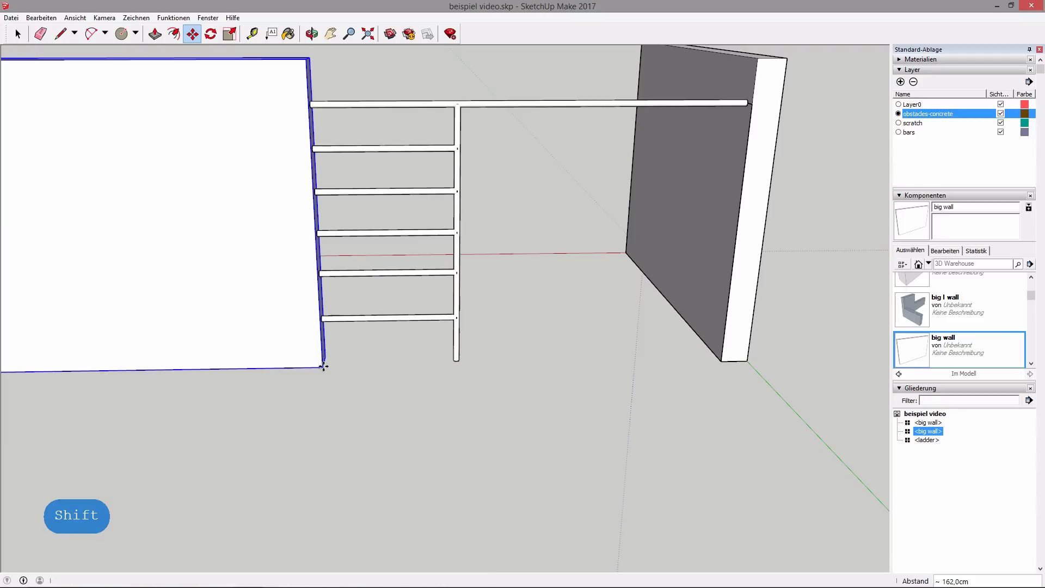
# - Check the placed wall and the reference image Offenbach-Entwurf_900x420.jpg, and look through the available components for the next obstacle
pyautogui.moveTo(529, 306); pyautogui.dragTo(346, 314, button='middle')
pyautogui.scroll(-2, 345, 314)
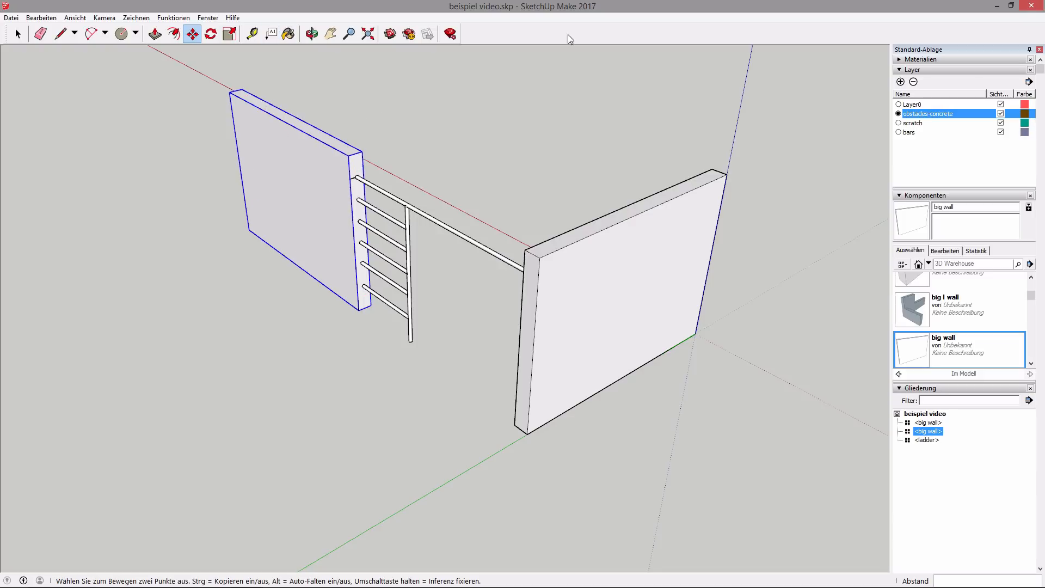
pyautogui.scroll(-2, 686, 261)
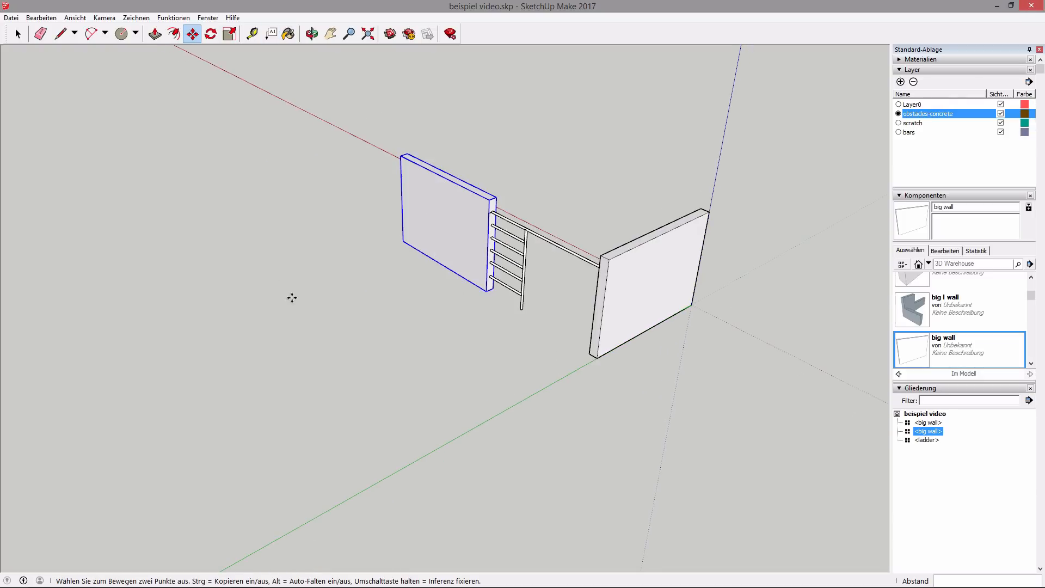
pyautogui.click(204, 577)
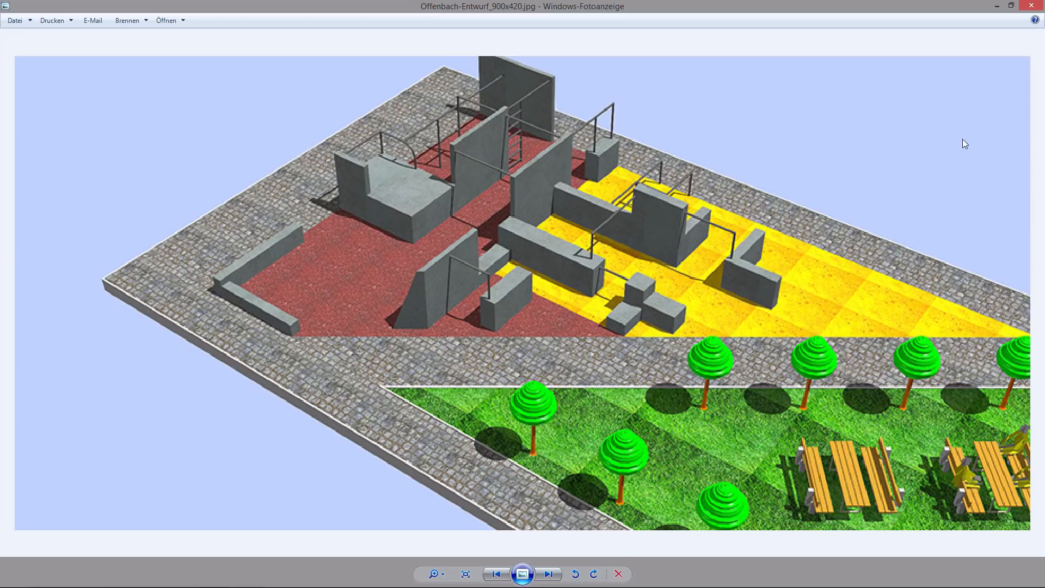
pyautogui.click(997, 6)
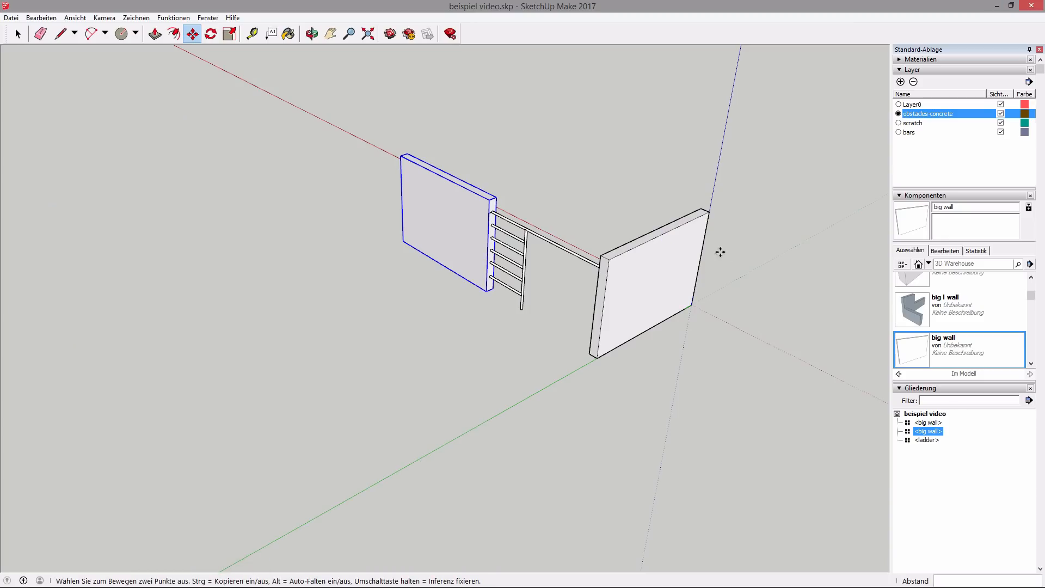
pyautogui.scroll(-6, 973, 314)
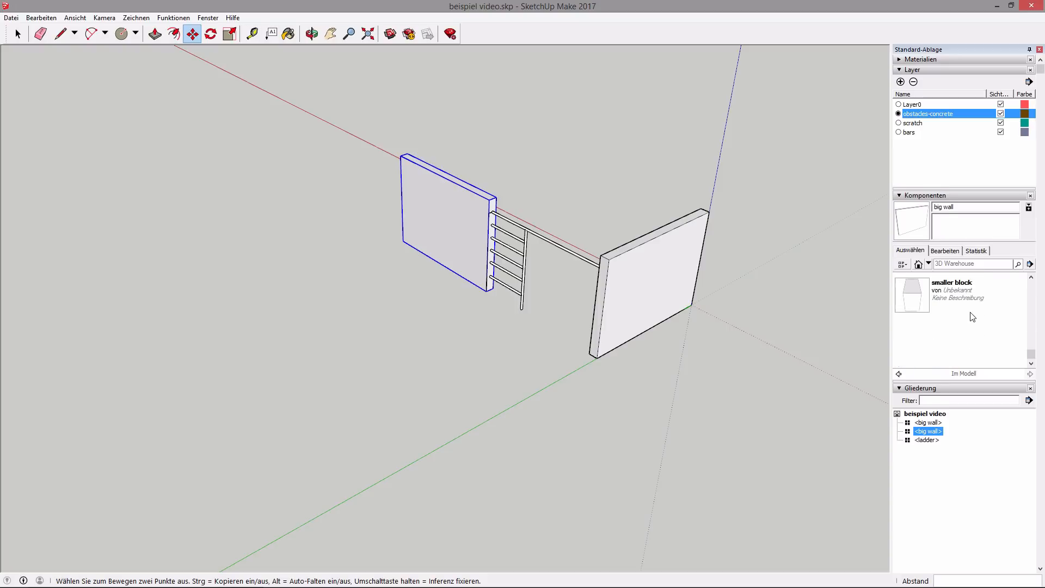
pyautogui.scroll(6, 971, 313)
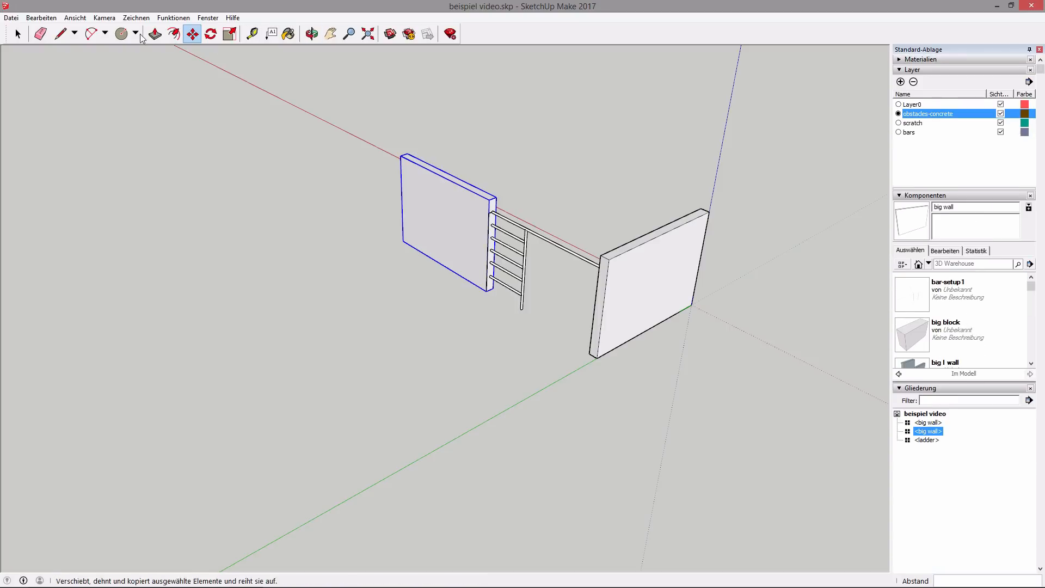
# - On the scratch layer, draw guide lines from the second wall's upper corner beside the ladder: 10 cm along the top edge and 10 cm down the face
pyautogui.click(60, 36)
pyautogui.scroll(4, 490, 214)
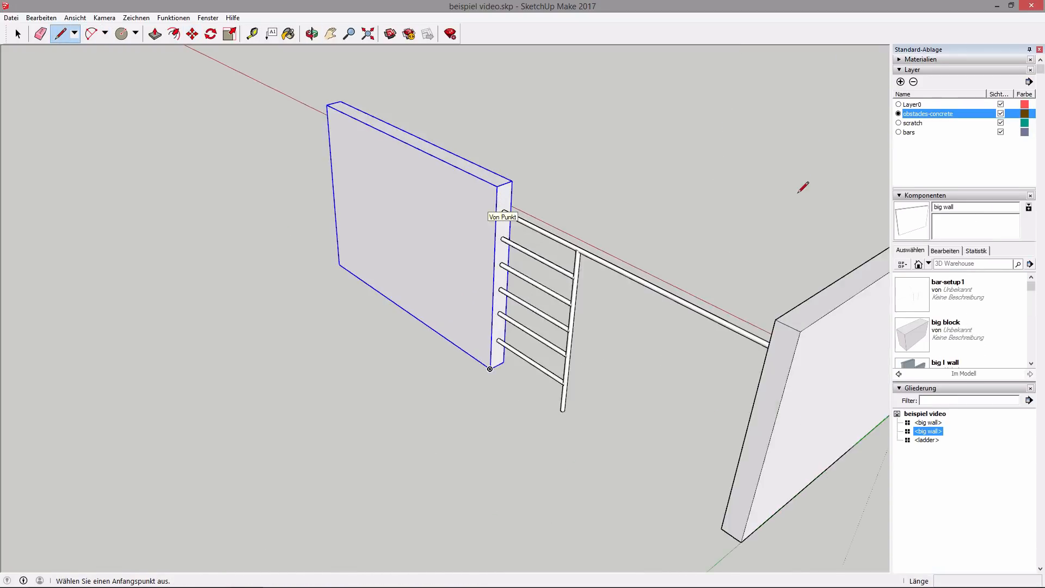
pyautogui.click(913, 123)
pyautogui.click(899, 124)
pyautogui.moveTo(468, 173)
pyautogui.mouseDown(button='middle')
pyautogui.moveTo(629, 168)
pyautogui.moveTo(460, 172)
pyautogui.mouseUp(button='middle')
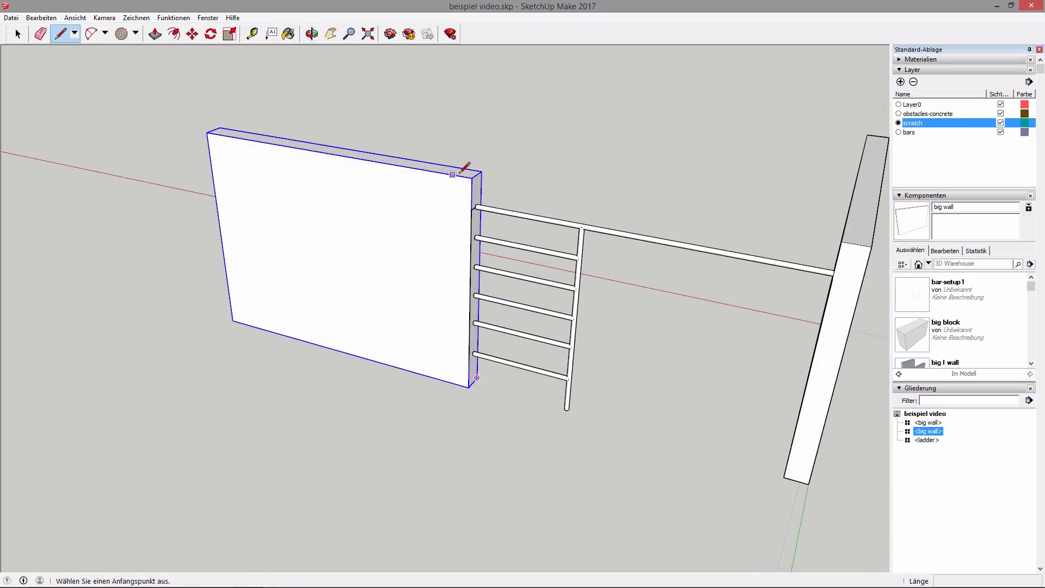
pyautogui.click(473, 178)
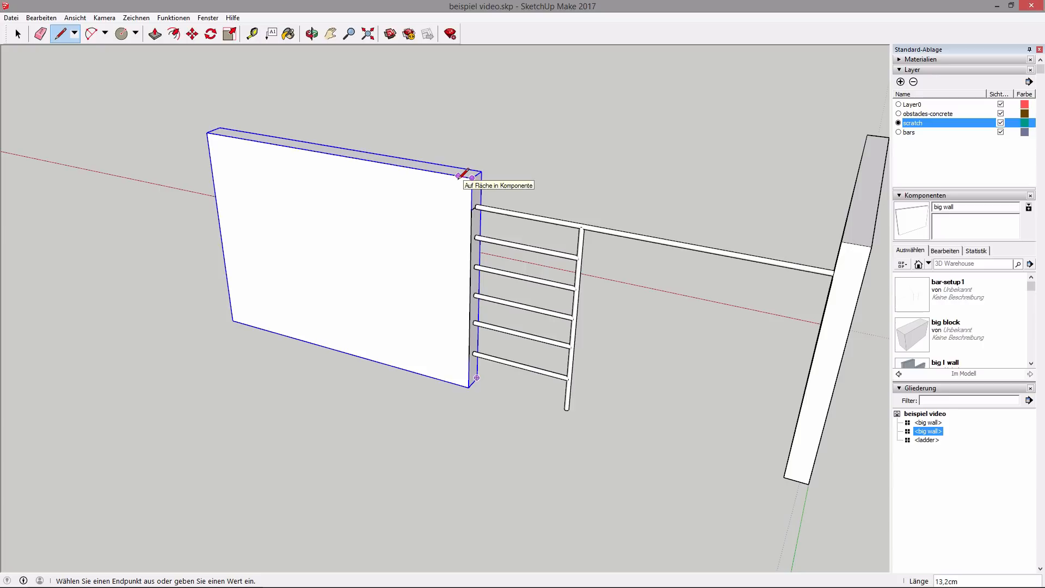
pyautogui.write('10')
pyautogui.press('Return')
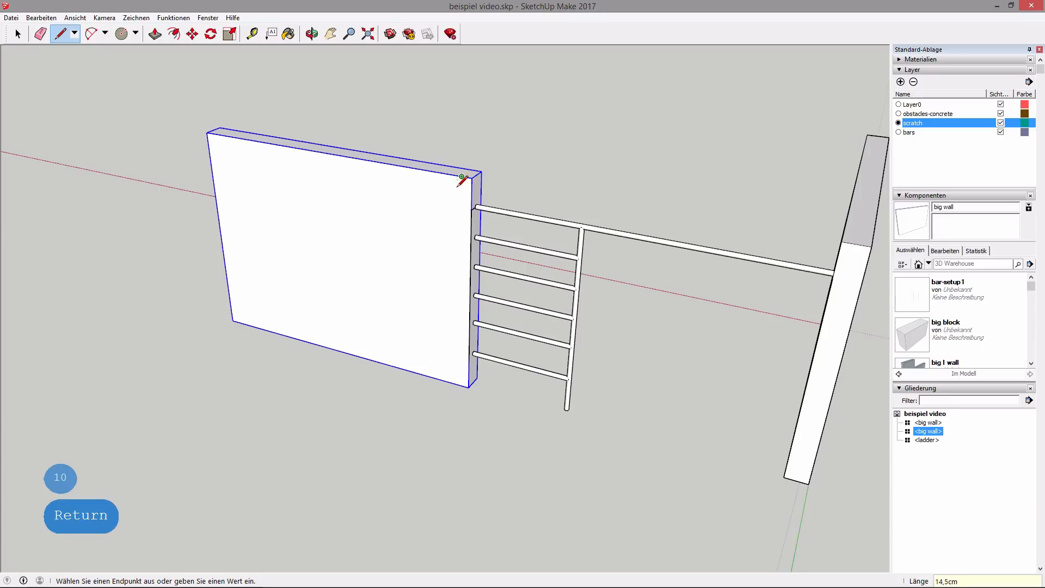
pyautogui.write('10')
pyautogui.press('Return')
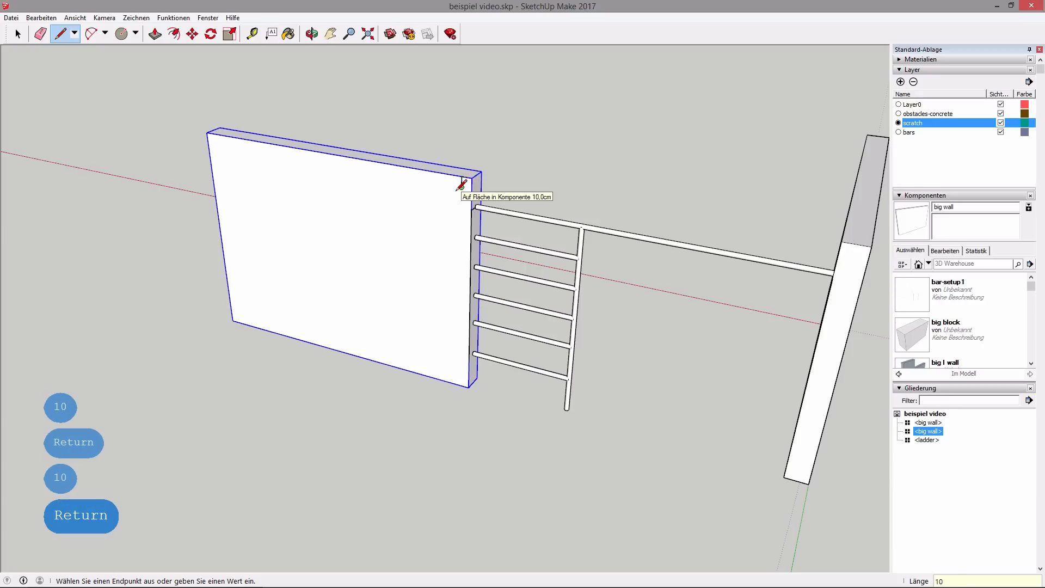
pyautogui.press('Escape')
# - On the bars layer, draw a circle of 2.1 cm radius centred on the lower end of the second wall's short guide line
pyautogui.click(135, 33)
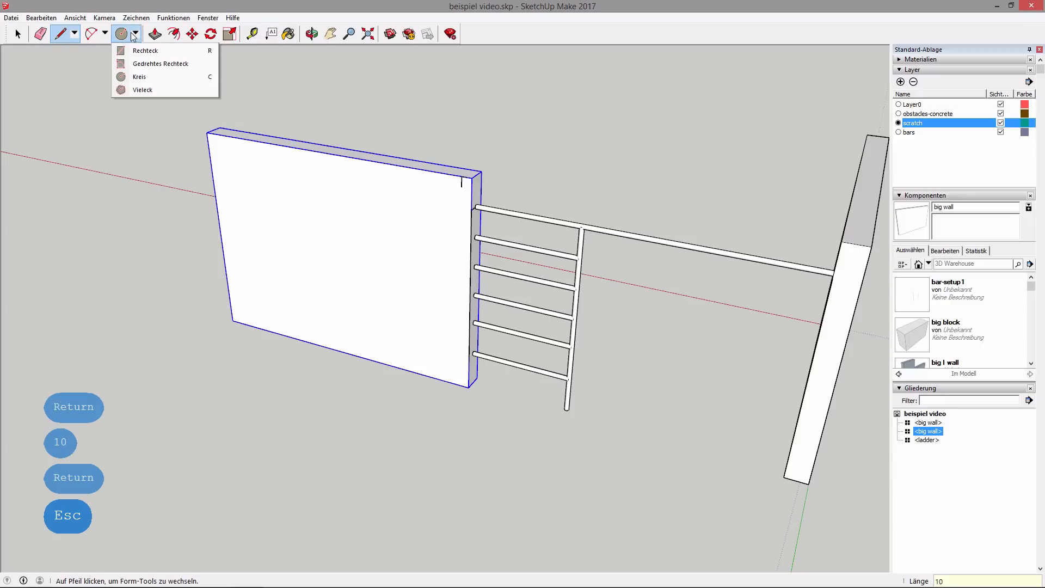
pyautogui.click(140, 76)
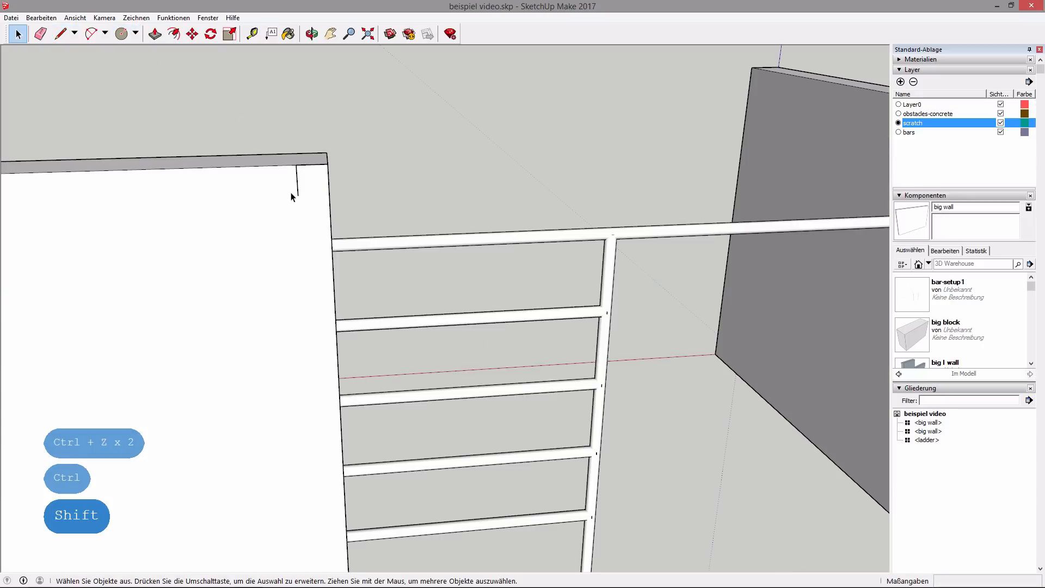
pyautogui.moveTo(377, 217); pyautogui.dragTo(179, 239, button='middle')
pyautogui.moveTo(236, 214); pyautogui.dragTo(371, 211, button='middle')
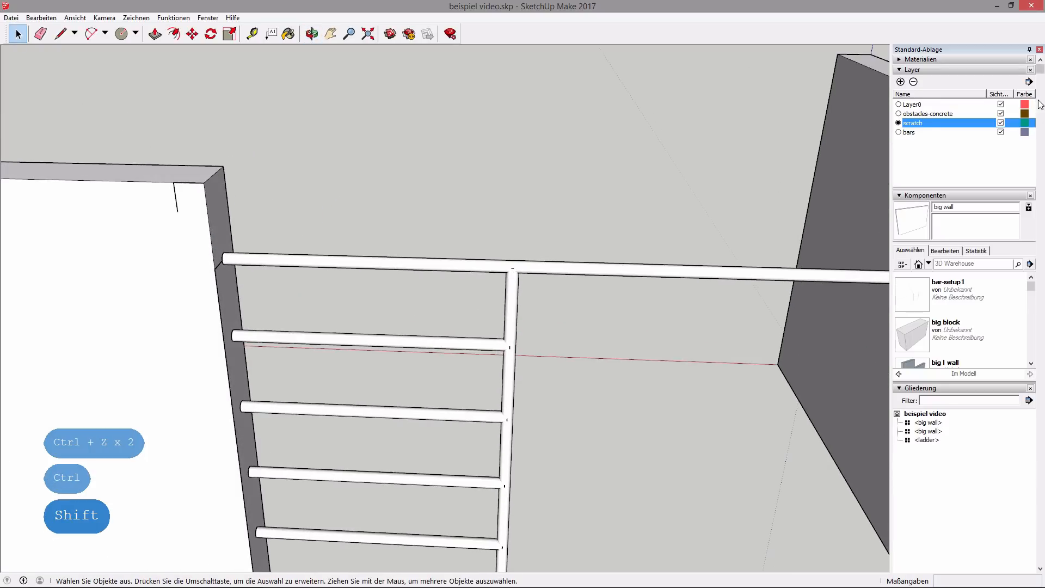
pyautogui.click(898, 133)
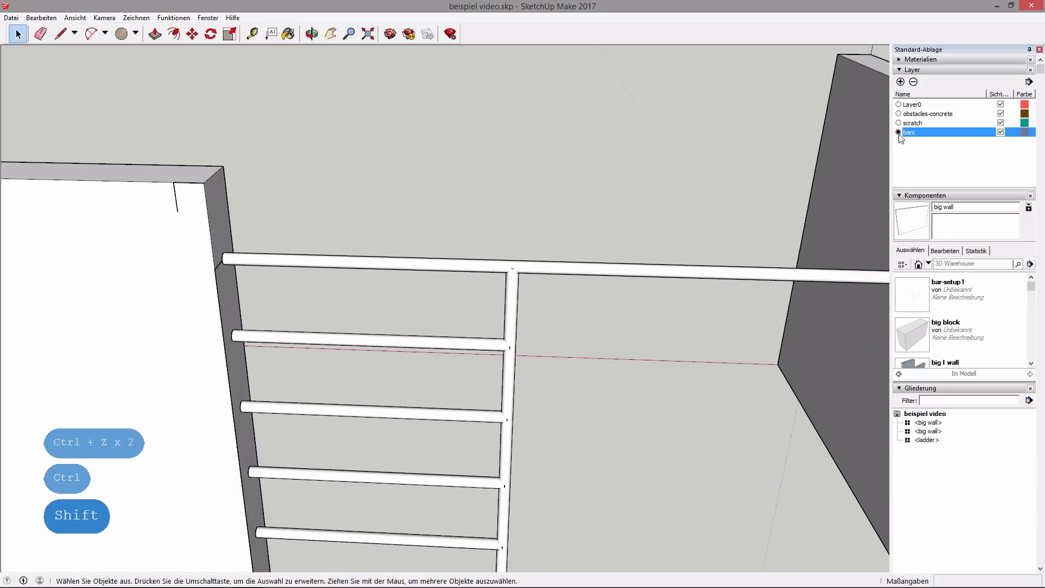
pyautogui.click(121, 34)
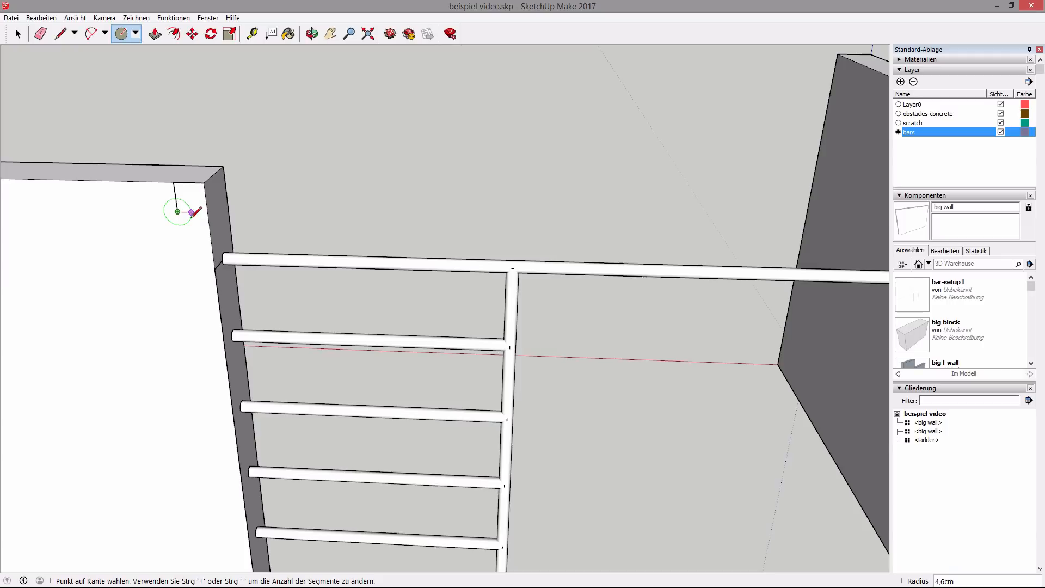
pyautogui.write('2,1')
pyautogui.press('Return')
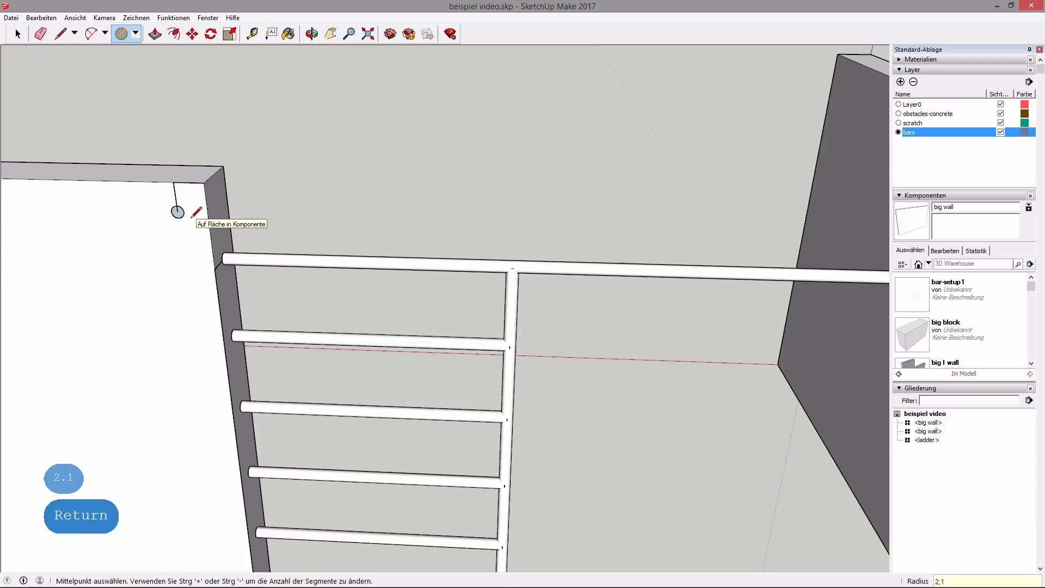
# - Extrude the circle 200 cm outward from the wall face with Push/Pull to form a bar
pyautogui.press('p')
pyautogui.click(178, 213)
pyautogui.write('200')
pyautogui.press('Return')
pyautogui.scroll(-5, 137, 289)
pyautogui.keyDown('shift'); pyautogui.moveTo(136, 301); pyautogui.dragTo(267, 275, button='middle'); pyautogui.keyUp('shift')
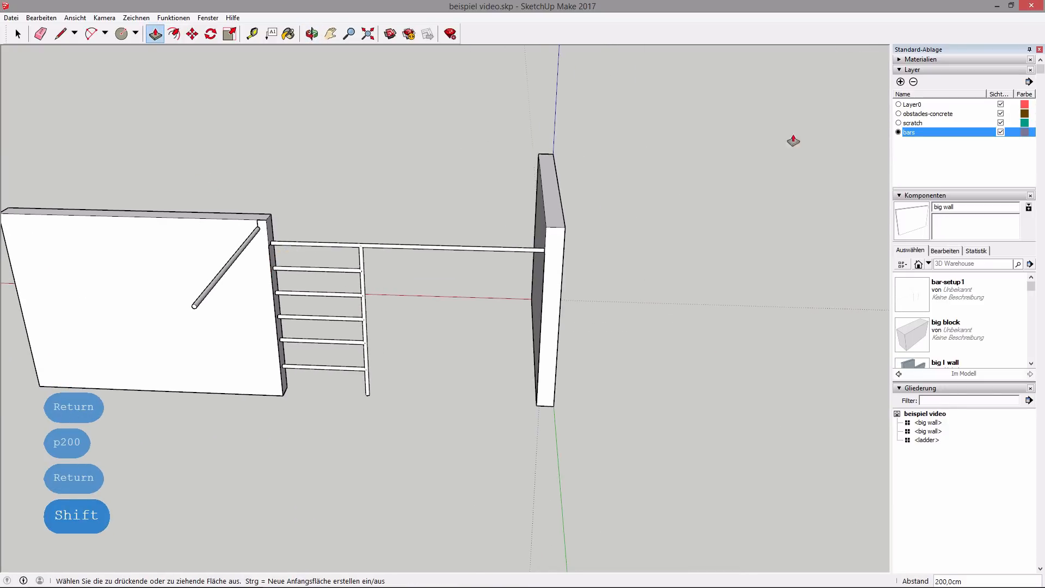
# - On the scratch layer, draw a line from the top of the new bar's free end face to its centre
pyautogui.click(899, 123)
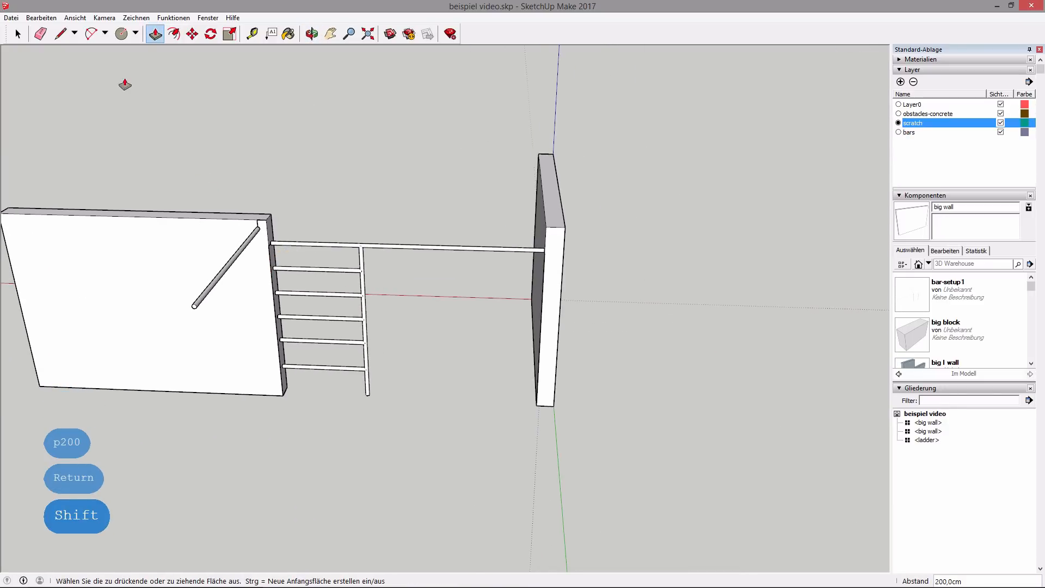
pyautogui.press('l')
pyautogui.moveTo(215, 282)
pyautogui.mouseDown(button='middle')
pyautogui.moveTo(285, 240)
pyautogui.moveTo(240, 264)
pyautogui.mouseUp(button='middle')
pyautogui.scroll(4, 238, 266)
pyautogui.keyDown('shift'); pyautogui.moveTo(253, 308); pyautogui.dragTo(272, 300, button='middle'); pyautogui.keyUp('shift')
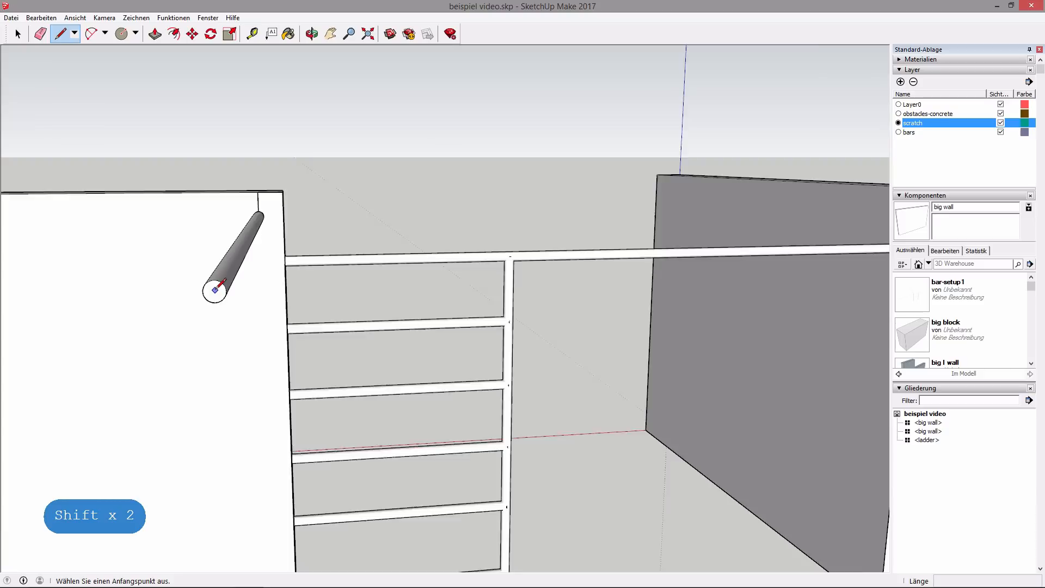
pyautogui.moveTo(218, 286)
pyautogui.mouseDown(button='middle')
pyautogui.moveTo(239, 280)
pyautogui.moveTo(223, 291)
pyautogui.mouseUp(button='middle')
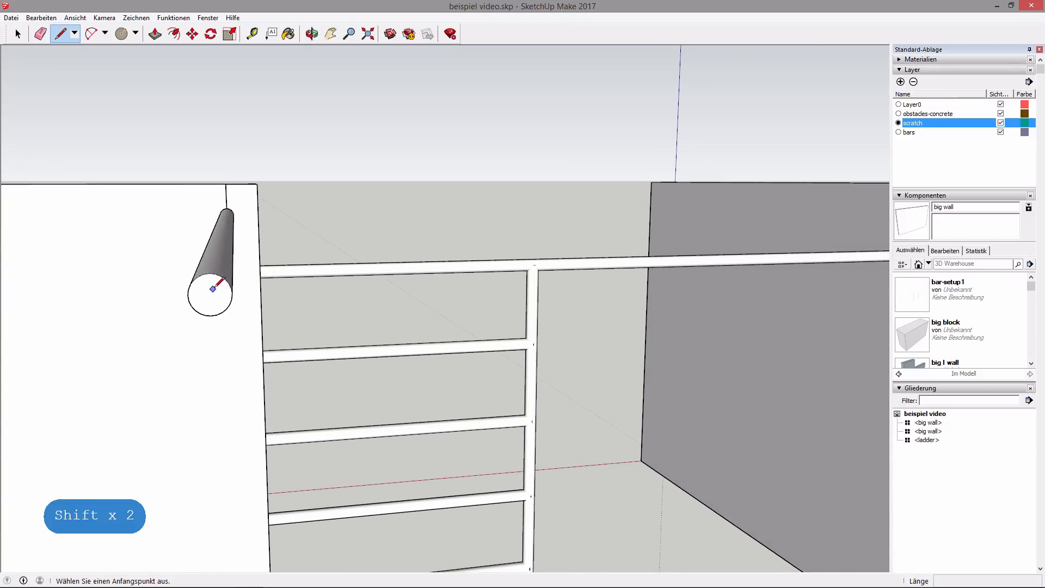
pyautogui.scroll(2, 213, 288)
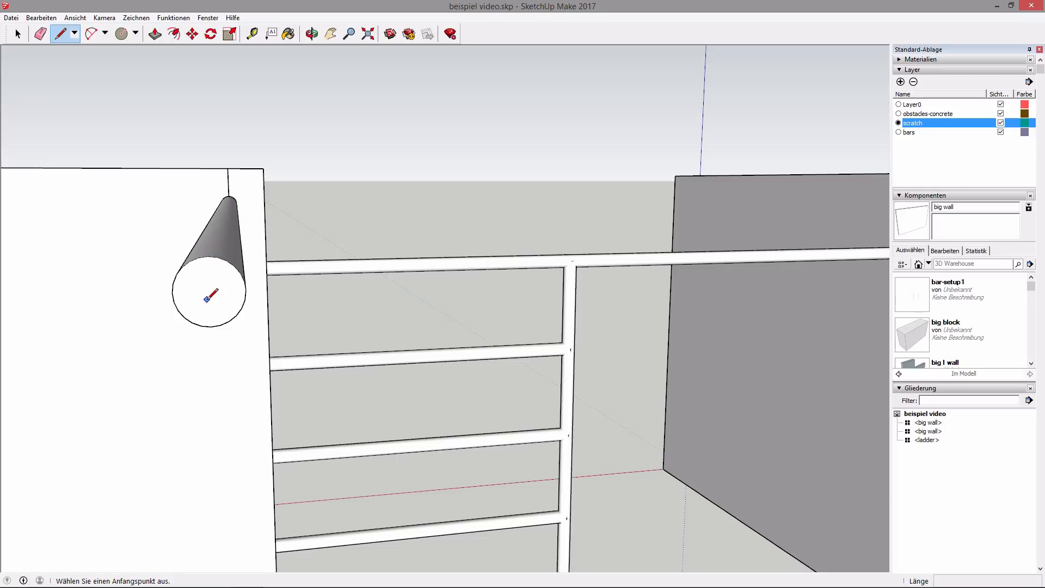
pyautogui.click(208, 256)
pyautogui.click(209, 291)
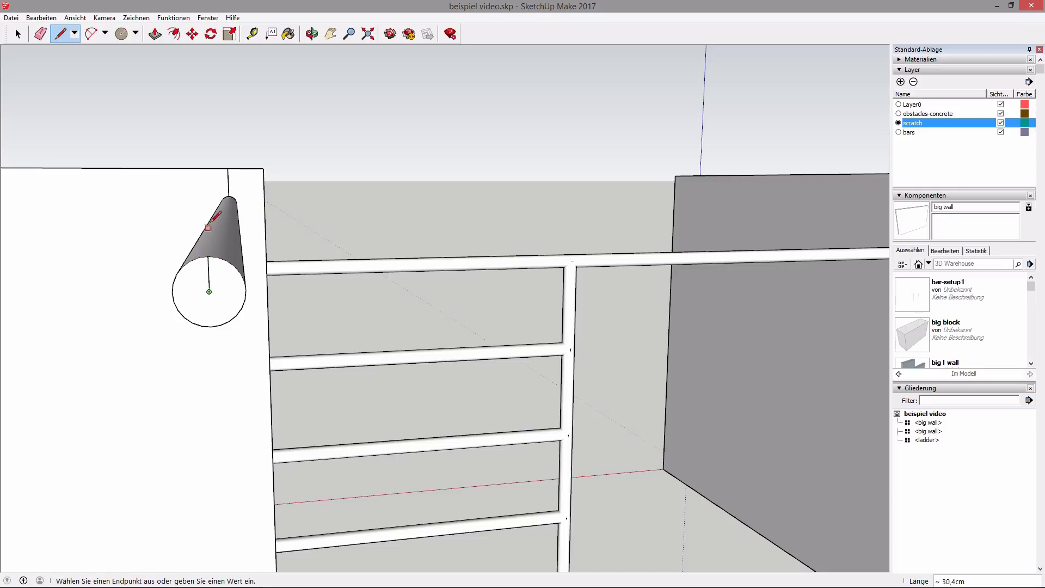
# - From the centre of the bar's end, draw guide lines 10 cm up along the blue axis and 10 cm along the red axis
pyautogui.press('Up')
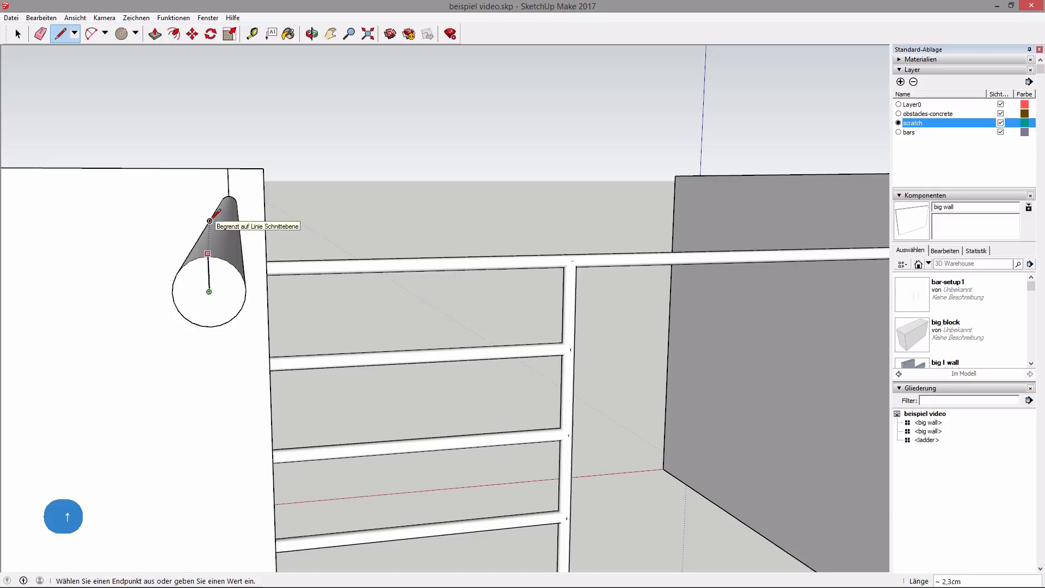
pyautogui.write('10')
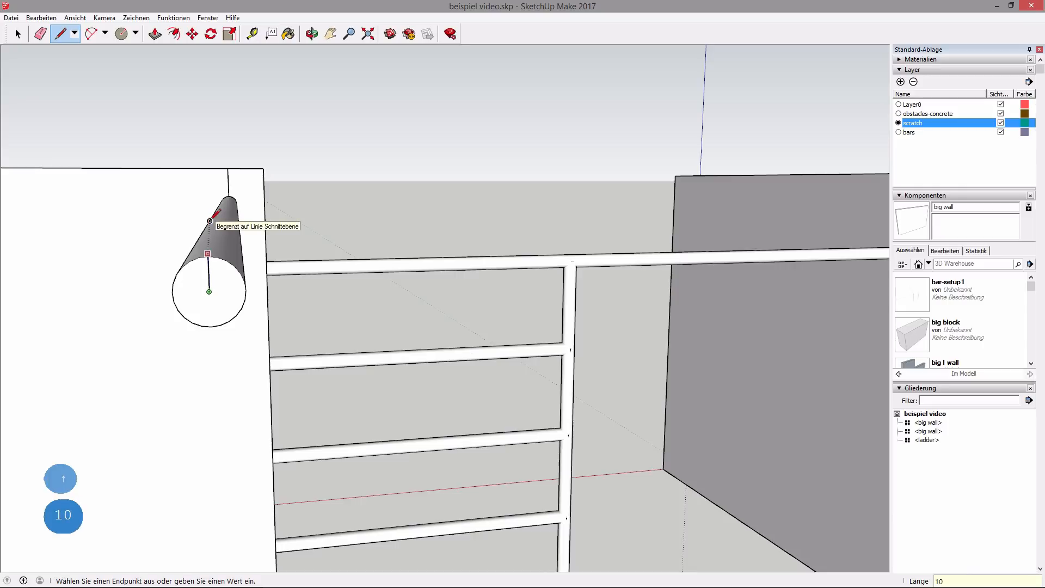
pyautogui.press('Return')
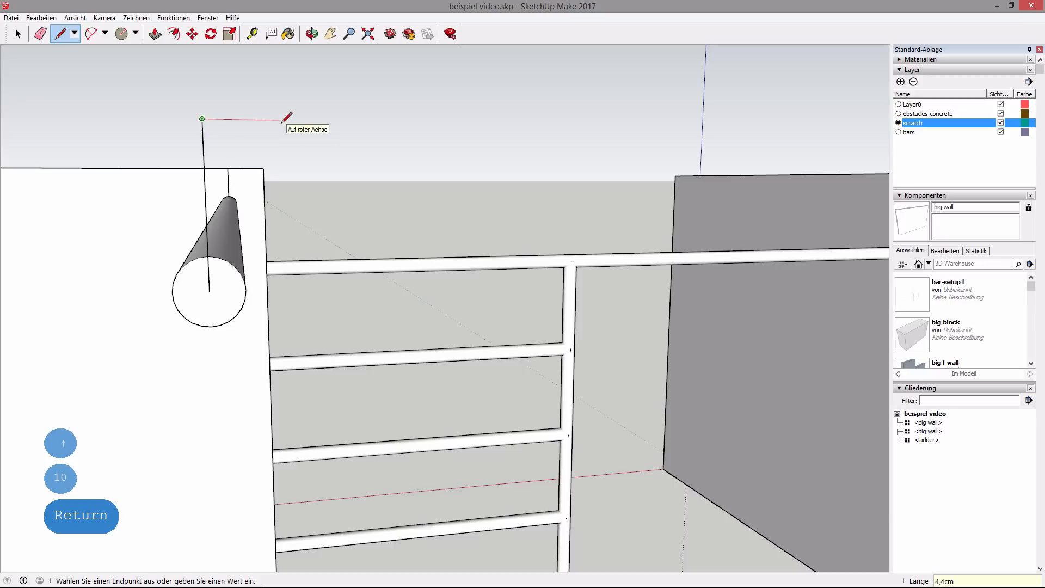
pyautogui.write('10')
pyautogui.press('Return')
pyautogui.moveTo(273, 110); pyautogui.dragTo(304, 192, button='middle')
pyautogui.press('Escape')
pyautogui.scroll(-5, 272, 285)
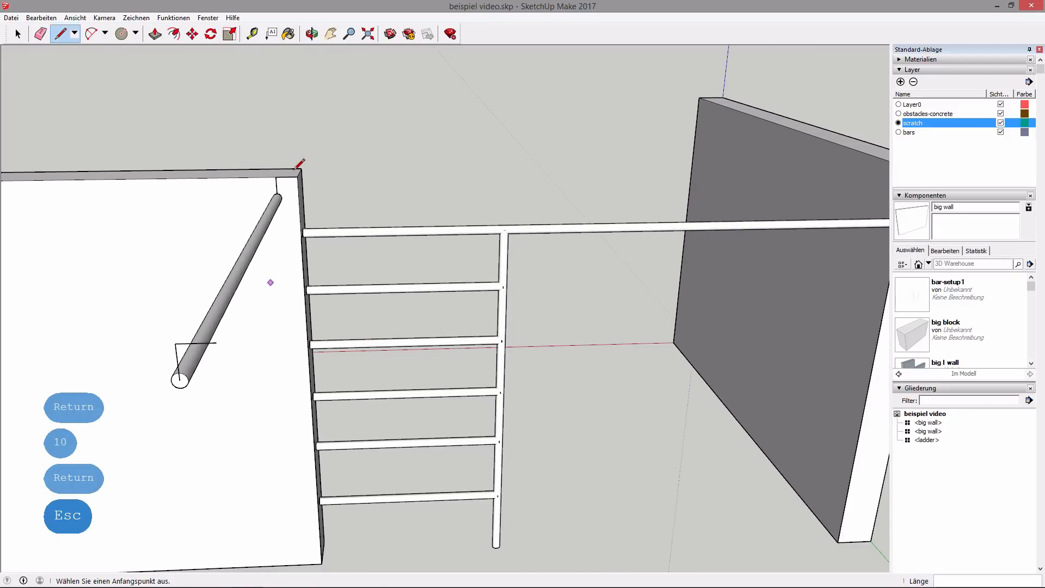
# - Activate the obstacles-concrete layer and place a third big wall component near the free end of the new bar
pyautogui.scroll(-3, 974, 310)
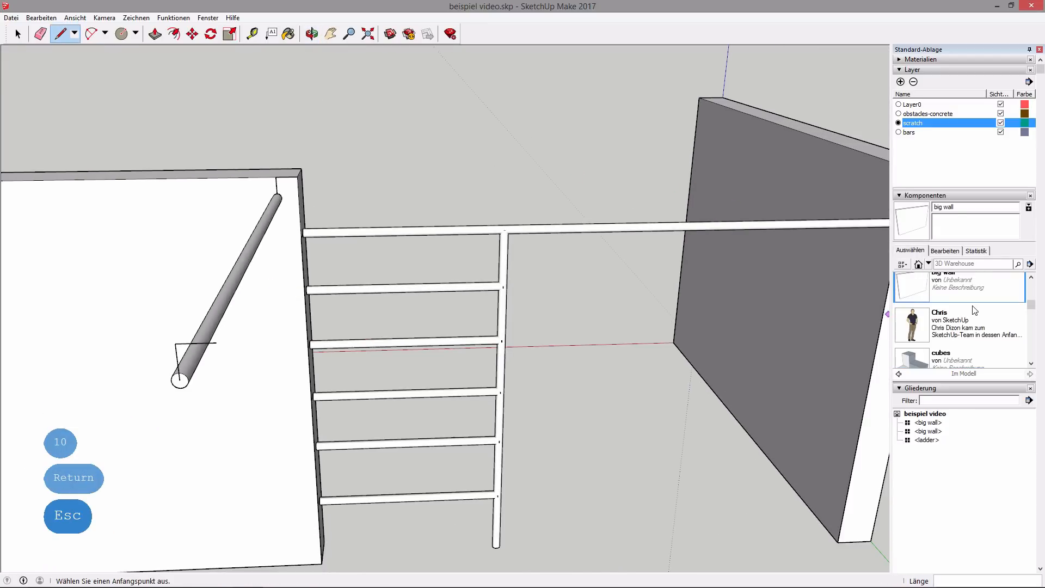
pyautogui.click(969, 292)
pyautogui.scroll(-4, 327, 567)
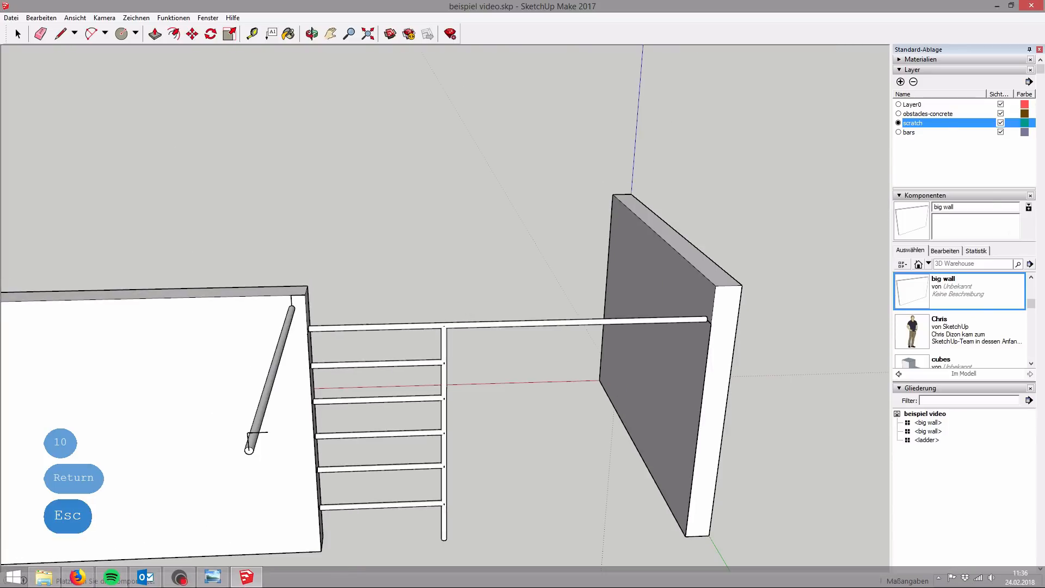
pyautogui.press('Escape')
pyautogui.click(898, 114)
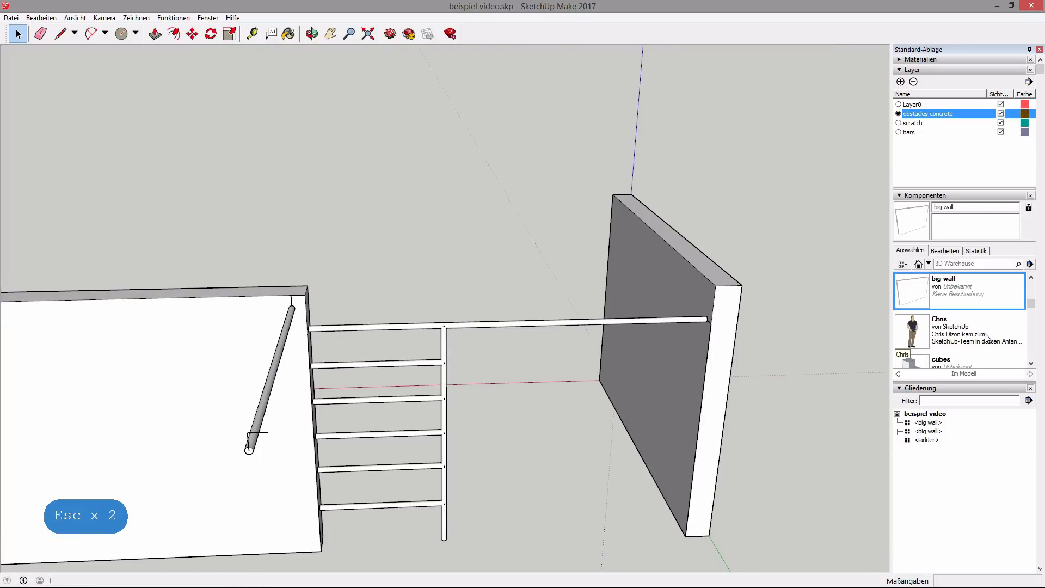
pyautogui.click(958, 291)
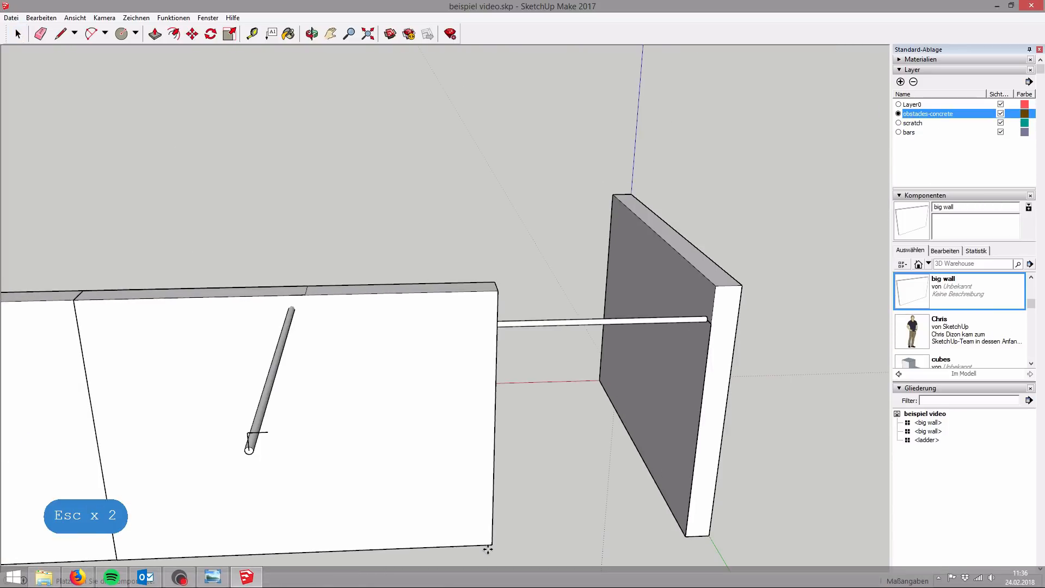
pyautogui.moveTo(354, 534); pyautogui.dragTo(167, 536, button='middle')
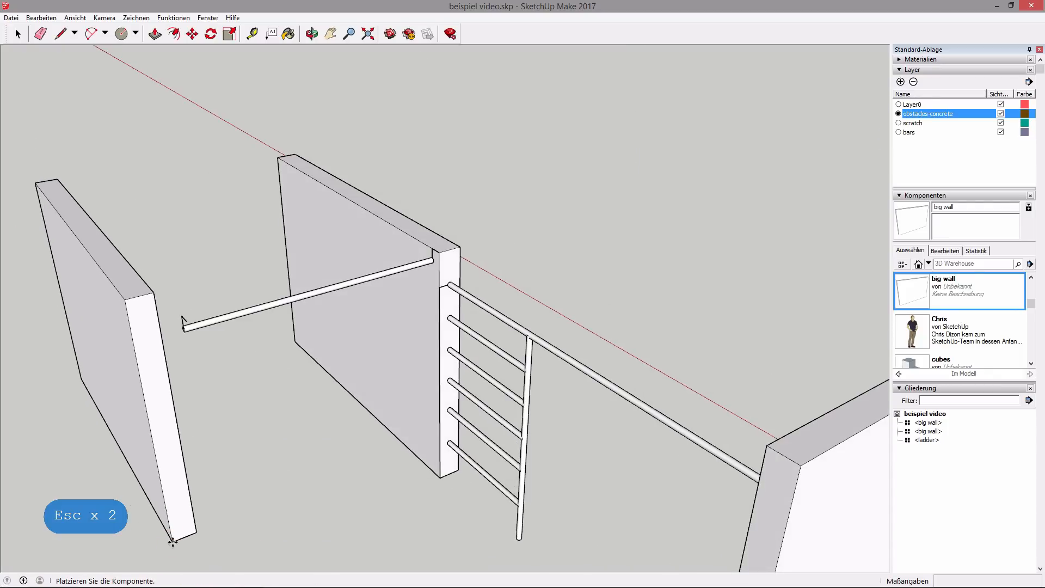
pyautogui.click(173, 542)
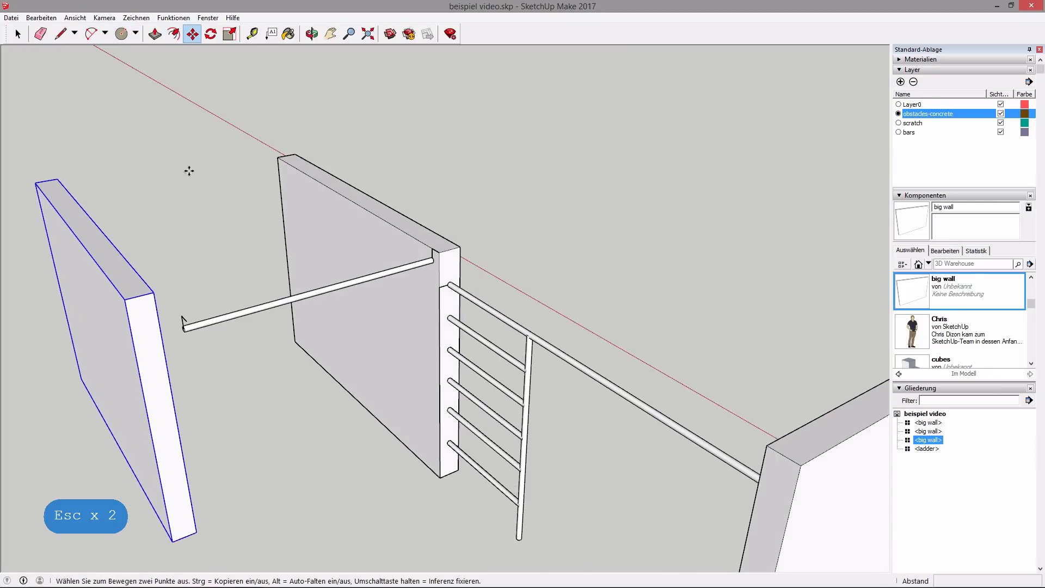
# - Move the third big wall by its upper inner corner onto the end of the guide line at the bar's free end
pyautogui.click(153, 292)
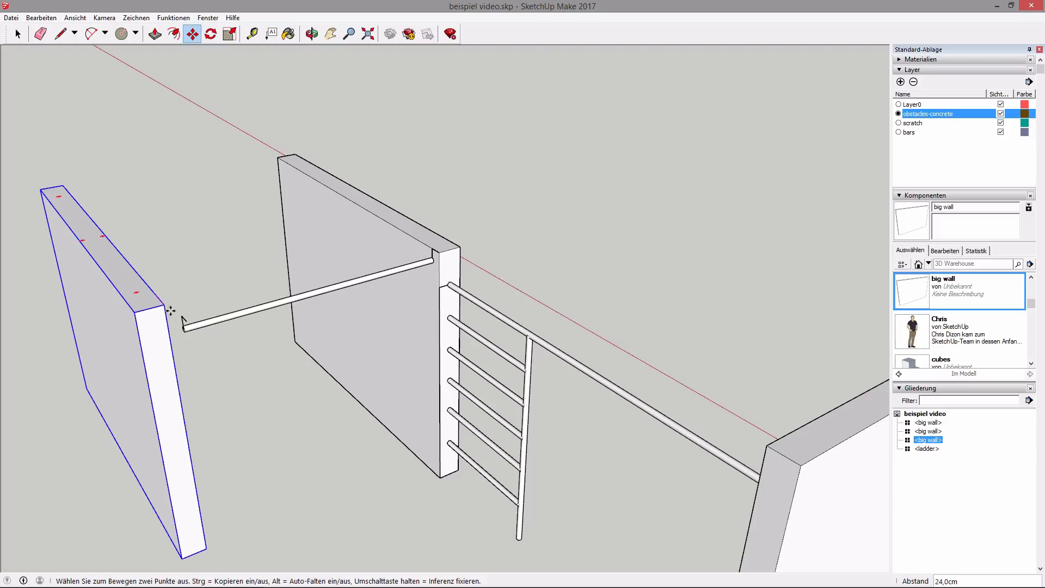
pyautogui.click(186, 322)
pyautogui.moveTo(327, 324); pyautogui.dragTo(450, 334, button='middle')
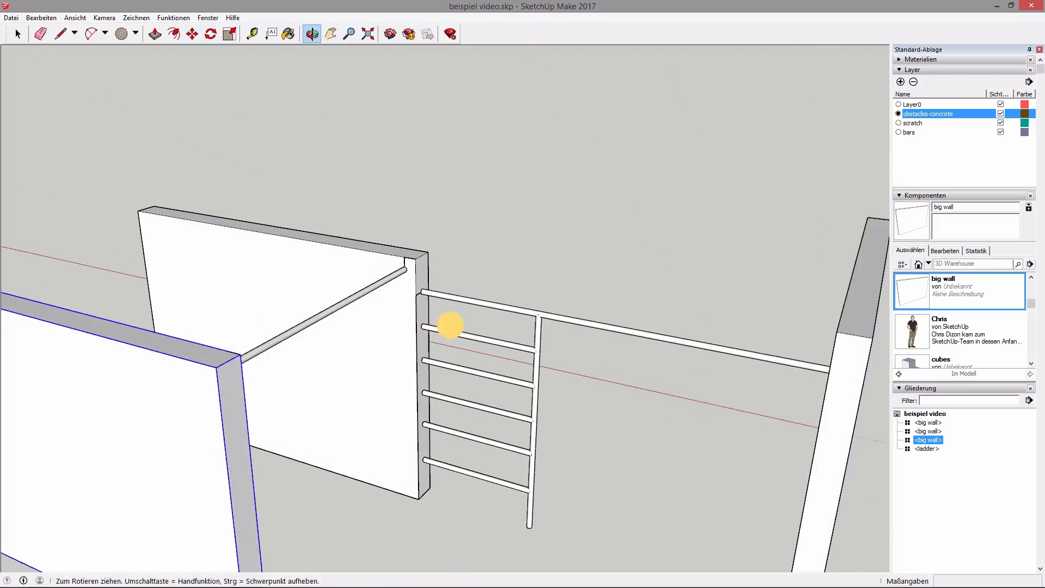
pyautogui.scroll(-3, 453, 322)
pyautogui.moveTo(461, 391); pyautogui.dragTo(653, 462, button='middle')
pyautogui.press('Escape')
pyautogui.press('Escape')
pyautogui.press('Escape')
# - Place a smaller block component on the ground in front of the third big wall
pyautogui.scroll(-5, 969, 321)
pyautogui.click(969, 299)
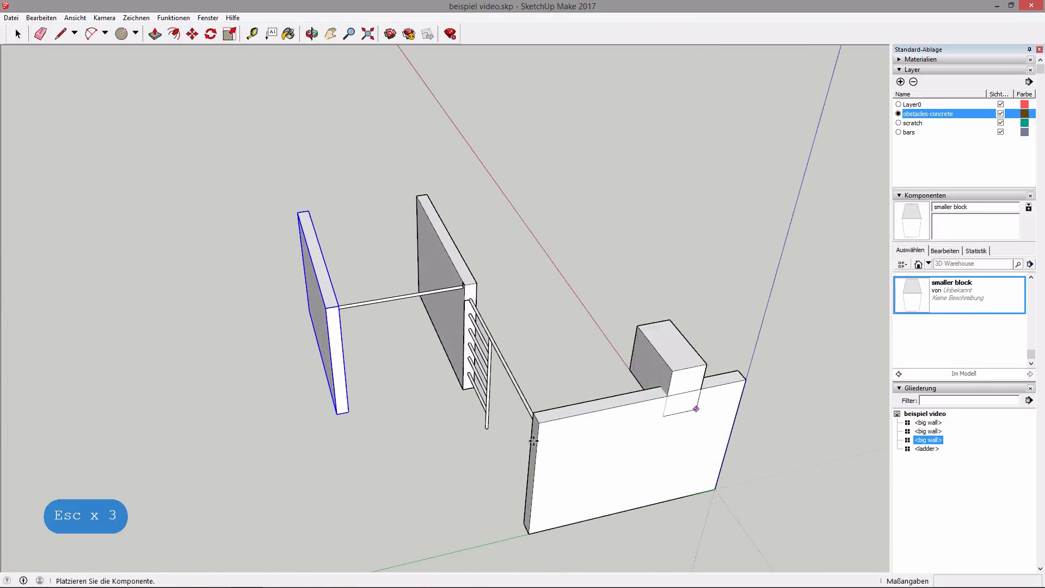
pyautogui.click(370, 523)
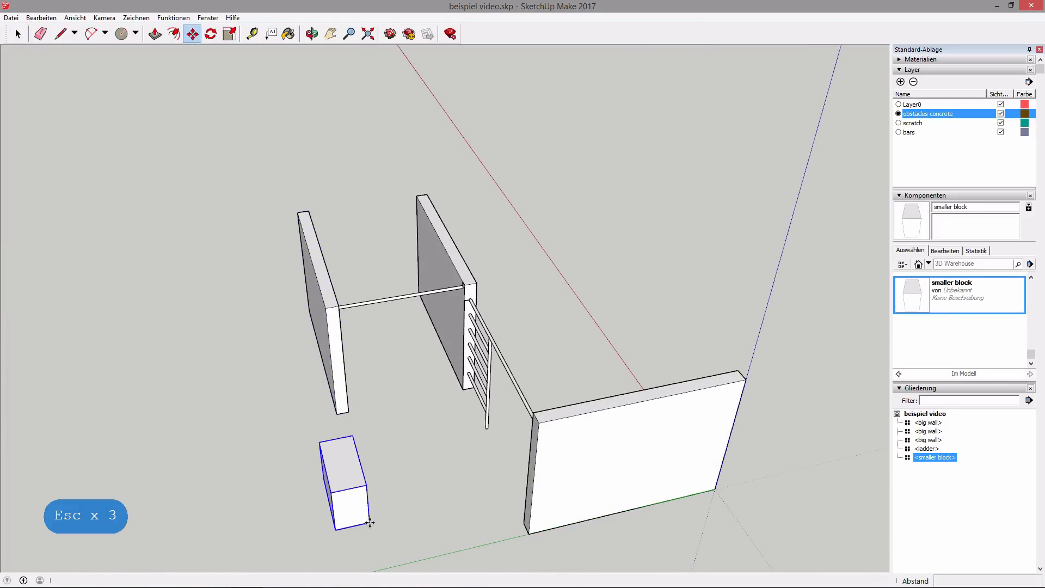
pyautogui.moveTo(387, 434); pyautogui.dragTo(359, 434, button='middle')
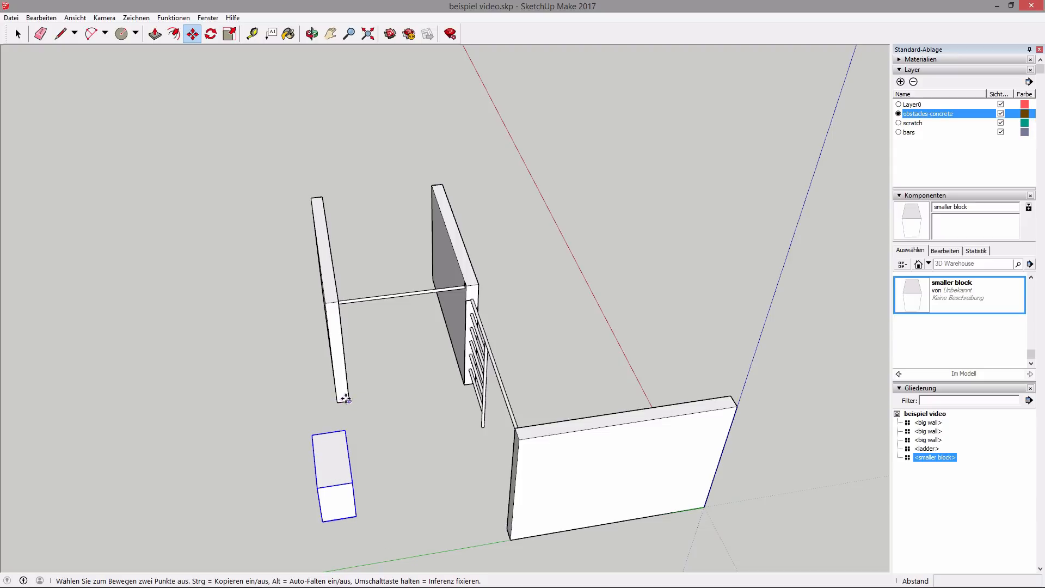
pyautogui.press('Escape')
pyautogui.press('Escape')
pyautogui.press('Escape')
pyautogui.press('Escape')
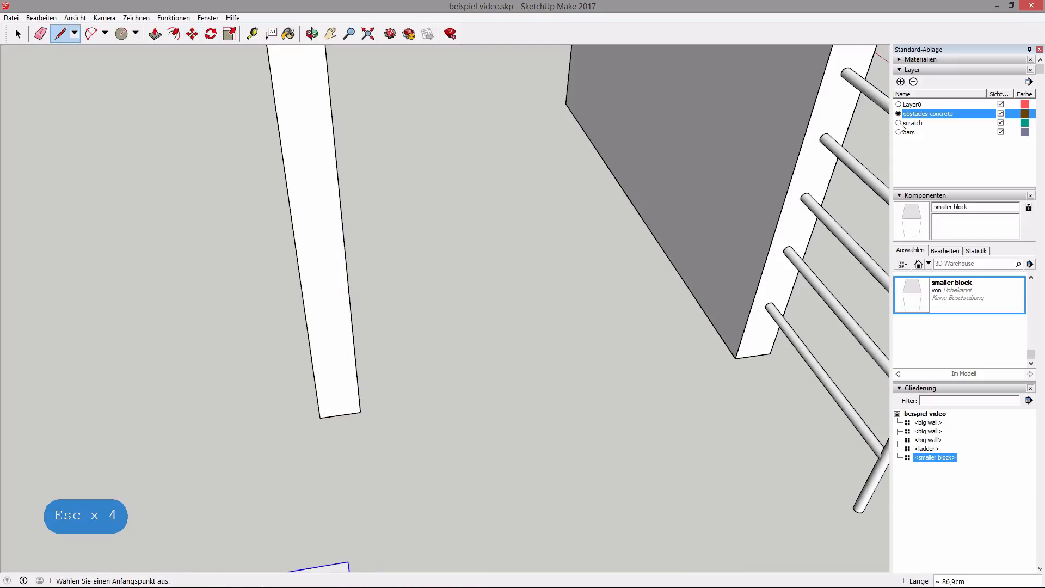
# - On the scratch layer, draw a guide line from the midpoint of the third wall's bottom front edge along the red axis, just past the green axis
pyautogui.click(899, 124)
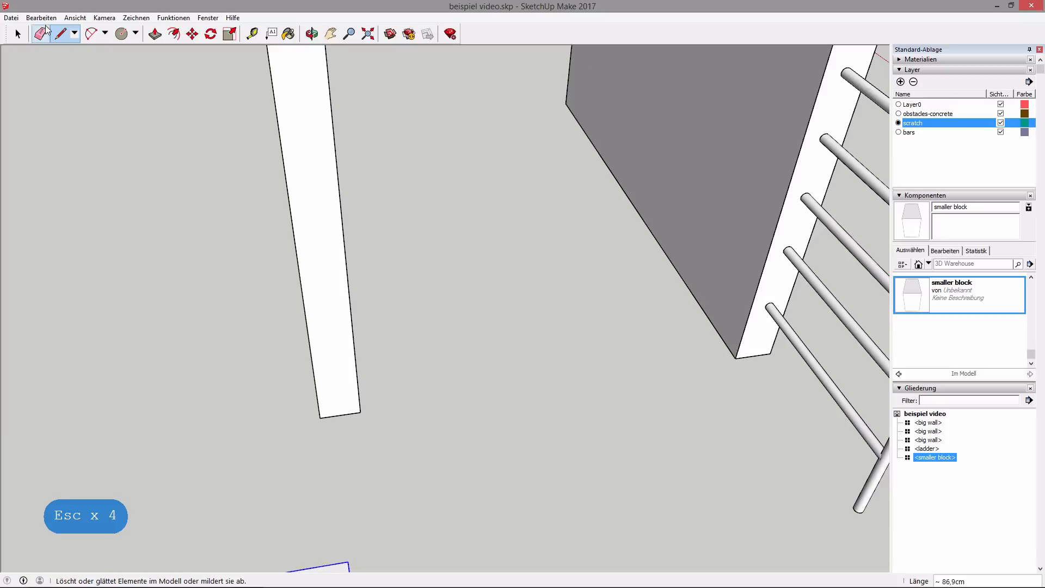
pyautogui.click(341, 415)
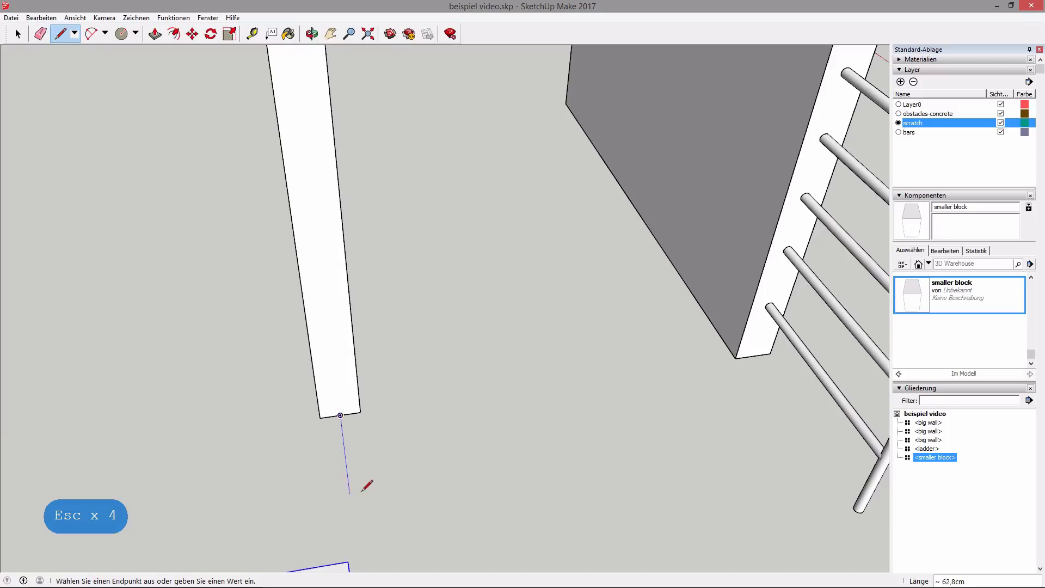
pyautogui.scroll(-3, 362, 487)
pyautogui.press('shift')
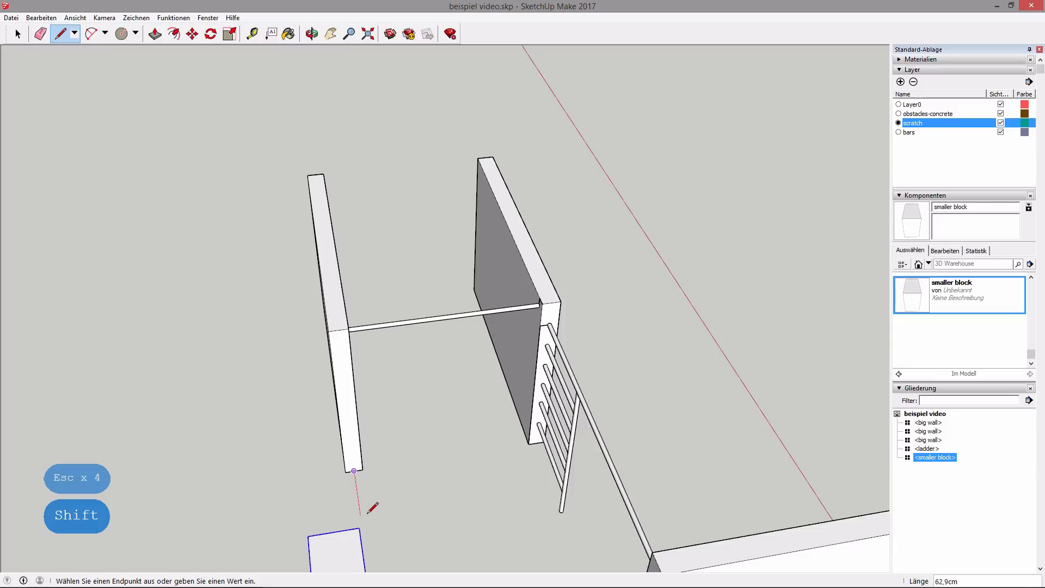
pyautogui.press('Right')
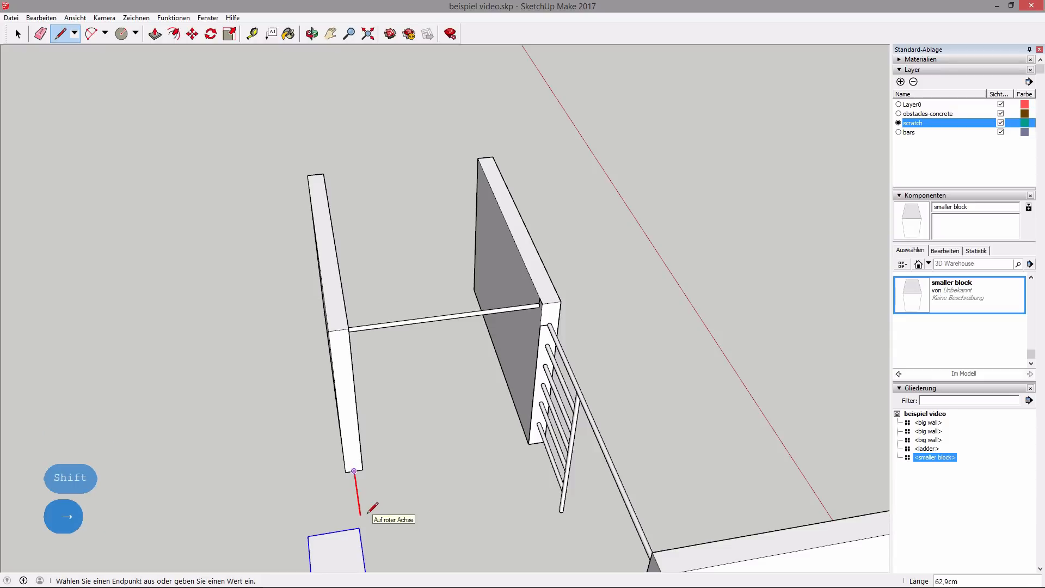
pyautogui.scroll(-2, 368, 514)
pyautogui.keyDown('shift'); pyautogui.moveTo(368, 539); pyautogui.dragTo(327, 324, button='middle'); pyautogui.keyUp('shift')
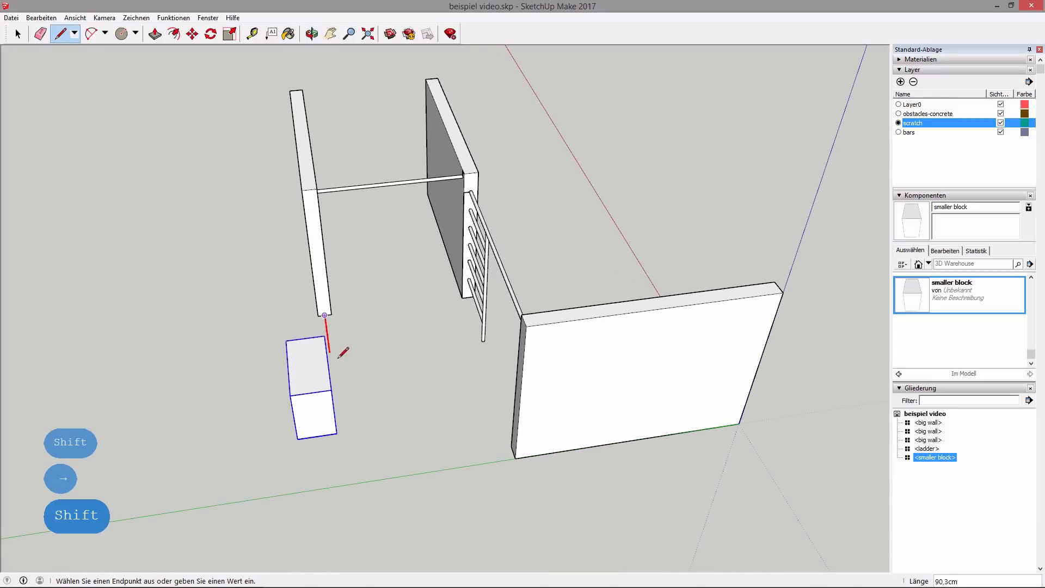
pyautogui.click(348, 492)
pyautogui.press('Escape')
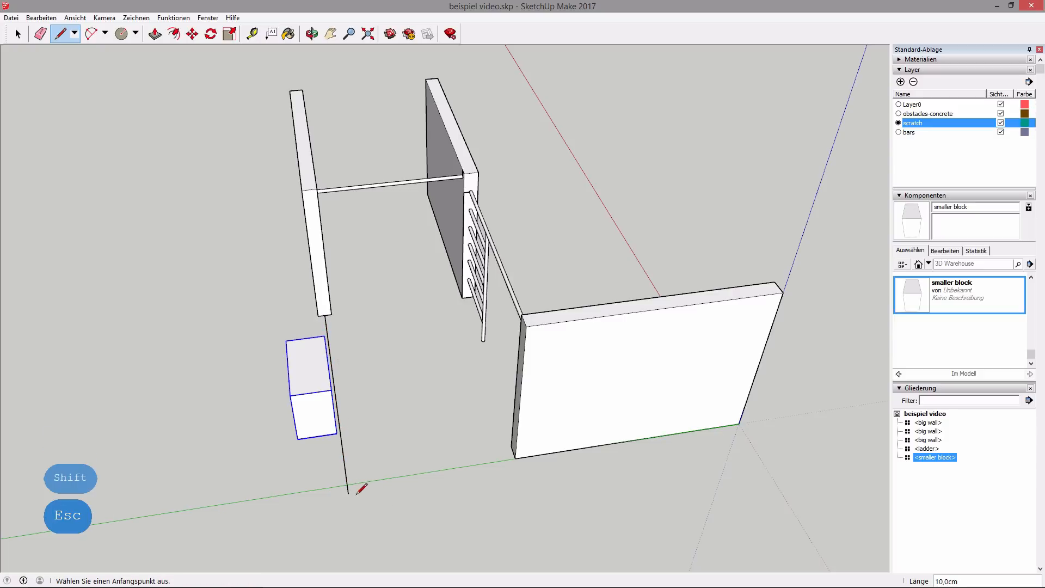
# - Draw a guide line from the first big wall's lower corner along the green axis to the crossing line, and erase the overhanging end
pyautogui.click(515, 457)
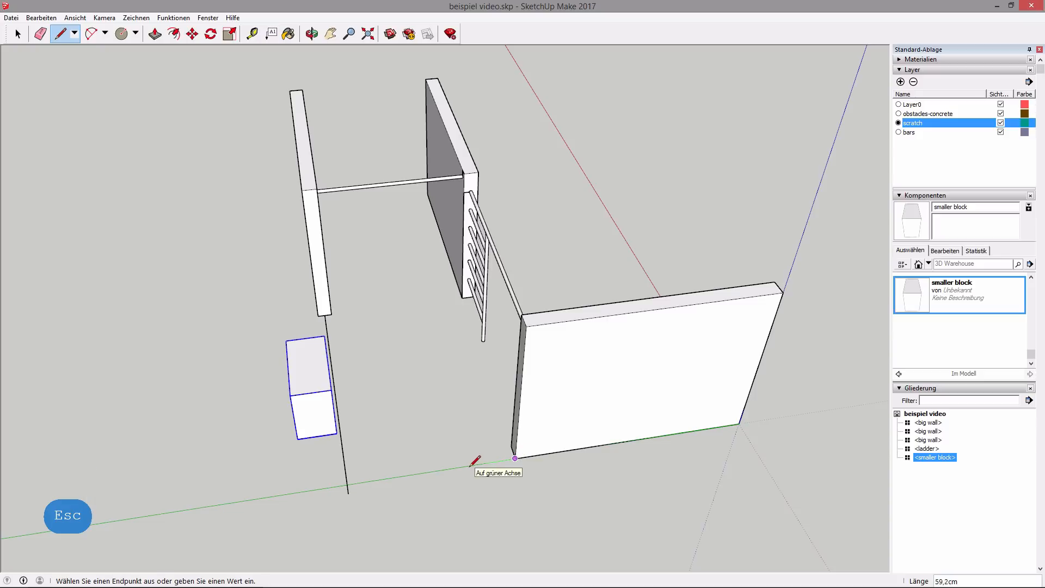
pyautogui.press('Left')
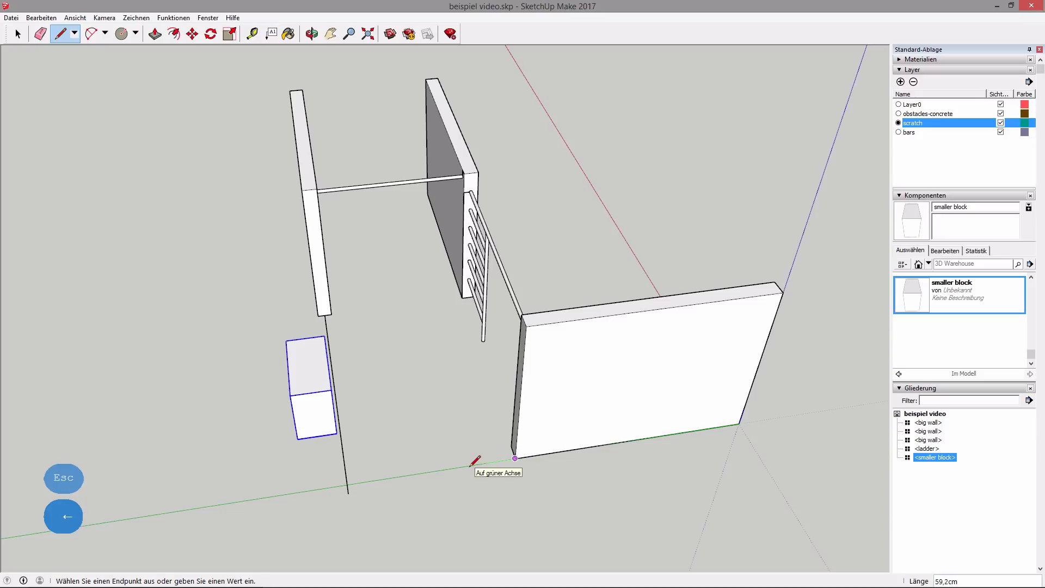
pyautogui.click(347, 484)
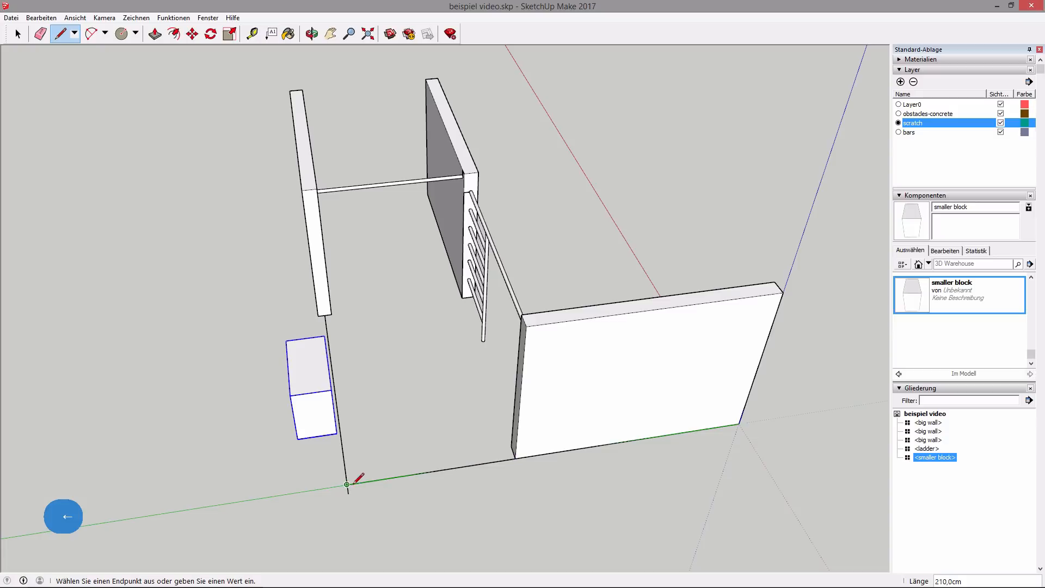
pyautogui.press('e')
pyautogui.moveTo(353, 501); pyautogui.dragTo(347, 493)
# - Move the smaller block by the midpoint of its bottom front edge onto the intersection of the two guide lines
pyautogui.click(18, 34)
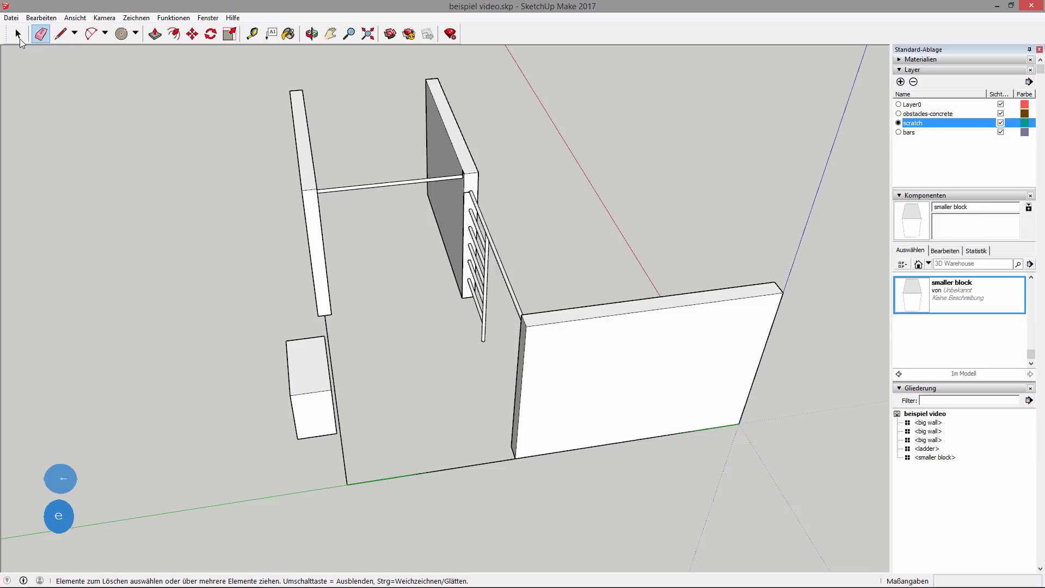
pyautogui.click(319, 434)
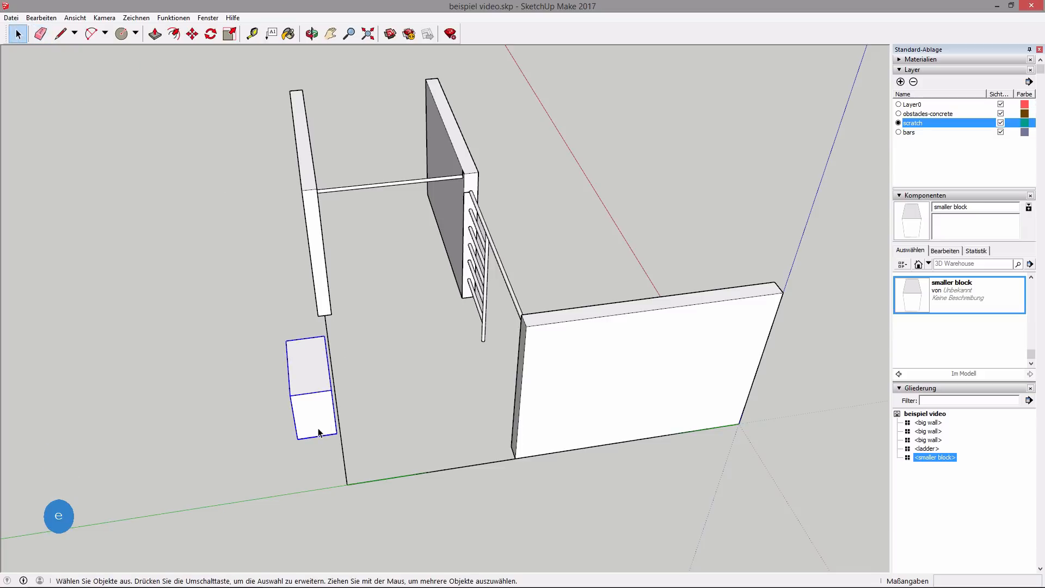
pyautogui.click(192, 33)
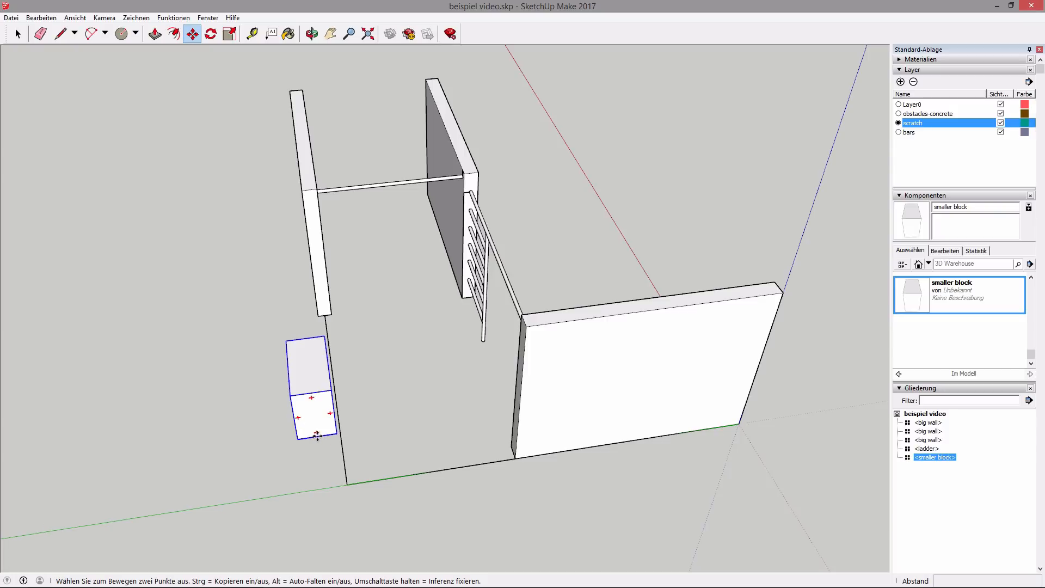
pyautogui.click(317, 436)
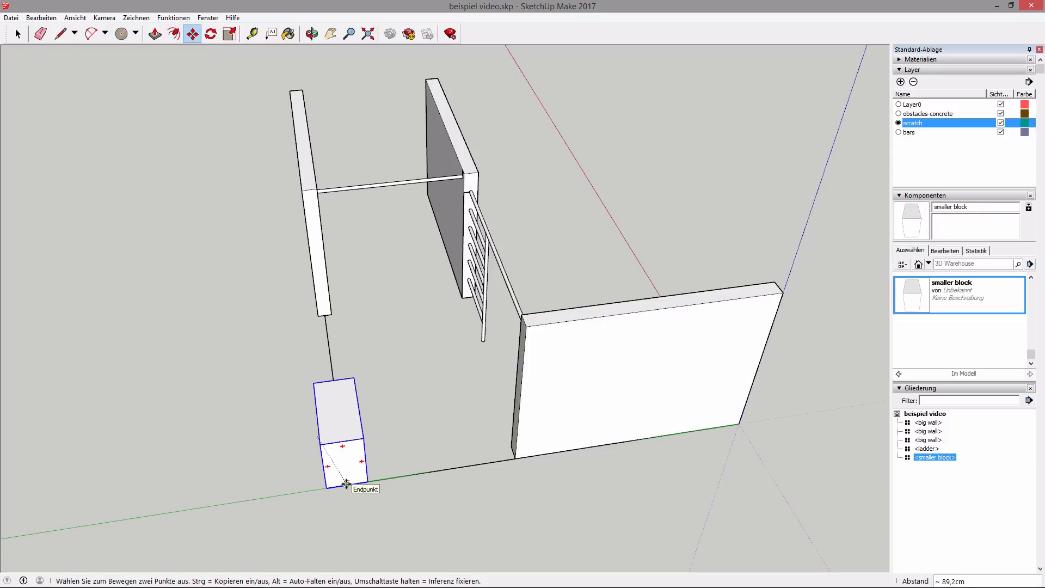
pyautogui.click(347, 484)
pyautogui.press('Escape')
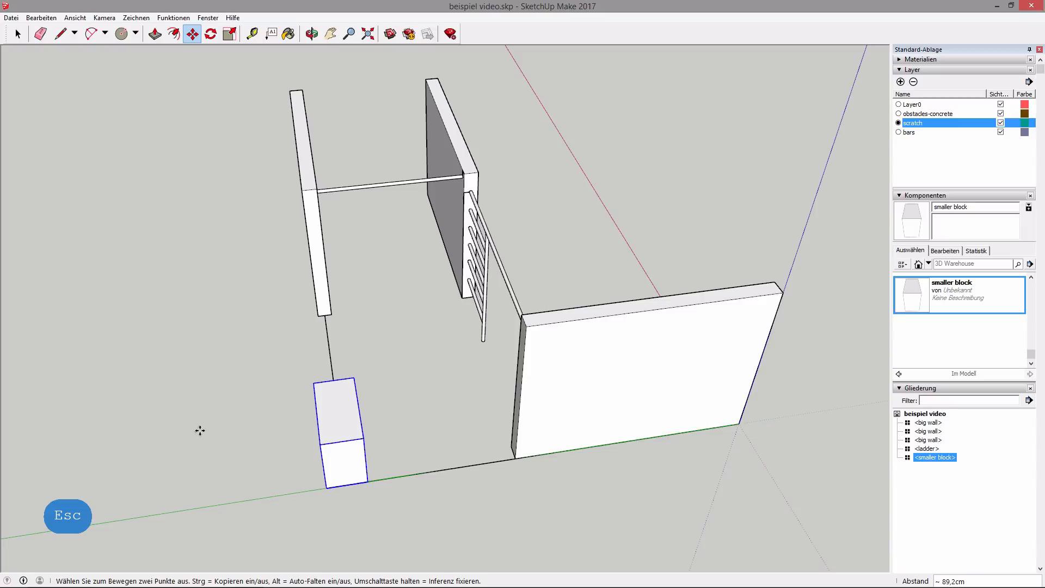
pyautogui.moveTo(296, 384); pyautogui.dragTo(595, 373, button='middle')
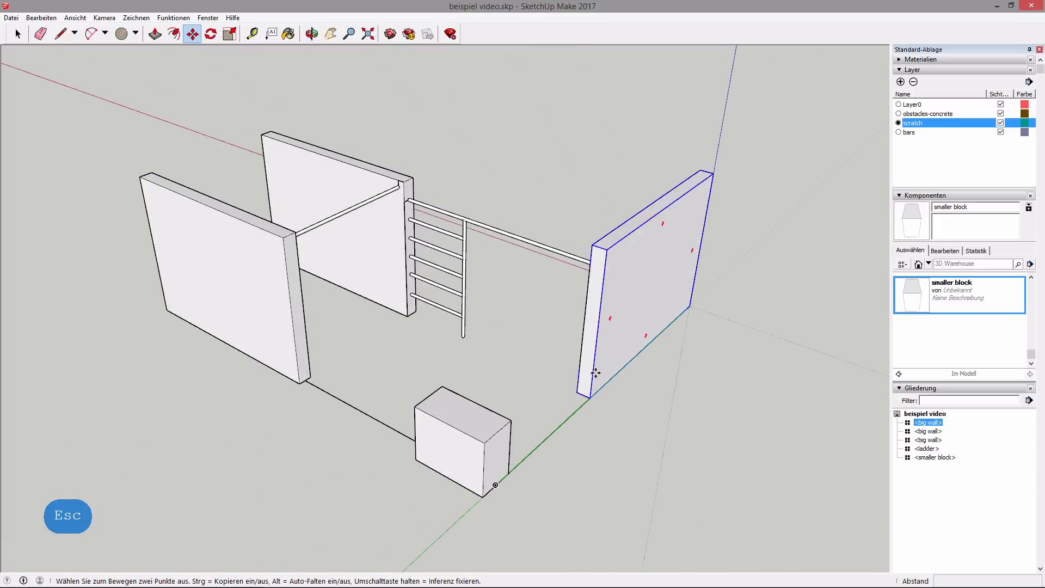
pyautogui.scroll(-5, 595, 373)
pyautogui.moveTo(529, 355)
pyautogui.mouseDown(button='middle')
pyautogui.moveTo(715, 339)
pyautogui.moveTo(750, 347)
pyautogui.mouseUp(button='middle')
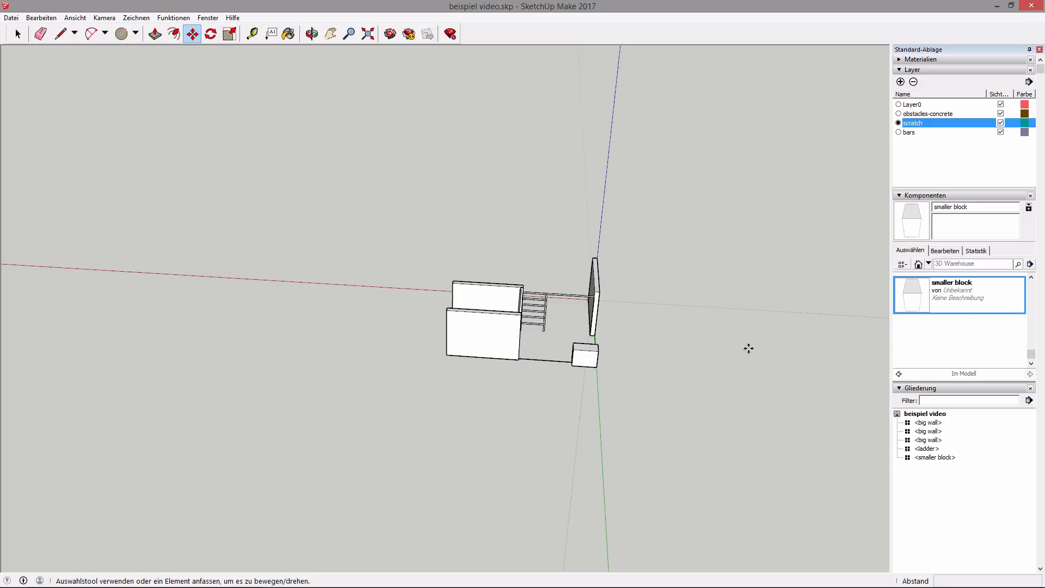
pyautogui.scroll(-2, 676, 282)
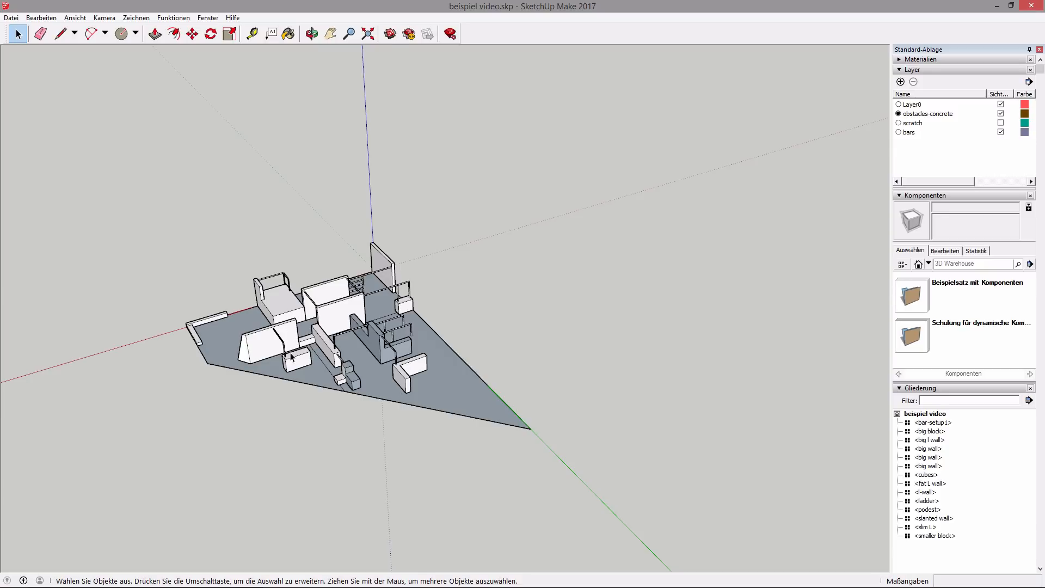
# - Paint the ground area around the big walls and slanted wall with the red Farbe A04 from the Farben collection
pyautogui.scroll(3, 291, 357)
pyautogui.moveTo(291, 356); pyautogui.dragTo(170, 257, button='middle')
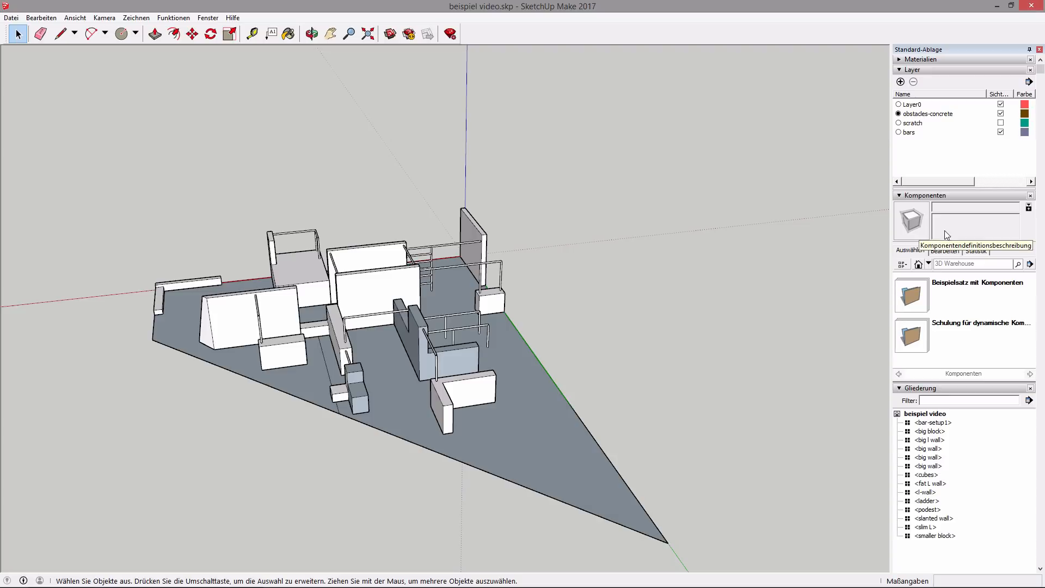
pyautogui.click(899, 60)
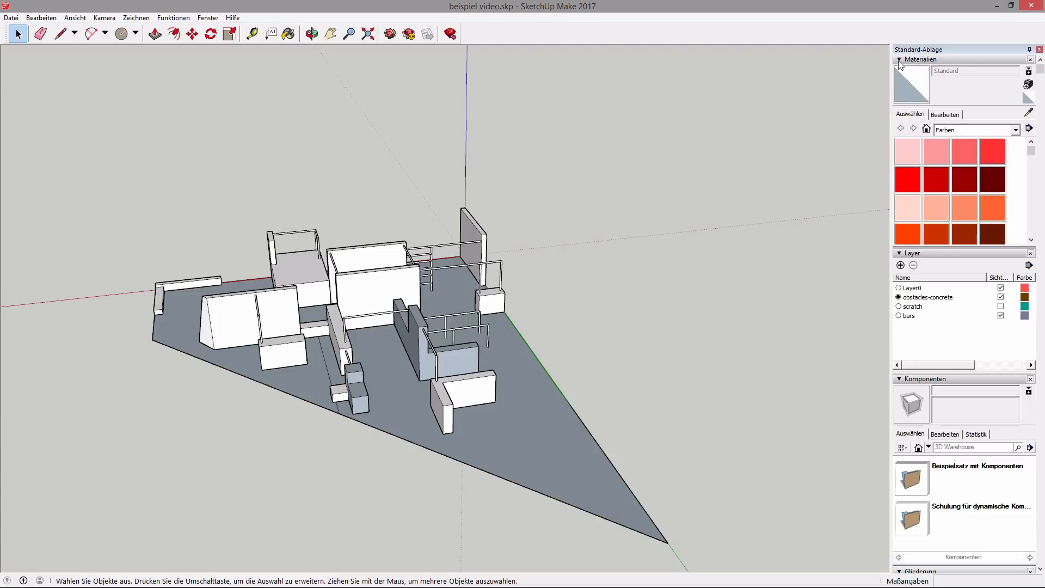
pyautogui.moveTo(567, 365); pyautogui.dragTo(353, 430, button='middle')
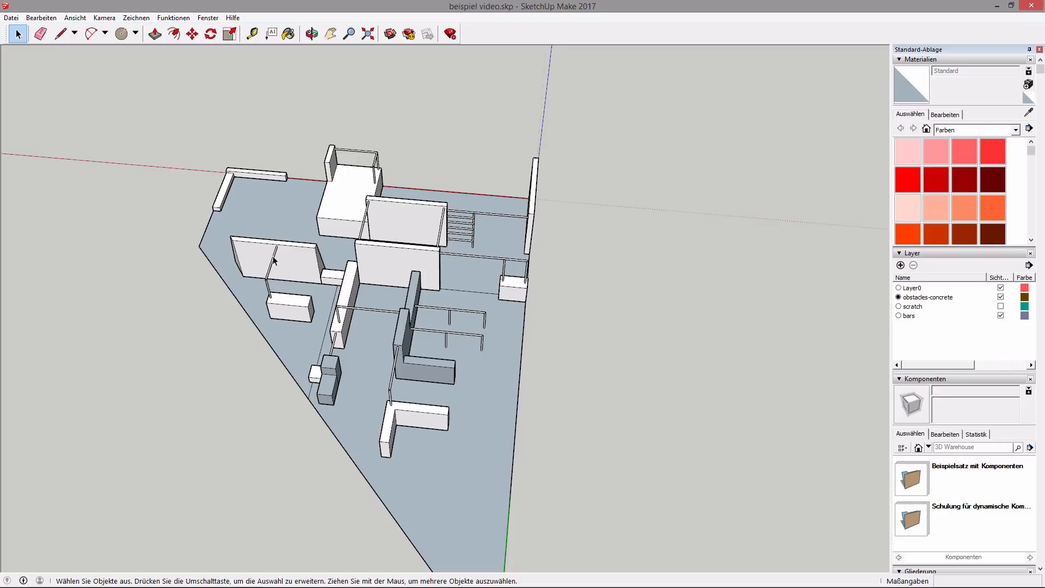
pyautogui.click(1015, 131)
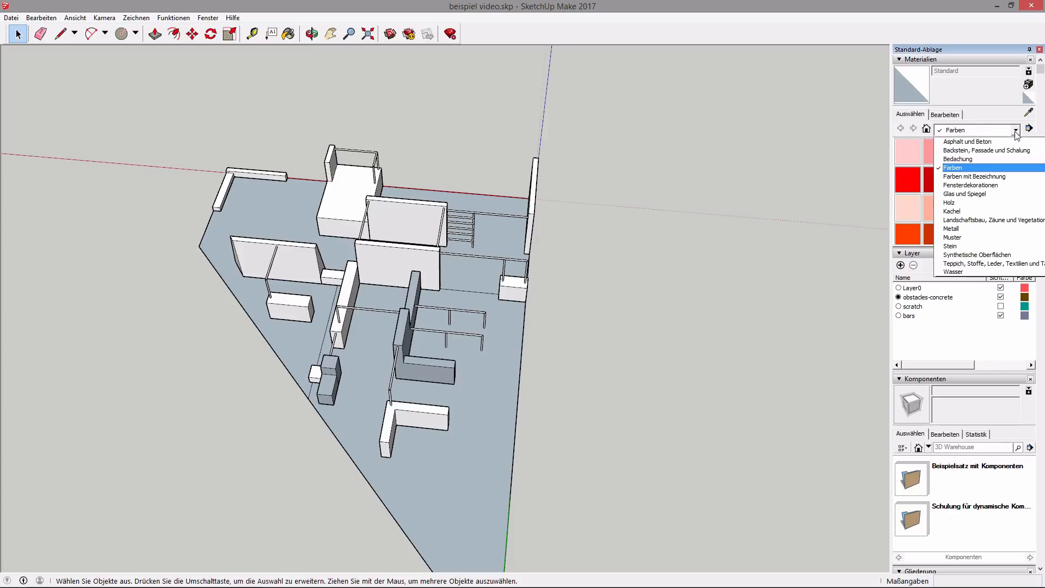
pyautogui.click(1015, 131)
pyautogui.moveTo(1031, 151); pyautogui.dragTo(1031, 197)
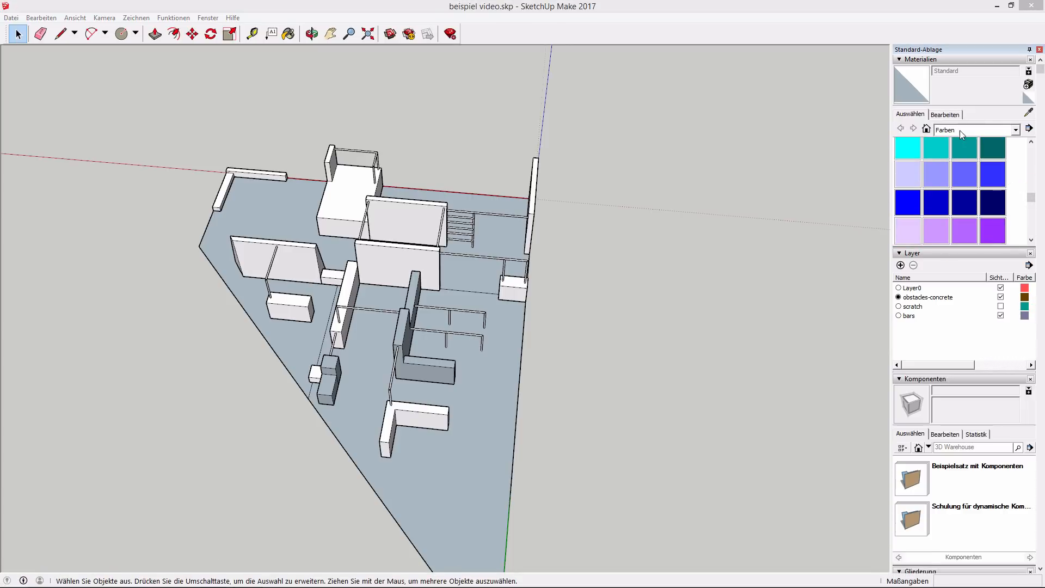
pyautogui.moveTo(1031, 200); pyautogui.dragTo(1031, 151)
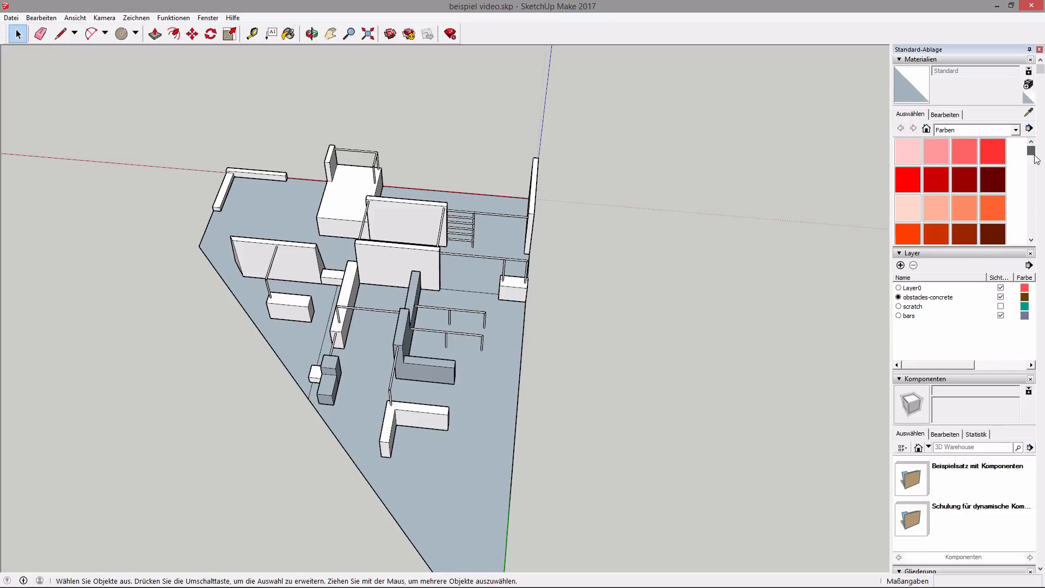
pyautogui.click(993, 151)
pyautogui.click(232, 272)
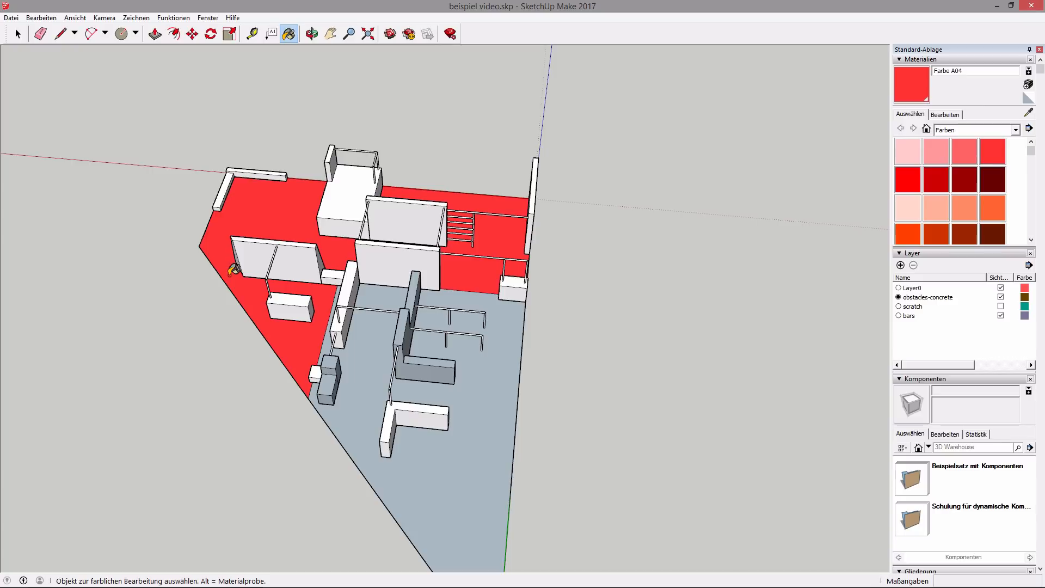
# - Paint the remaining ground area at the pointed end of the park with the yellow Farbe E04
pyautogui.moveTo(1034, 158); pyautogui.dragTo(1027, 175)
pyautogui.click(993, 183)
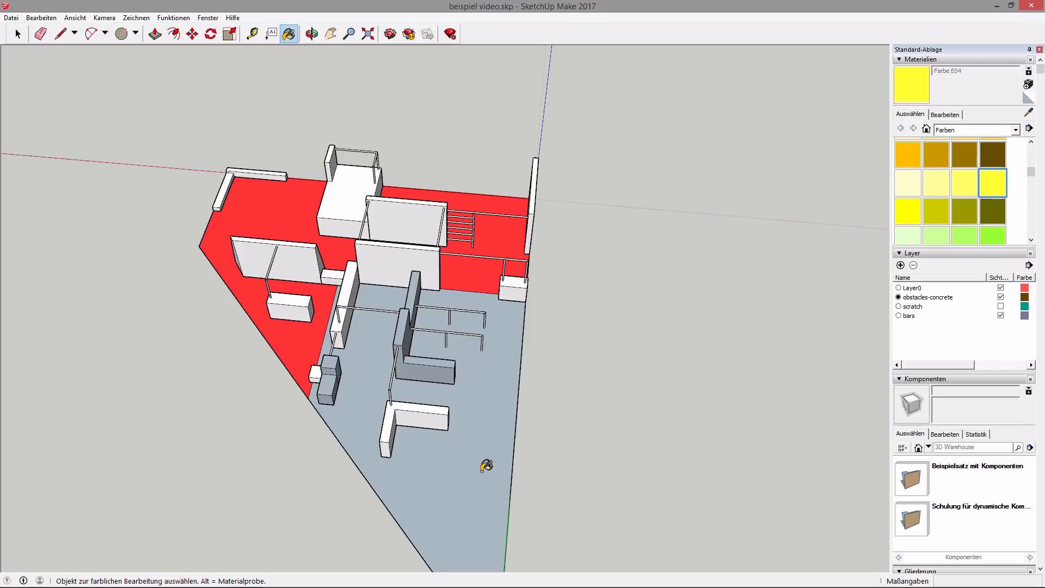
pyautogui.click(483, 469)
# - Paint the obstacles on and beside the red ground, such as the slanted wall and the platform, with Polierter Beton neu from Asphalt und Beton
pyautogui.moveTo(446, 406); pyautogui.dragTo(710, 219, button='middle')
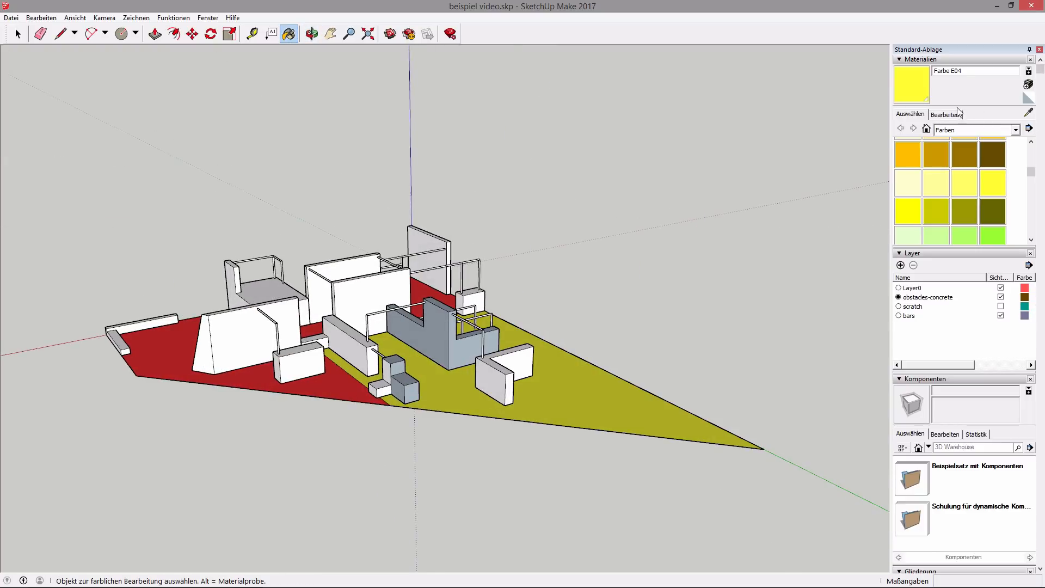
pyautogui.click(1016, 130)
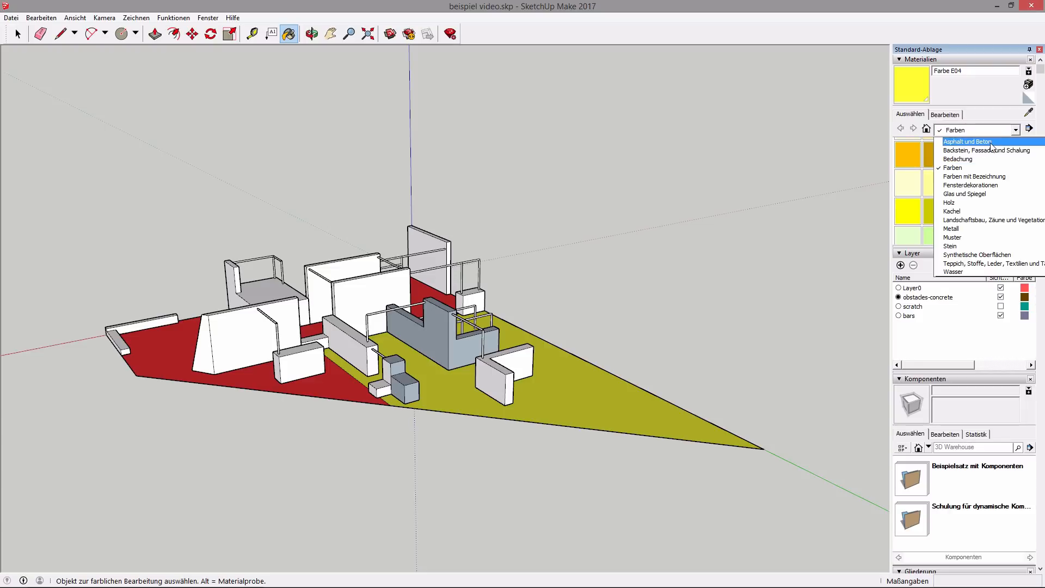
pyautogui.click(991, 143)
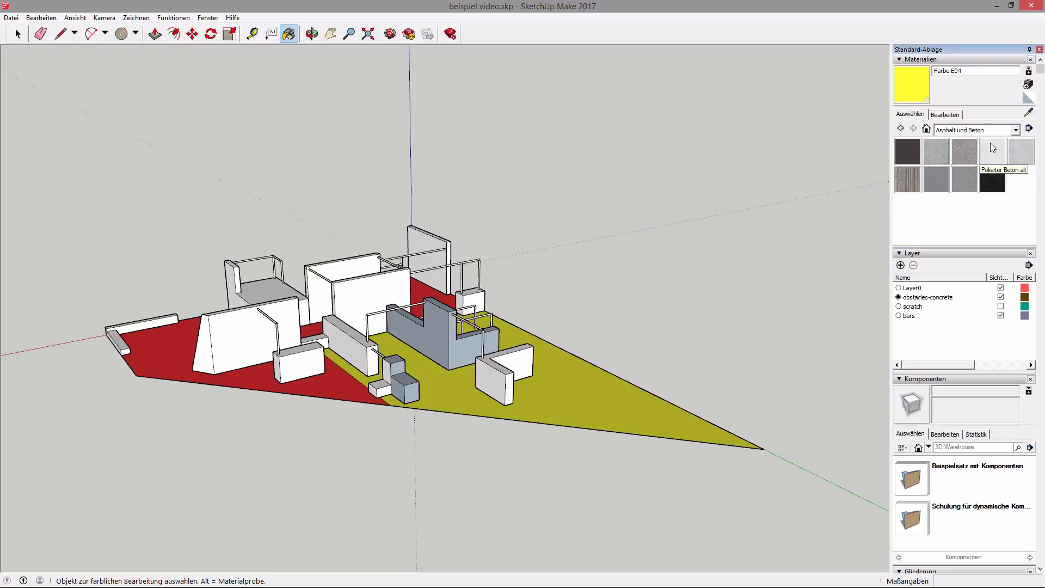
pyautogui.click(964, 155)
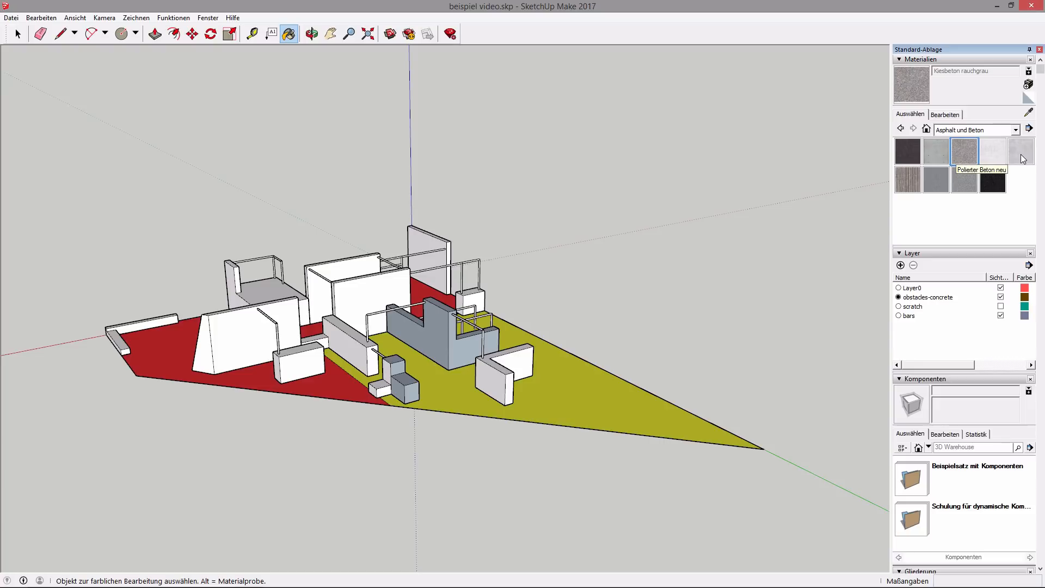
pyautogui.moveTo(381, 288)
pyautogui.mouseDown(button='middle')
pyautogui.moveTo(651, 327)
pyautogui.moveTo(354, 403)
pyautogui.moveTo(93, 438)
pyautogui.moveTo(345, 381)
pyautogui.mouseUp(button='middle')
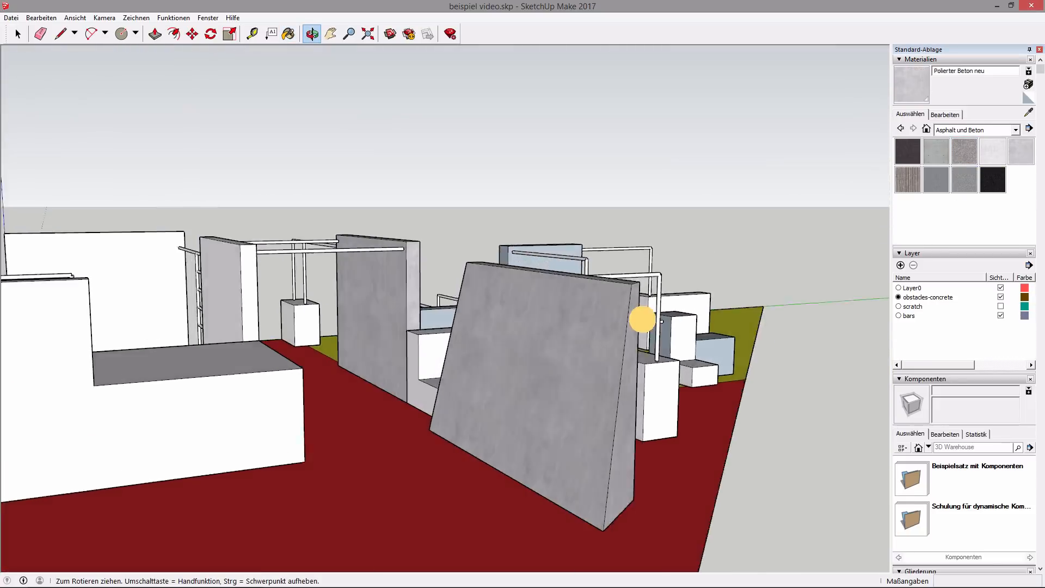
pyautogui.click(346, 381)
pyautogui.click(269, 454)
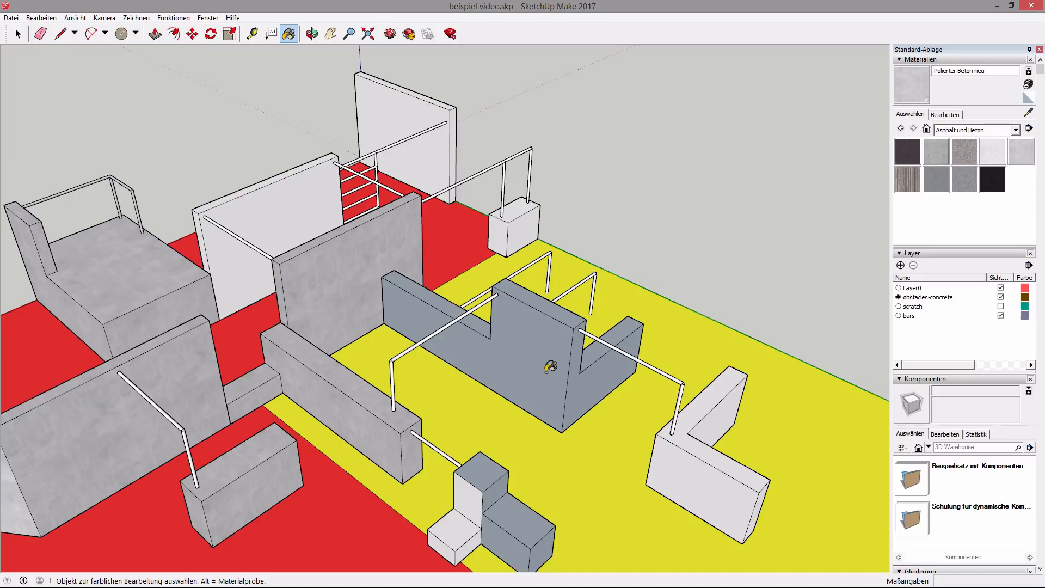
# - Apply Polierter Beton neu to the tall stepped wall, the L-shaped wall and the cubes on the yellow ground
pyautogui.click(556, 370)
pyautogui.scroll(-3, 585, 393)
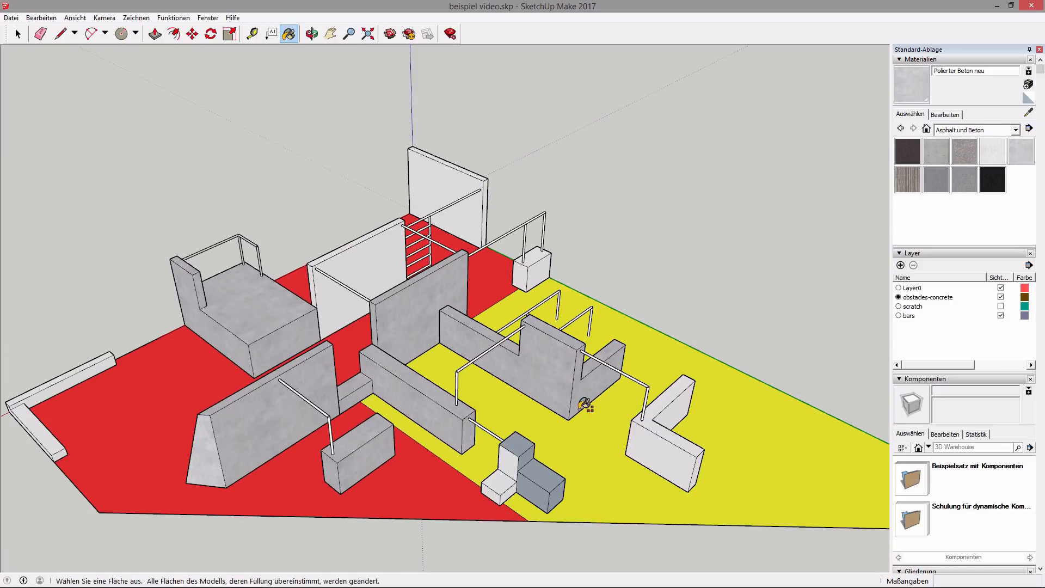
pyautogui.keyDown('shift'); pyautogui.moveTo(584, 409); pyautogui.dragTo(515, 273, button='middle'); pyautogui.keyUp('shift')
pyautogui.click(589, 286)
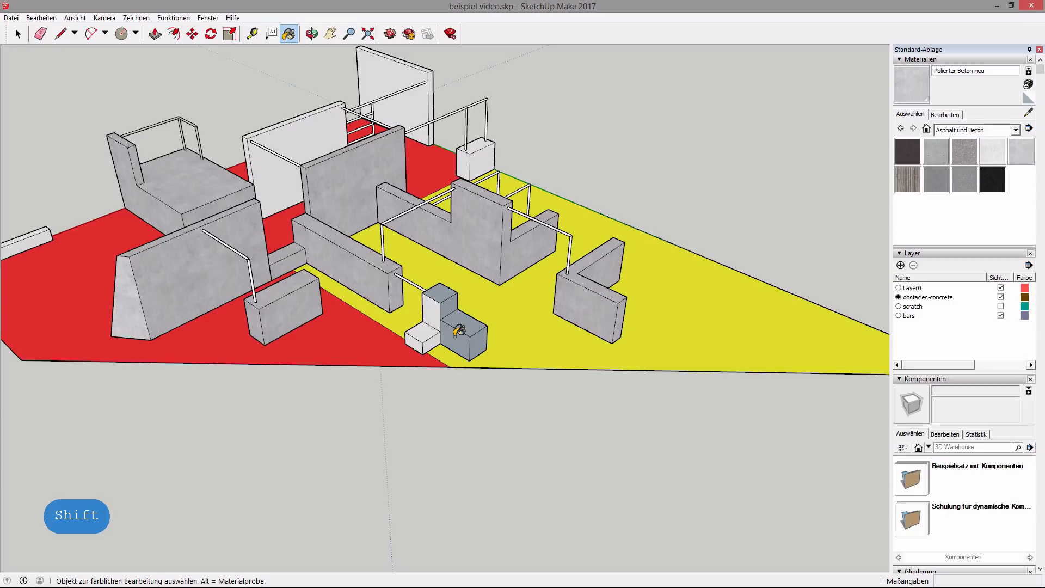
pyautogui.click(473, 326)
# - Apply Polierter Beton neu to the two remaining big walls, the smaller block and the low corner wall
pyautogui.moveTo(497, 311); pyautogui.dragTo(177, 343, button='middle')
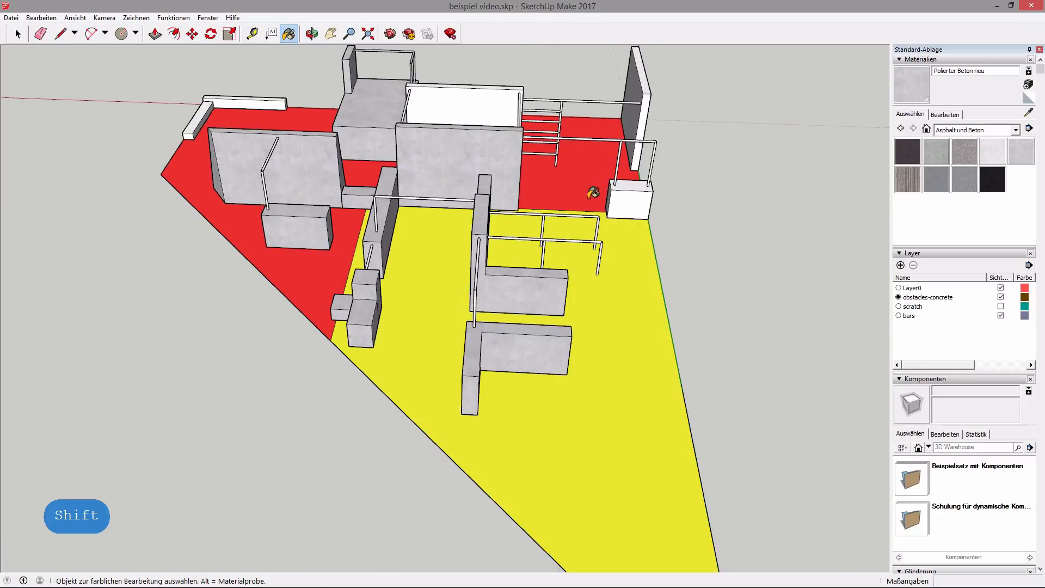
pyautogui.click(462, 91)
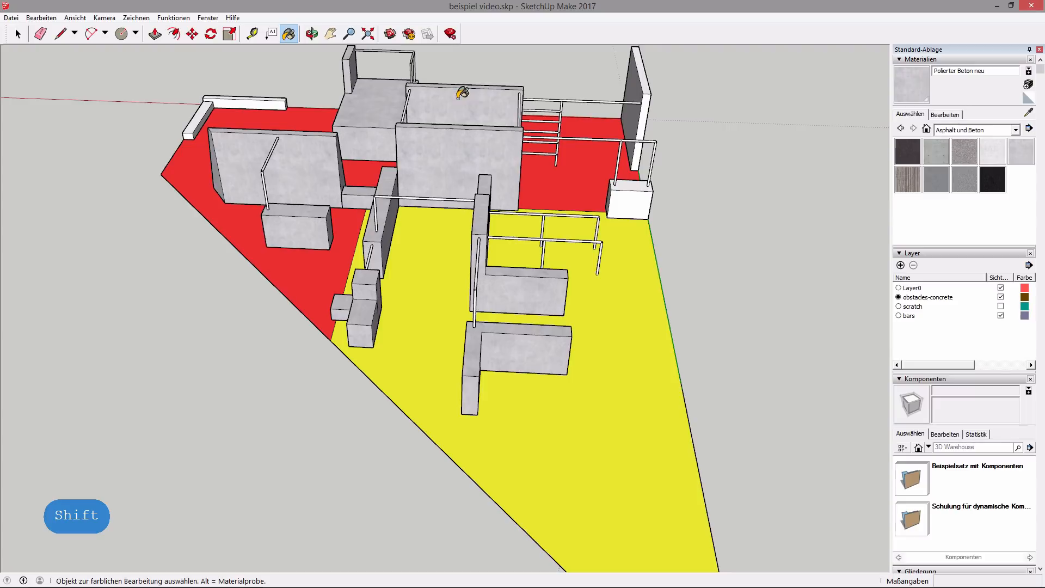
pyautogui.click(634, 99)
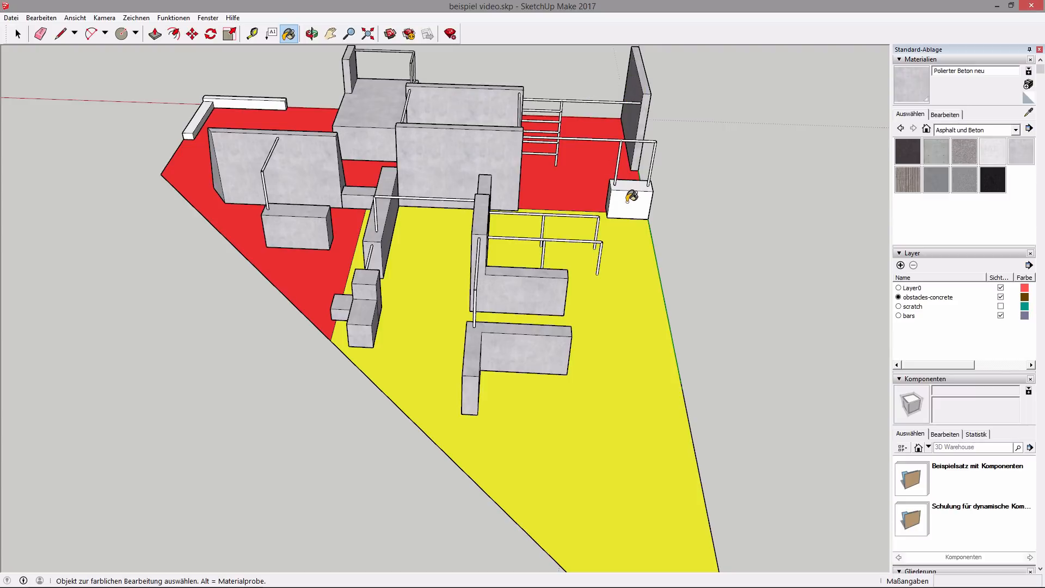
pyautogui.click(630, 197)
pyautogui.click(252, 99)
# - Show the Metall material collection and open the platform obstacle with its railing for editing
pyautogui.scroll(4, 347, 102)
pyautogui.keyDown('shift'); pyautogui.moveTo(382, 145); pyautogui.dragTo(364, 321, button='middle'); pyautogui.keyUp('shift')
pyautogui.scroll(1, 474, 138)
pyautogui.scroll(3, 474, 138)
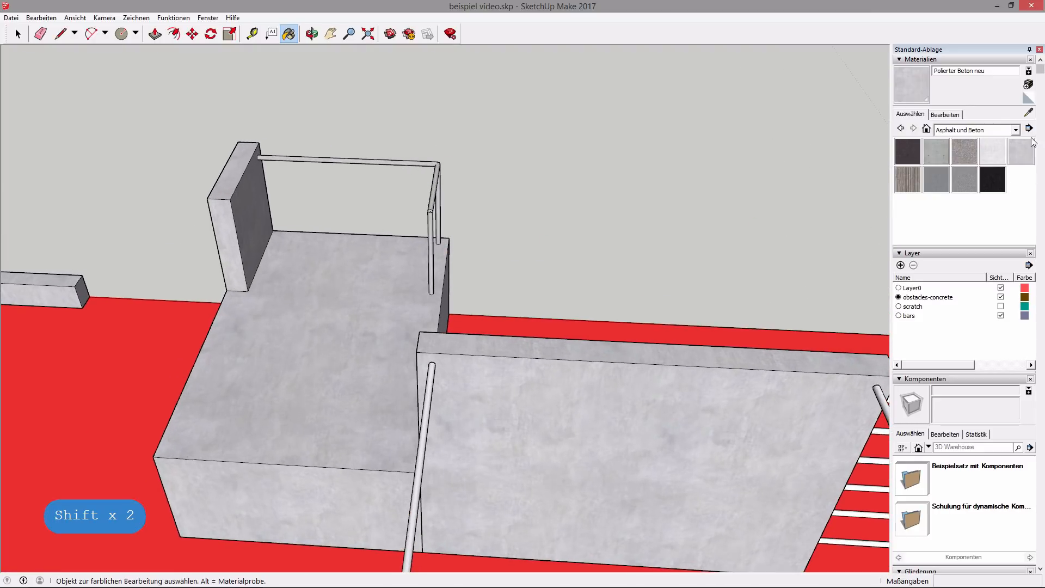
pyautogui.click(1016, 131)
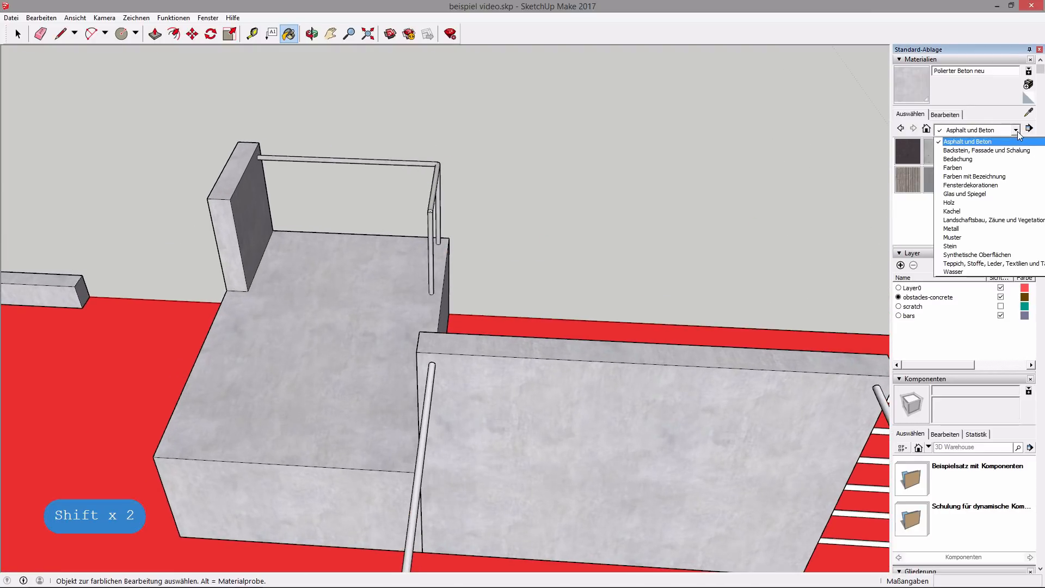
pyautogui.click(974, 228)
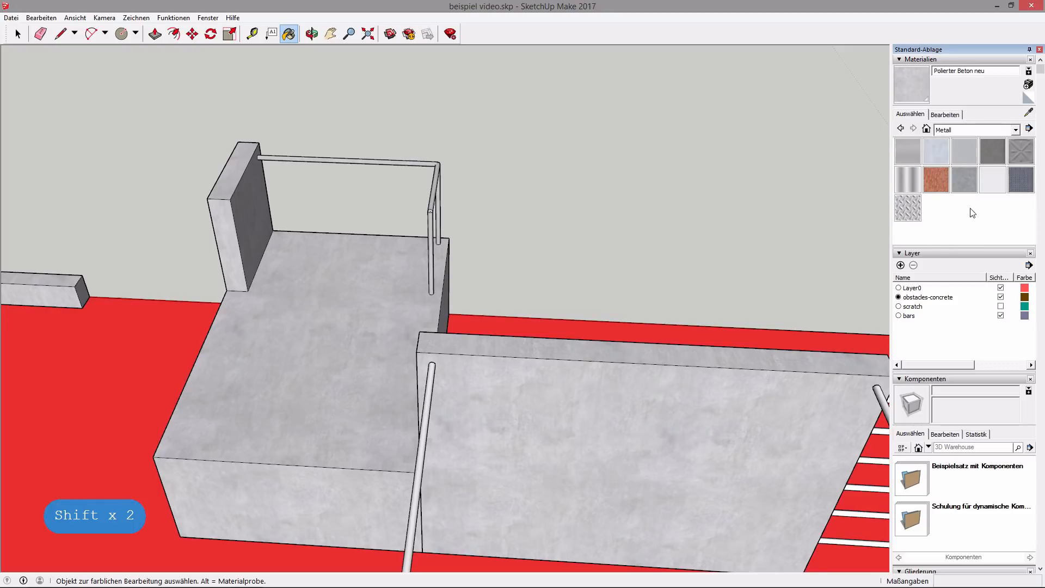
pyautogui.click(18, 34)
pyautogui.click(368, 322)
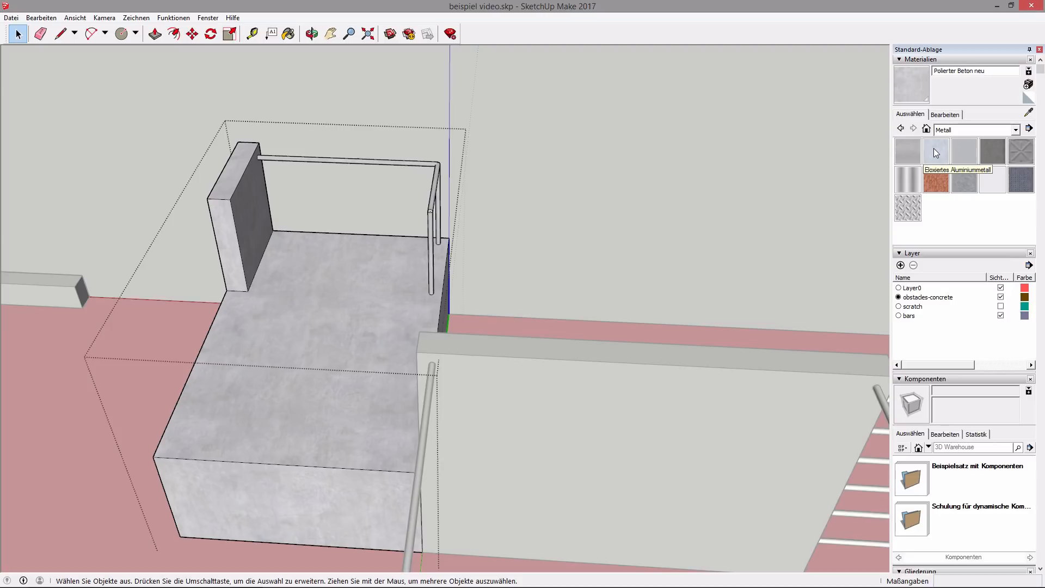
# - Paint the platform's railing bars with Gebürsteter Edelstahl
pyautogui.click(962, 149)
pyautogui.scroll(5, 369, 155)
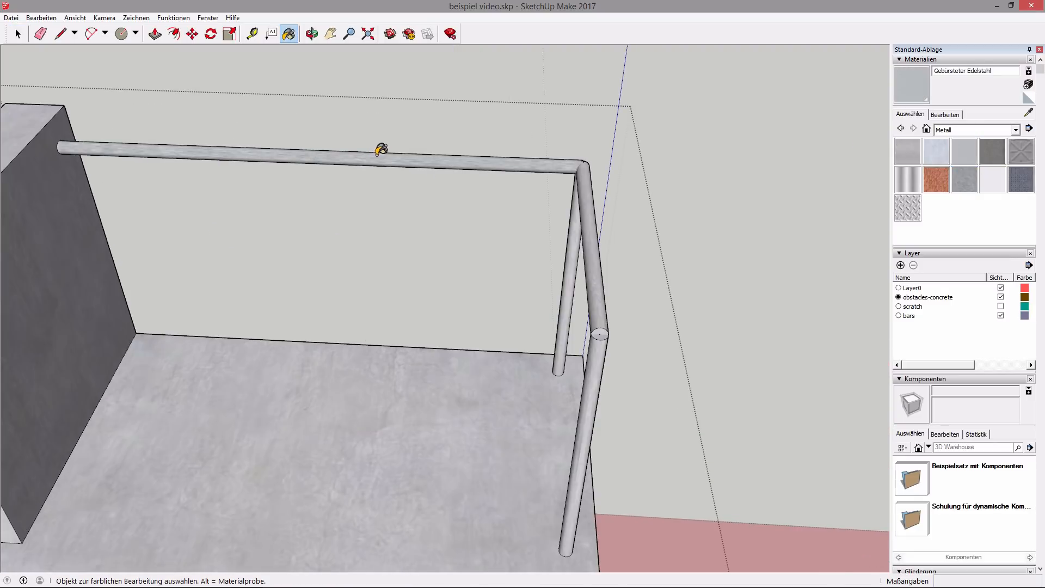
pyautogui.click(594, 261)
# - Paint the platform's railing bars with Eloxiertes Aluminiummetall and finish editing the platform obstacle
pyautogui.click(937, 153)
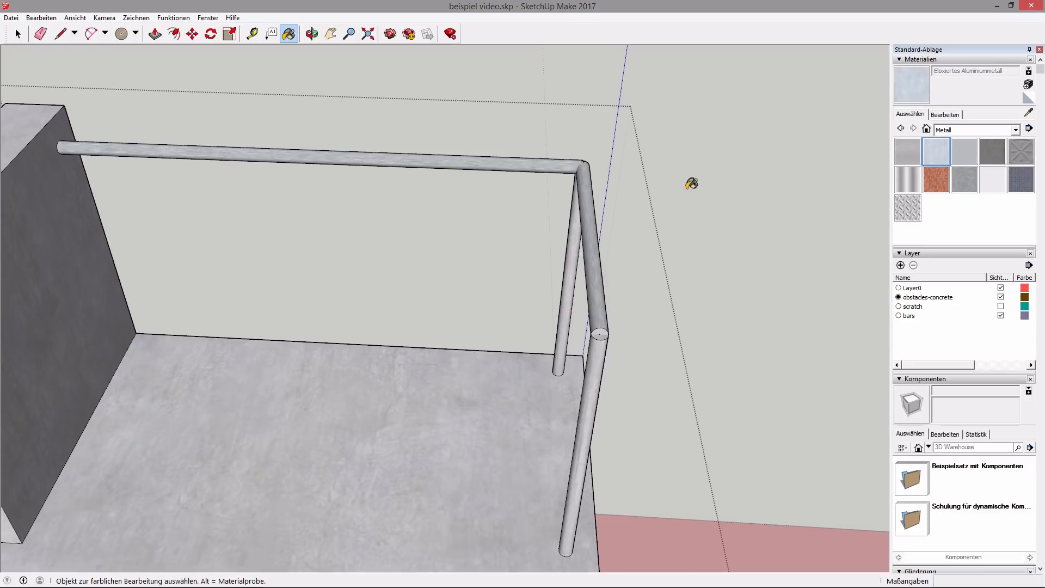
pyautogui.click(535, 160)
pyautogui.click(582, 228)
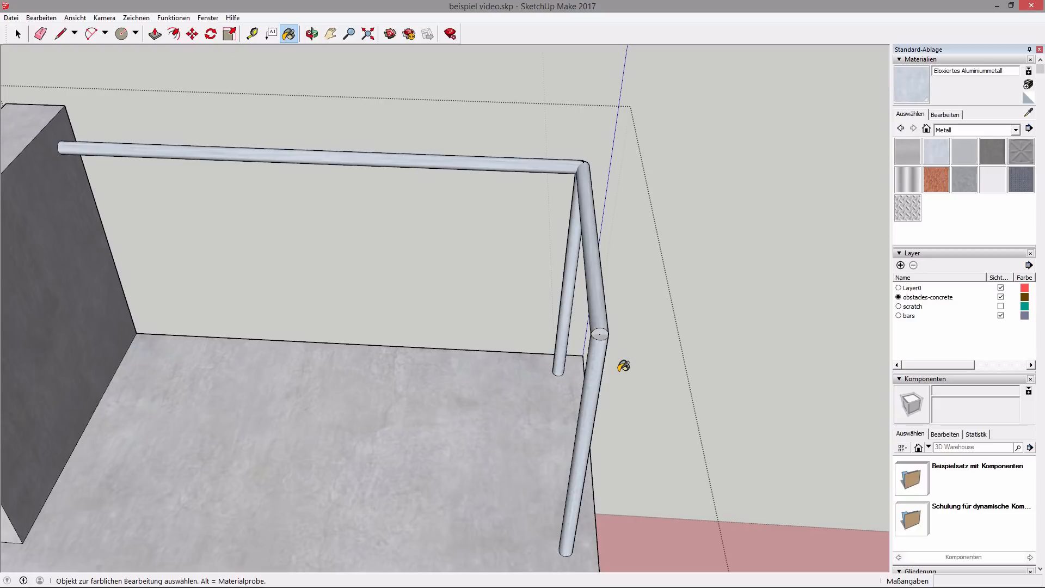
pyautogui.click(602, 331)
pyautogui.click(17, 33)
pyautogui.click(340, 109)
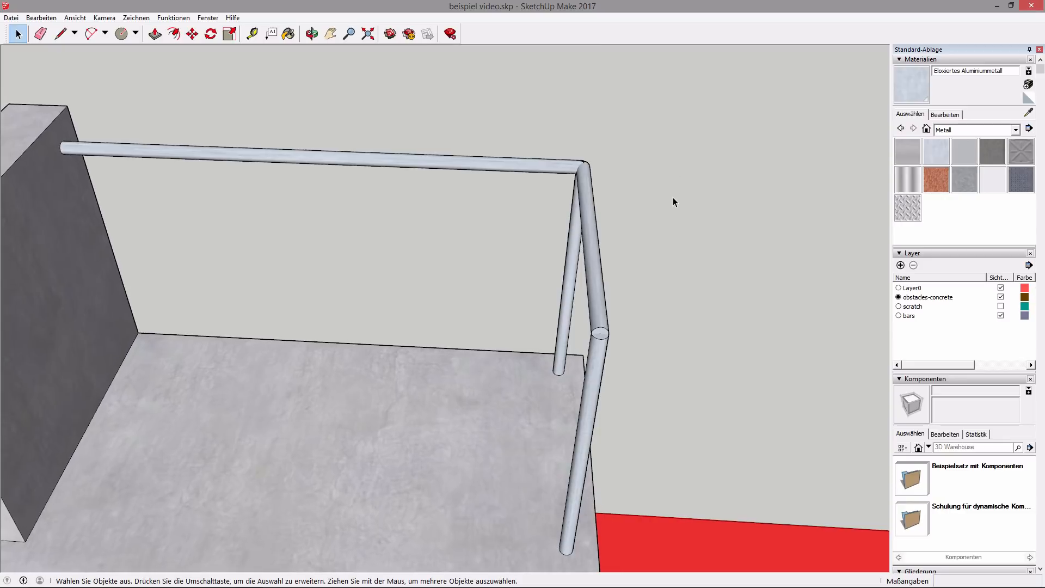
# - Apply Eloxiertes Aluminiummetall to the two bars spanning the big walls and to the adjoining bars at the wall's end
pyautogui.scroll(-5, 674, 201)
pyautogui.moveTo(444, 338); pyautogui.dragTo(449, 216, button='middle')
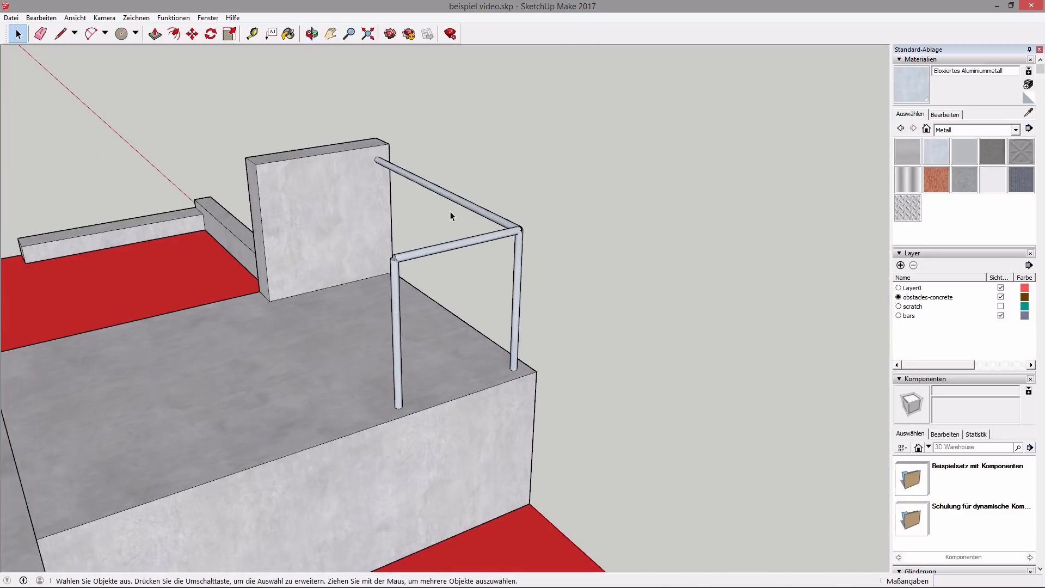
pyautogui.scroll(-5, 450, 216)
pyautogui.moveTo(521, 289); pyautogui.dragTo(983, 204, button='middle')
pyautogui.click(943, 154)
pyautogui.click(353, 263)
pyautogui.click(332, 370)
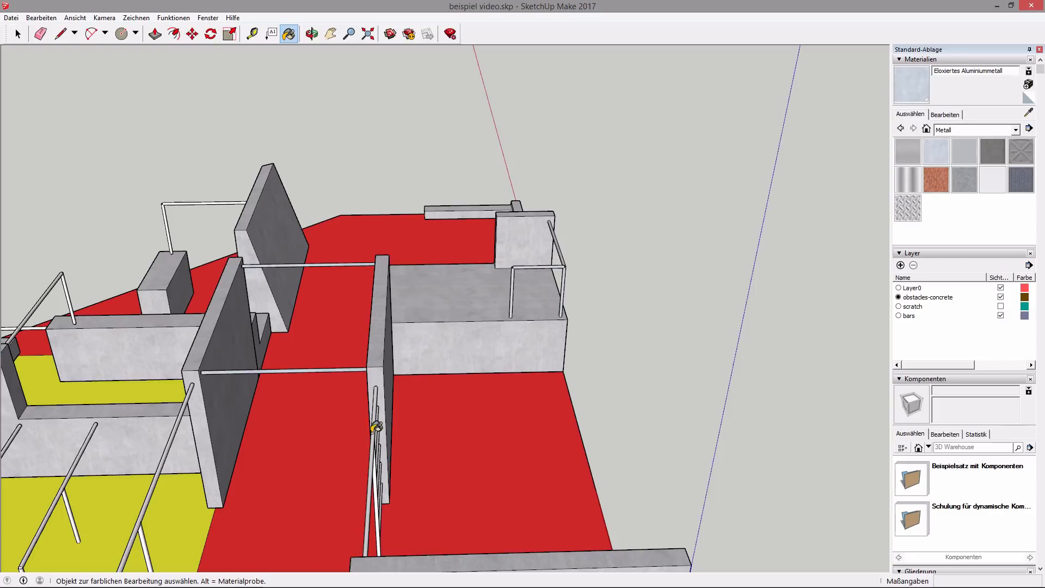
pyautogui.click(378, 441)
pyautogui.scroll(-5, 353, 462)
pyautogui.moveTo(353, 462)
pyautogui.mouseDown(button='middle')
pyautogui.moveTo(456, 428)
pyautogui.moveTo(515, 460)
pyautogui.mouseUp(button='middle')
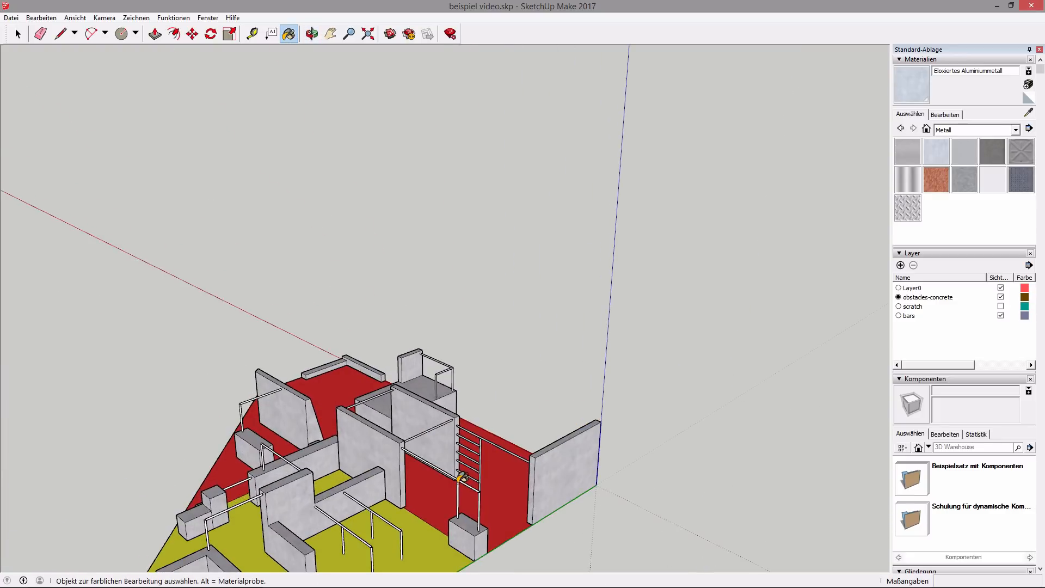